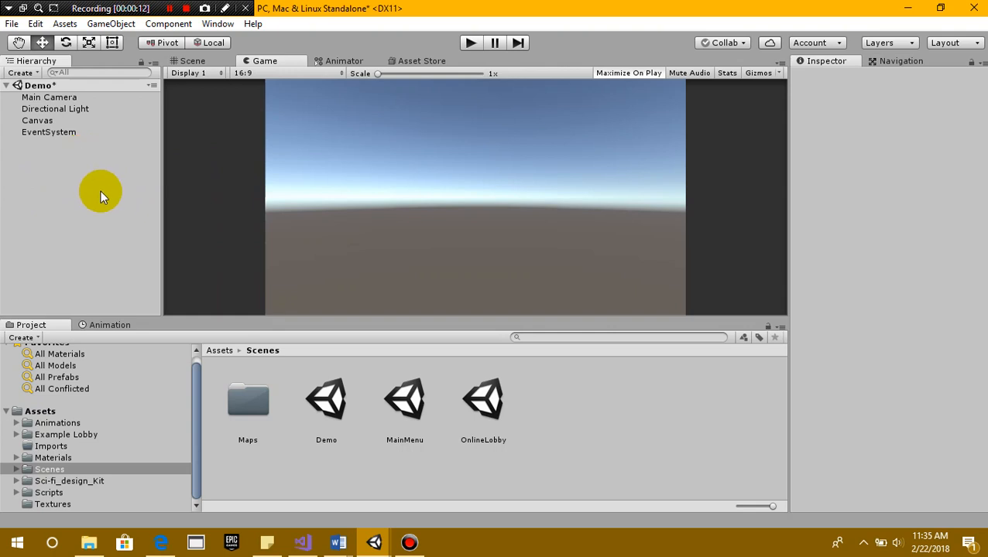
Step: Examine the components of the Canvas and EventSystem objects and the UI element types that can be created
{"action": "left_click", "coordinate": [37, 121]}
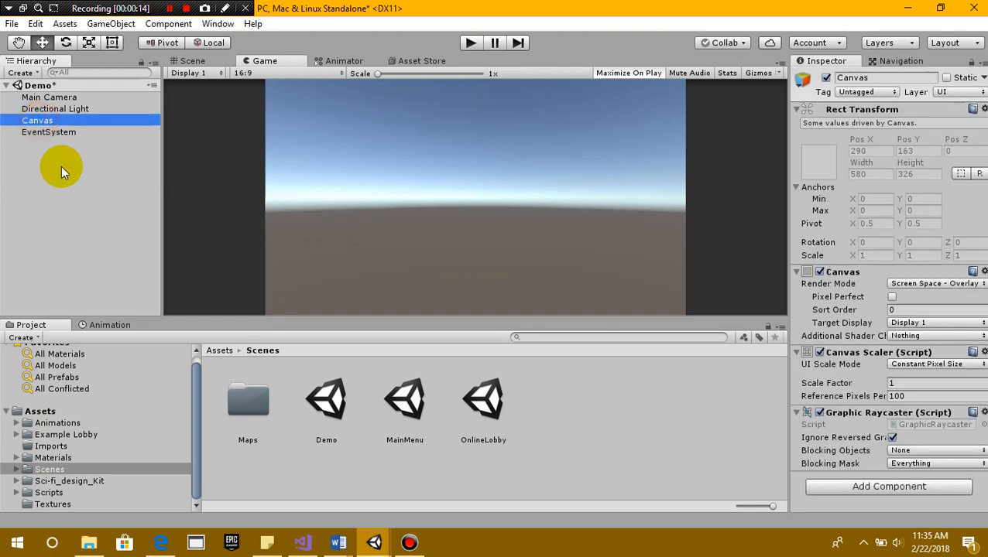
{"action": "left_click", "coordinate": [53, 134]}
{"action": "right_click", "coordinate": [55, 135]}
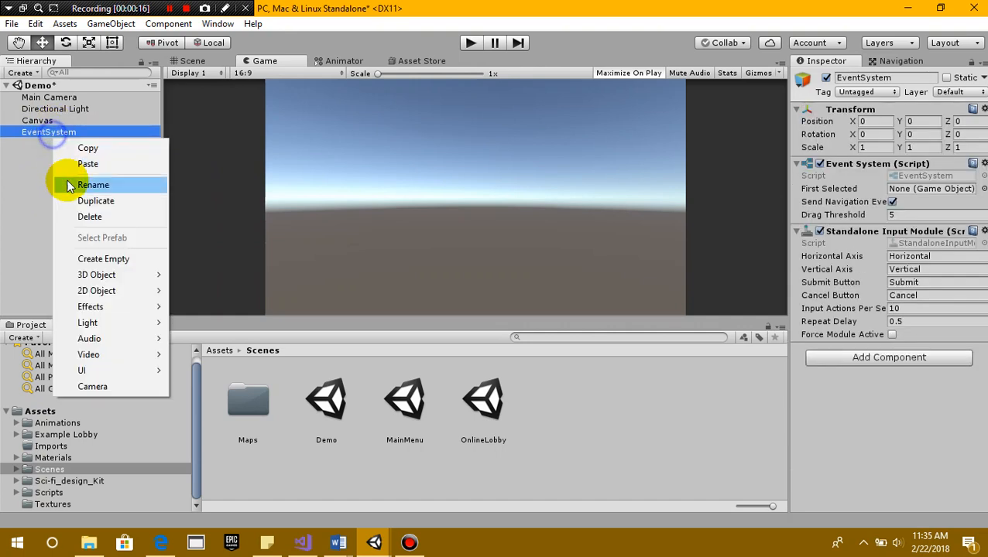
{"action": "left_click", "coordinate": [29, 154]}
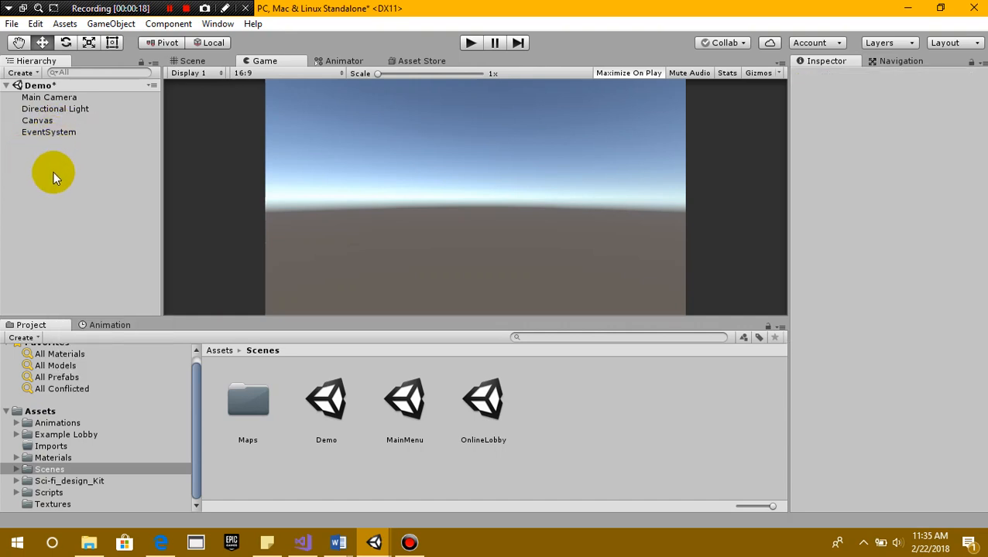
{"action": "right_click", "coordinate": [61, 160]}
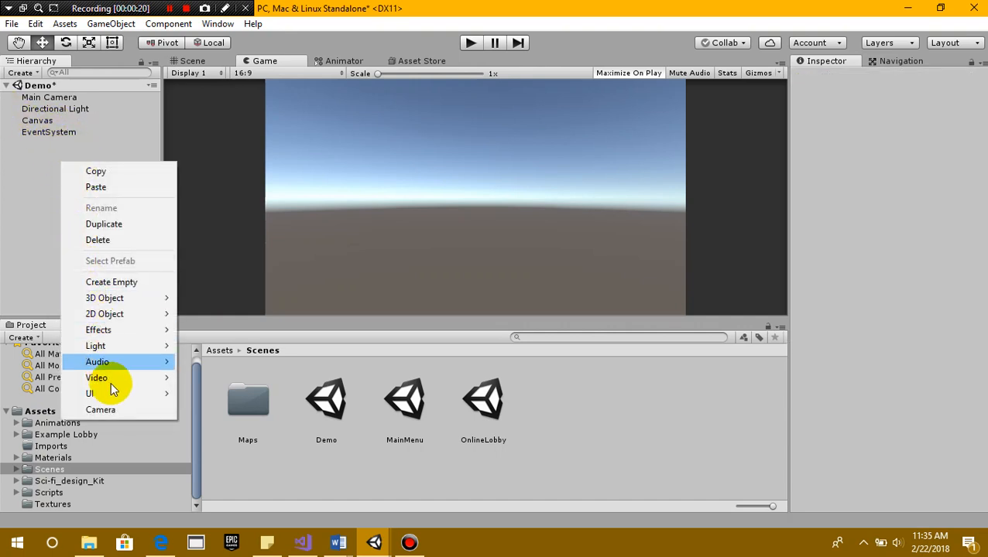
{"action": "mouse_move", "coordinate": [111, 391]}
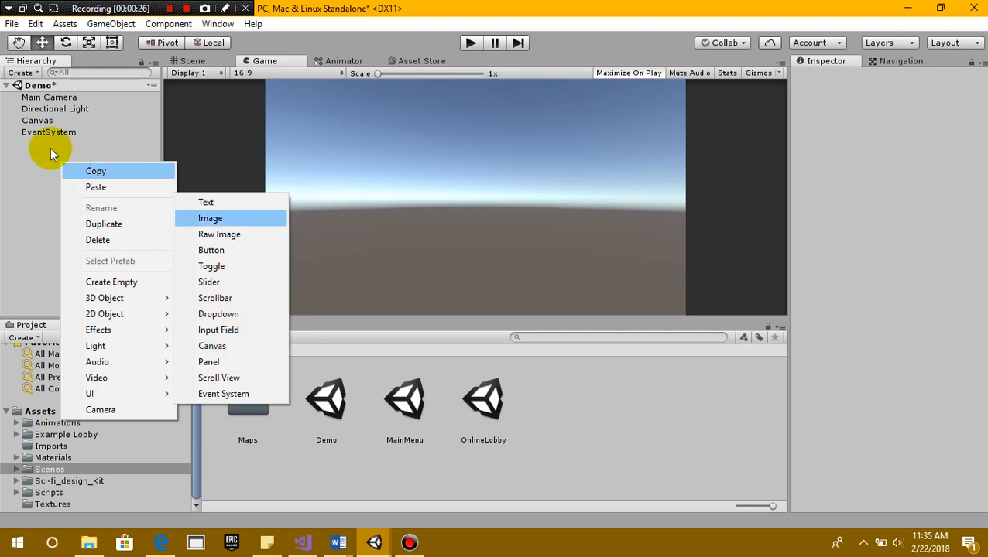
{"action": "left_click", "coordinate": [35, 132]}
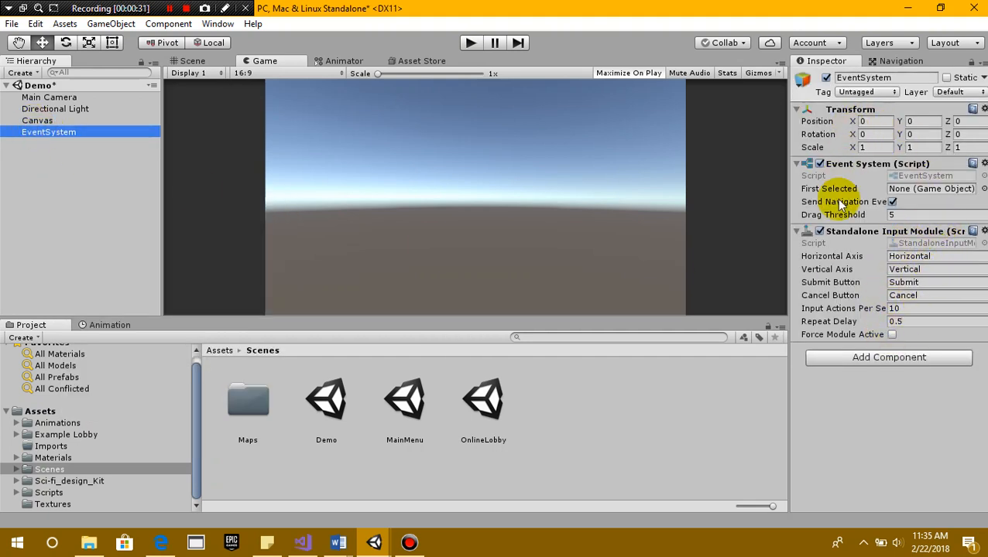
{"action": "left_click", "coordinate": [33, 121]}
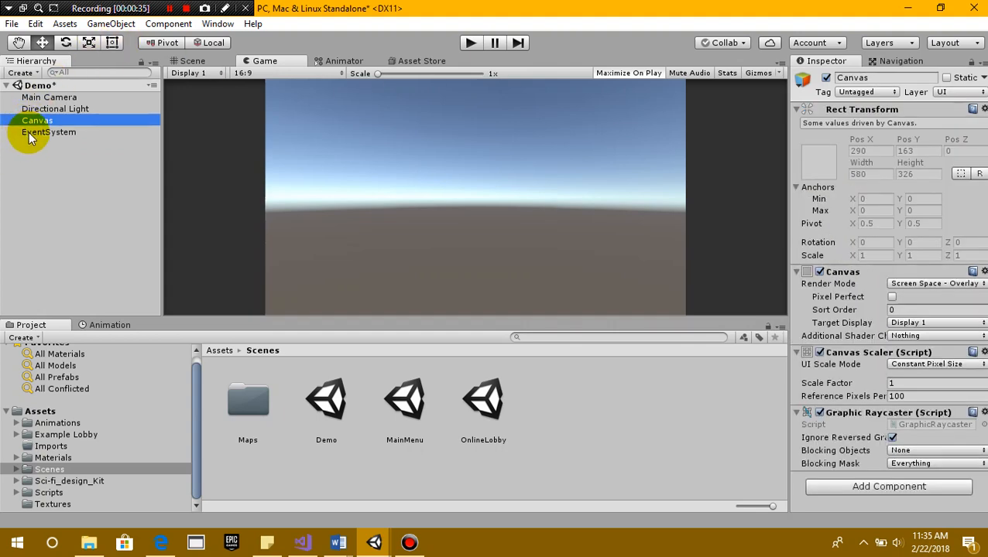
{"action": "left_click", "coordinate": [31, 132]}
{"action": "left_click", "coordinate": [35, 121]}
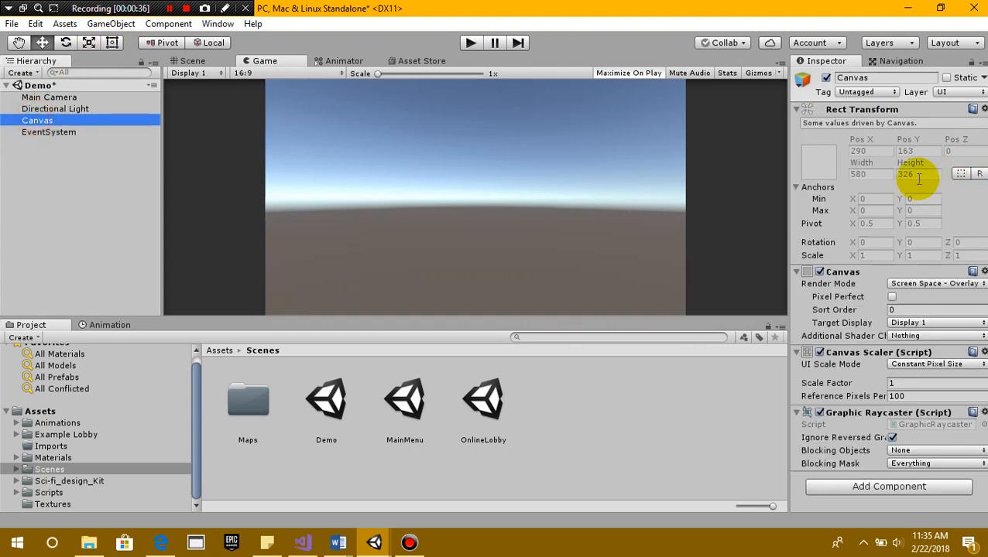
Step: Set the Canvas render mode to Screen Space - Camera and assign Main Camera as its render camera
{"action": "left_click", "coordinate": [909, 284]}
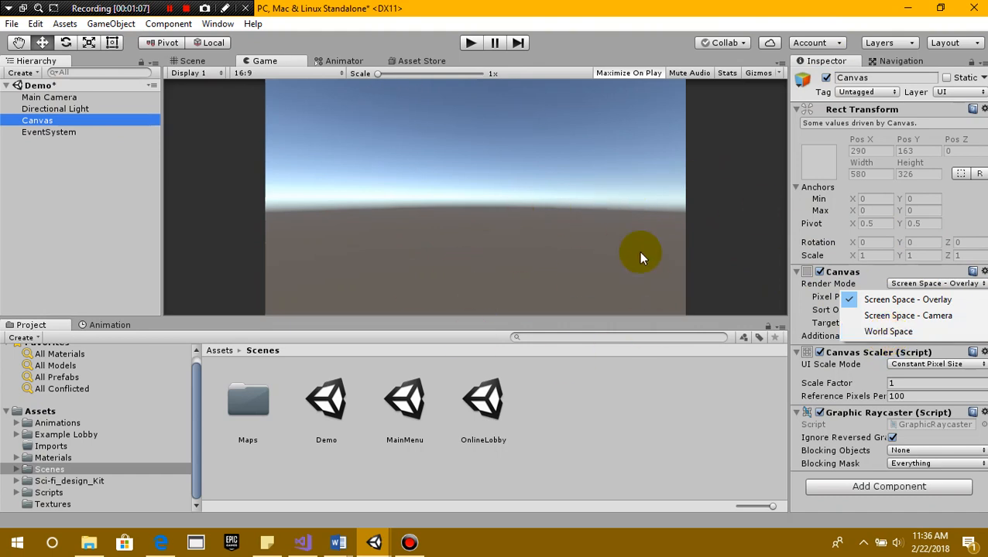
{"action": "left_click", "coordinate": [907, 316]}
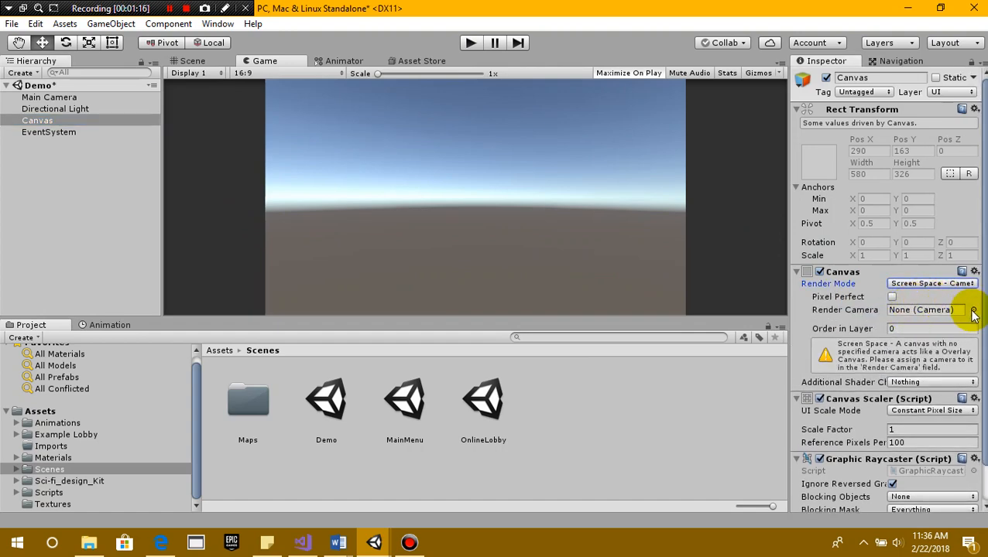
{"action": "left_click", "coordinate": [973, 309]}
{"action": "left_click", "coordinate": [48, 119]}
{"action": "left_click", "coordinate": [332, 59]}
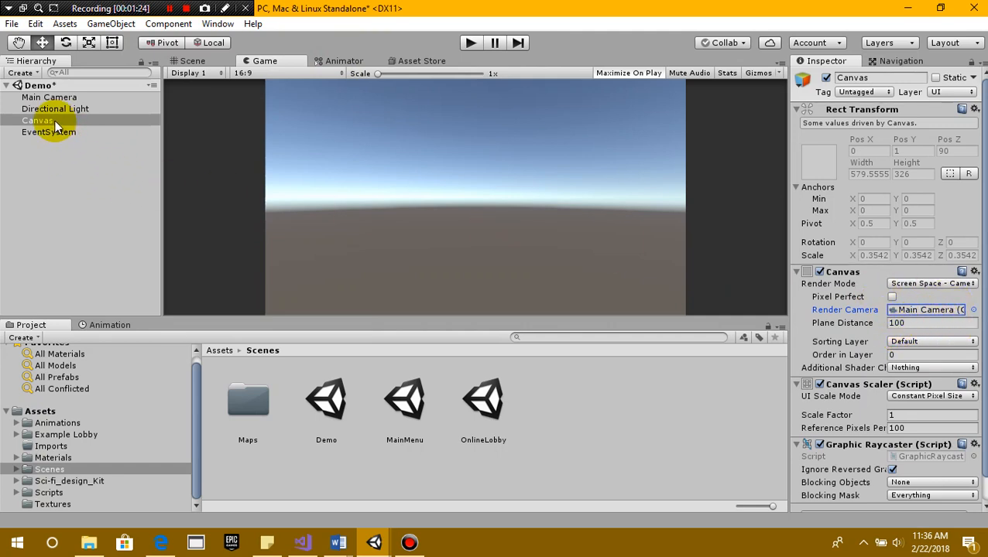
{"action": "scroll", "coordinate": [933, 371], "scroll_direction": "down", "scroll_amount": 2}
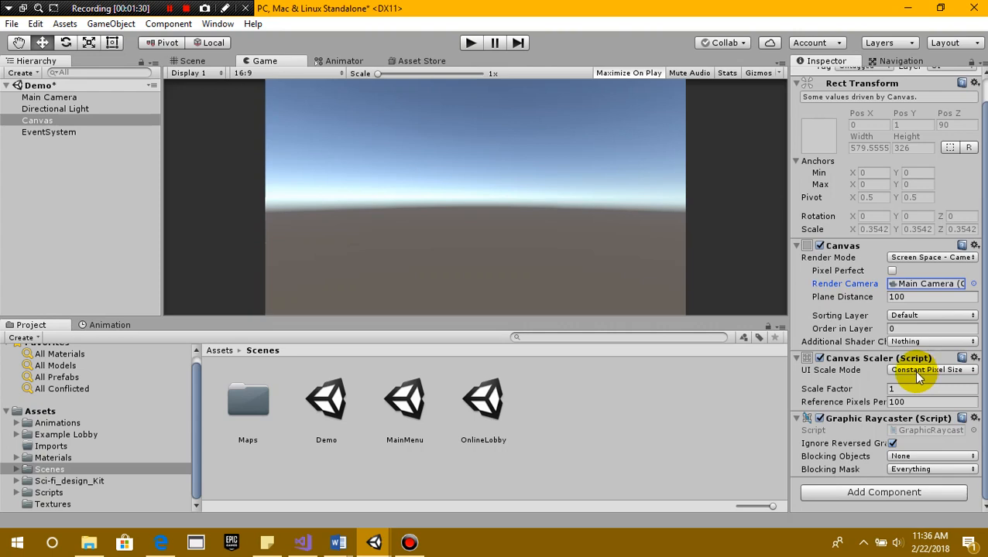
Step: Add a UI Panel as a child of the Canvas and rename it MainMenu Holder
{"action": "right_click", "coordinate": [60, 122]}
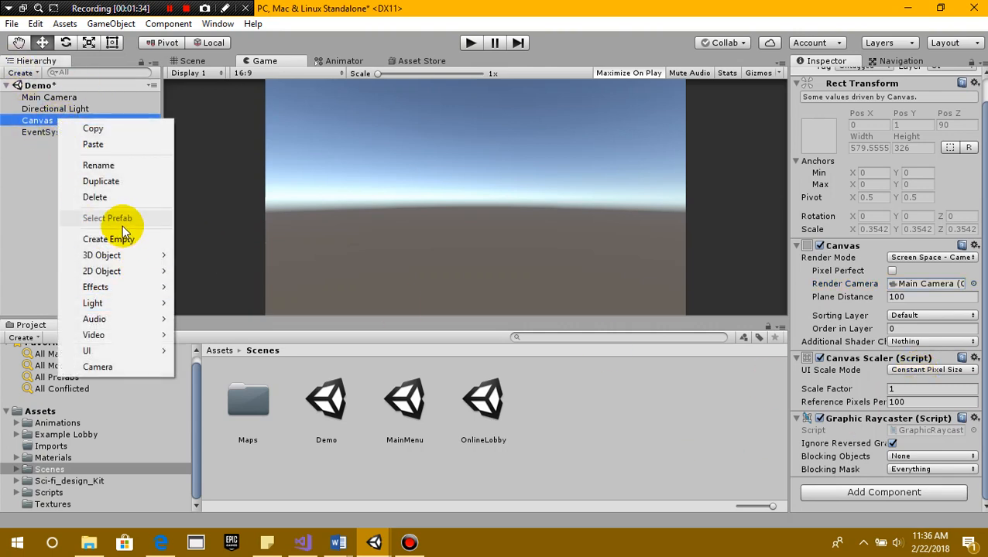
{"action": "left_click", "coordinate": [34, 147]}
{"action": "right_click", "coordinate": [48, 120]}
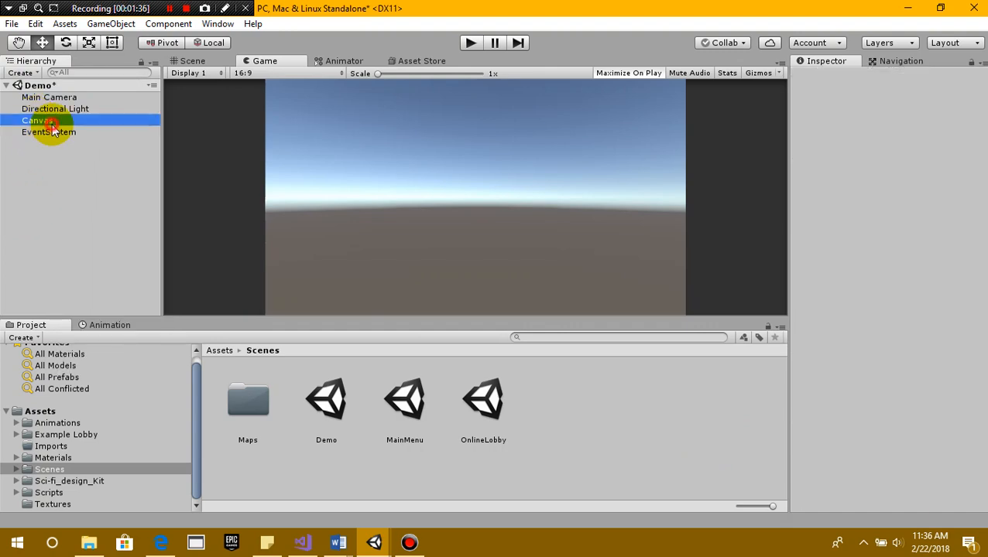
{"action": "mouse_move", "coordinate": [115, 349]}
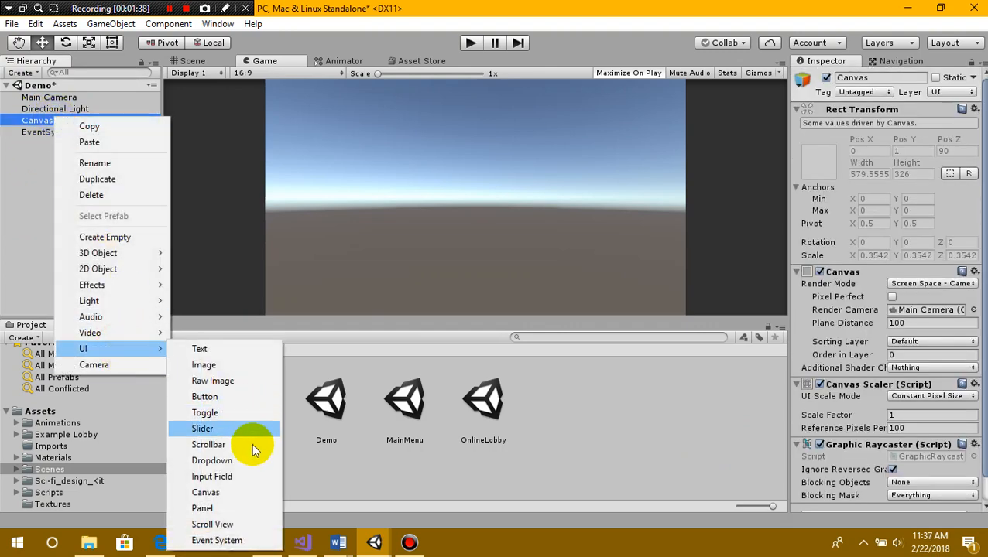
{"action": "left_click", "coordinate": [207, 507]}
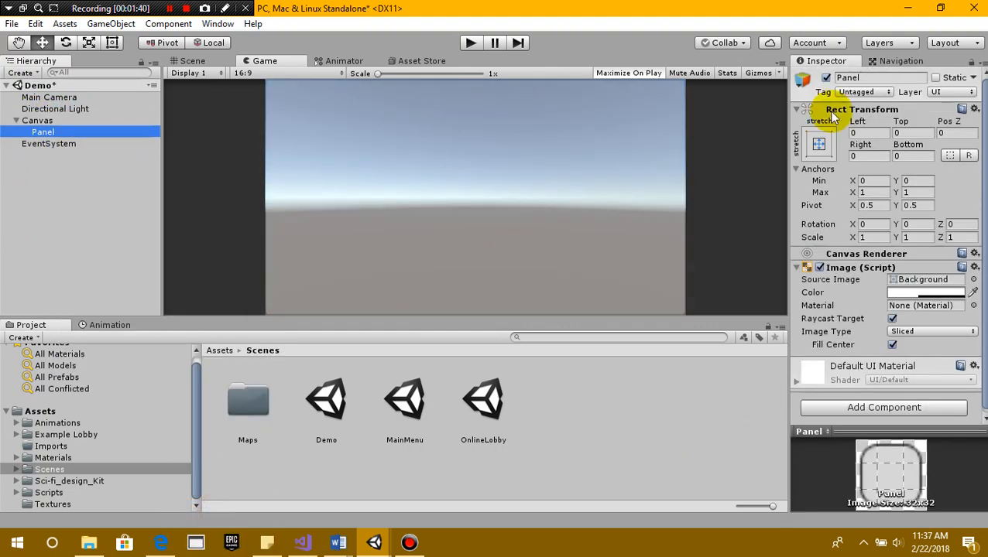
{"action": "left_click", "coordinate": [866, 78]}
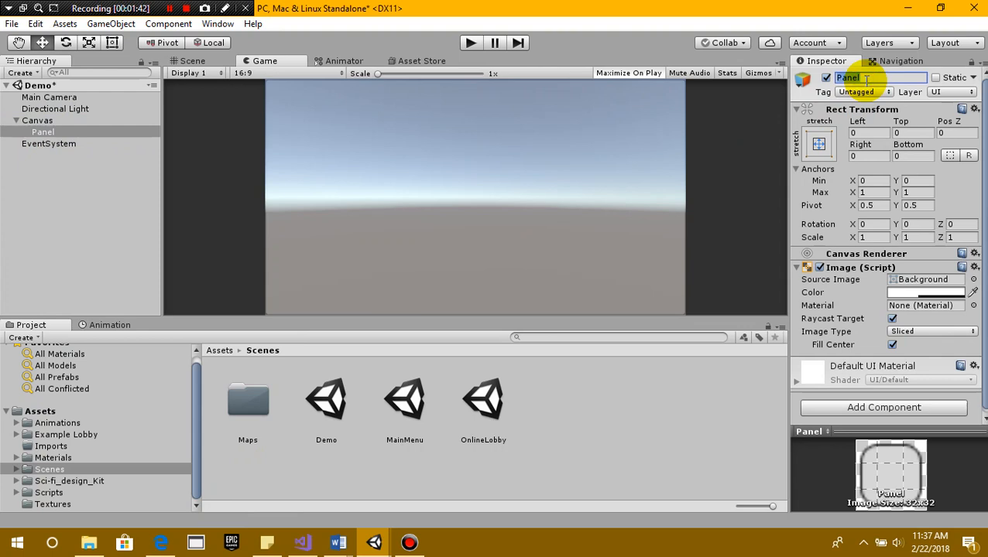
{"action": "type", "text": "MainMenu Holder"}
{"action": "key", "text": "Return"}
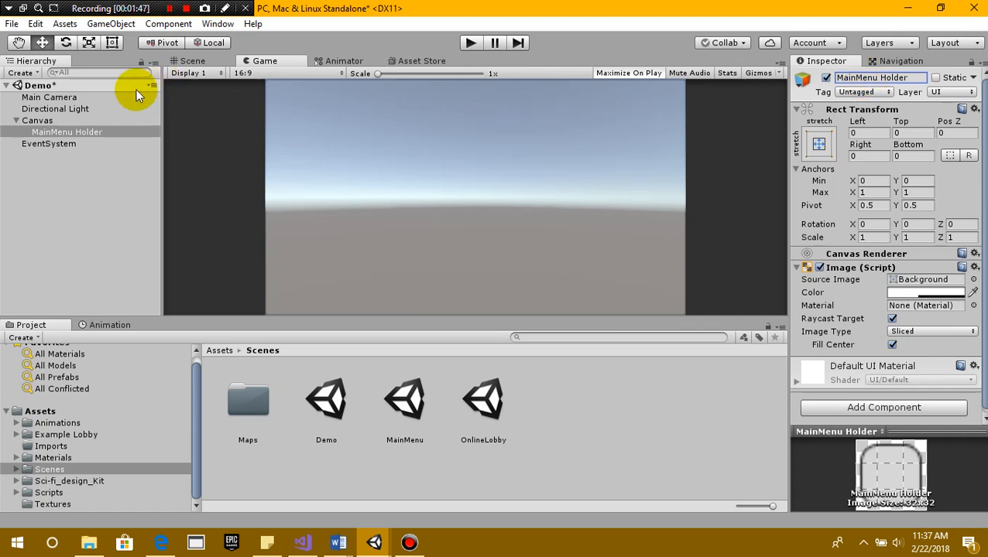
Step: Set the MainMenu Holder panel's image color to fully opaque red, hex FF0000FF
{"action": "left_click", "coordinate": [910, 292]}
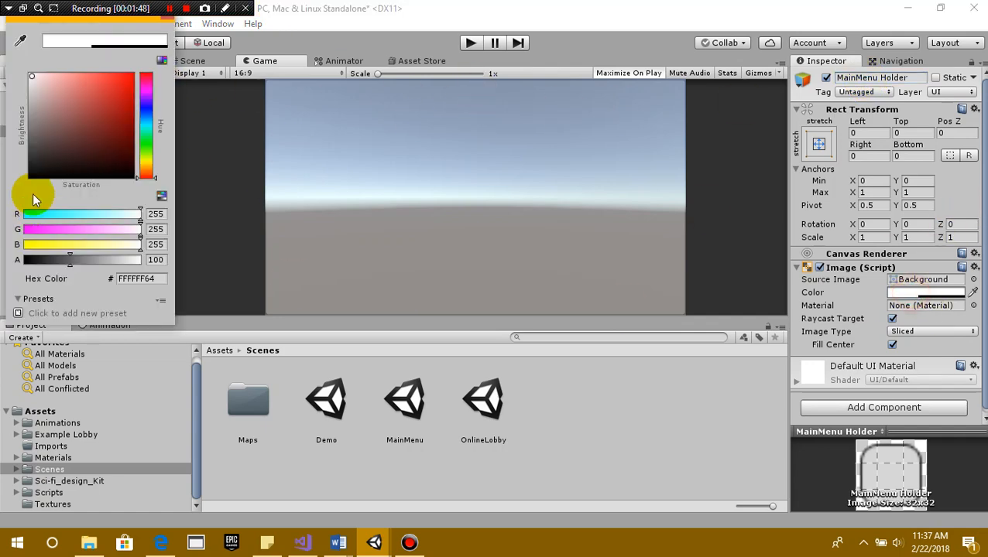
{"action": "left_click_drag", "start_coordinate": [101, 80], "coordinate": [32, 152]}
{"action": "left_click_drag", "start_coordinate": [76, 259], "coordinate": [161, 259]}
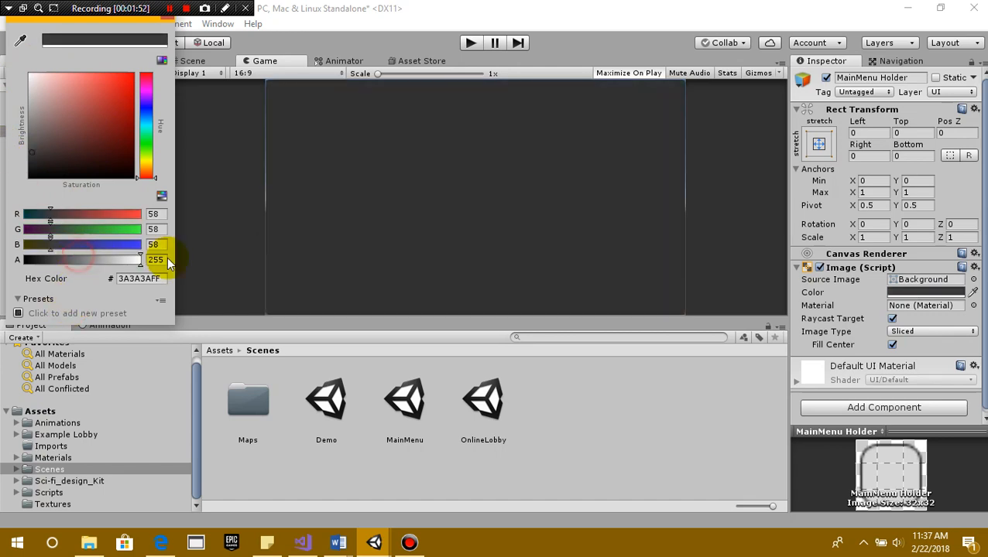
{"action": "left_click_drag", "start_coordinate": [53, 260], "coordinate": [253, 261]}
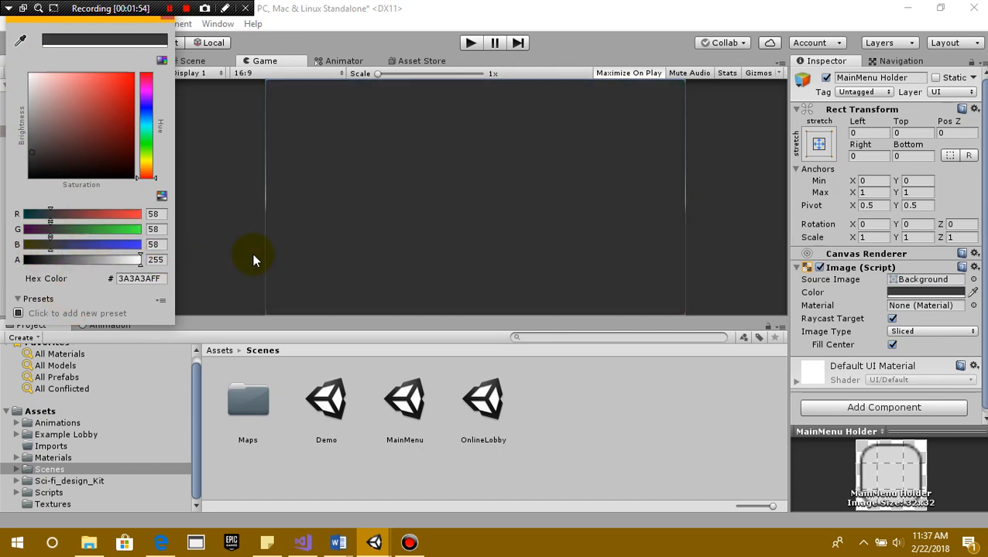
{"action": "left_click_drag", "start_coordinate": [98, 101], "coordinate": [151, 51]}
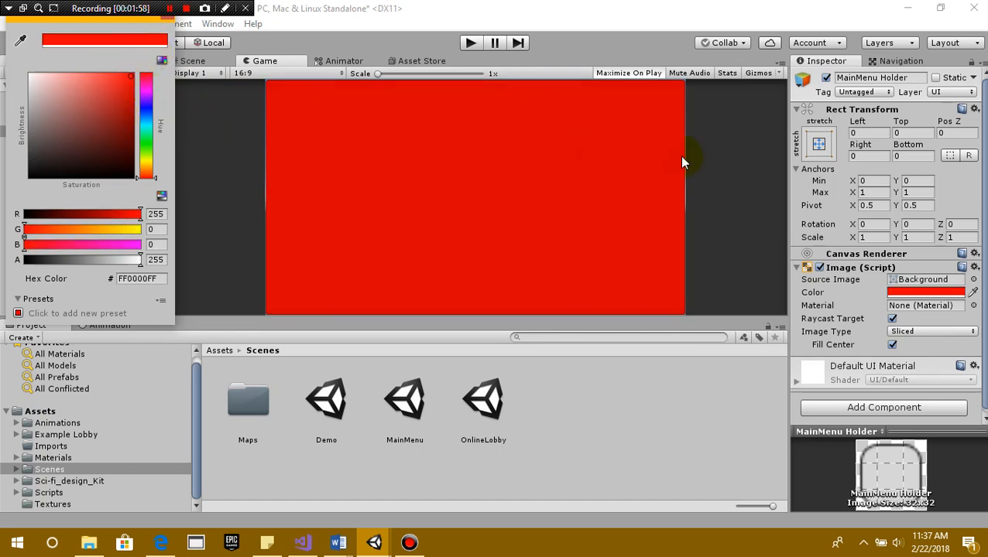
{"action": "left_click", "coordinate": [710, 222]}
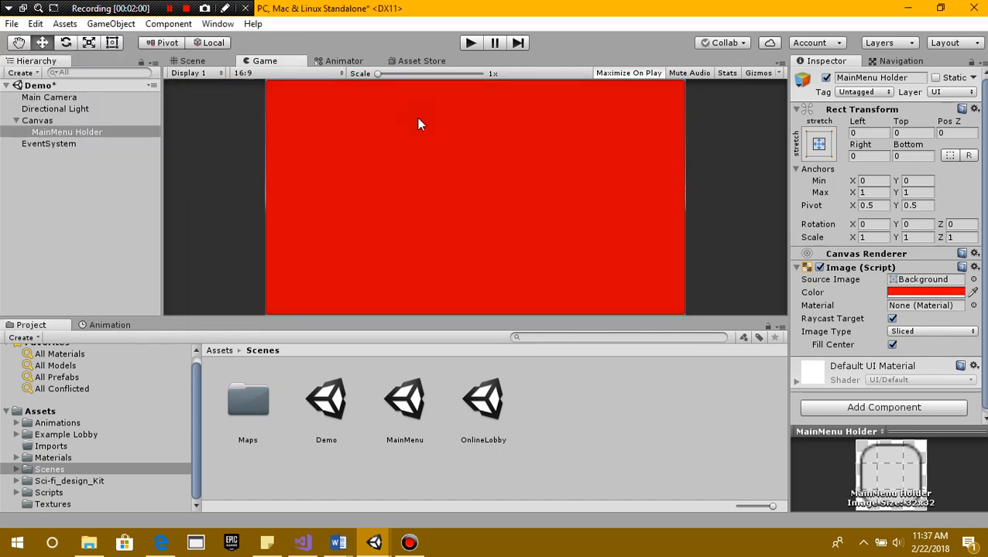
Step: Apply the anchor preset that stretches MainMenu Holder both horizontally and vertically, also setting its position
{"action": "left_click", "coordinate": [862, 132]}
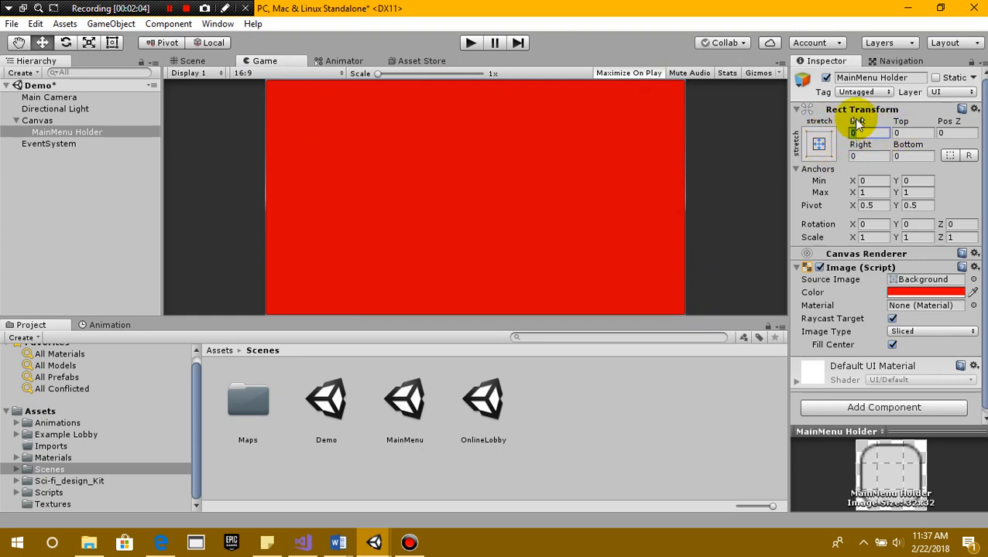
{"action": "left_click", "coordinate": [819, 144]}
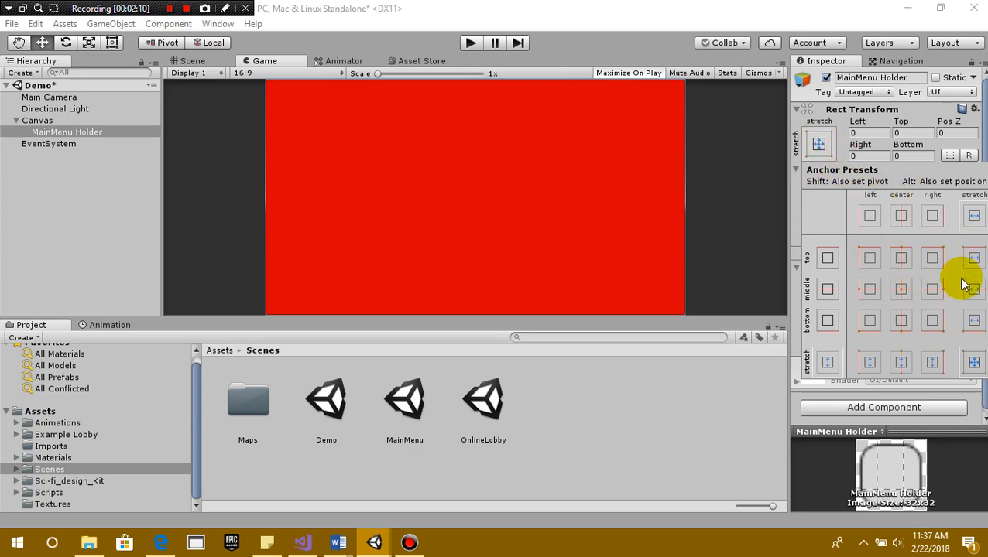
{"action": "key", "text": "alt"}
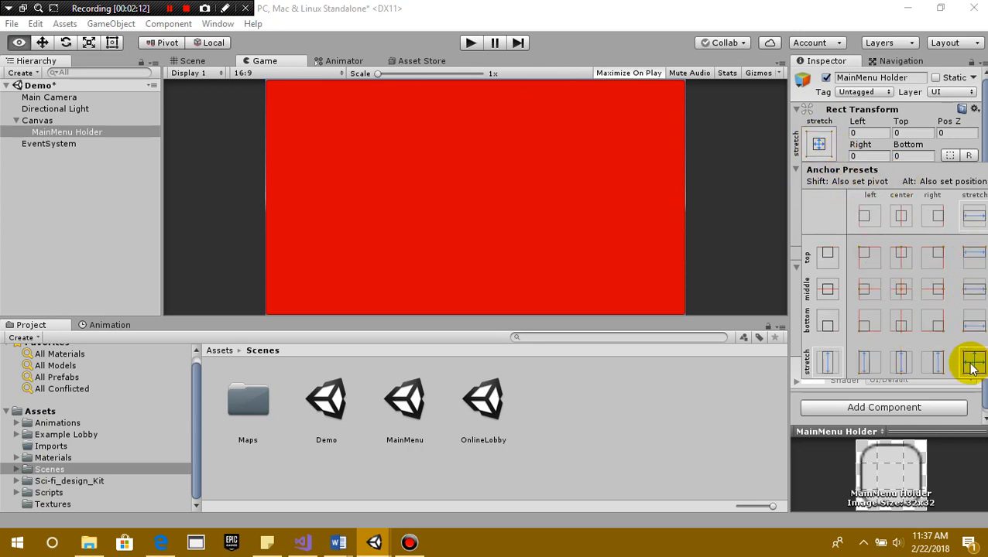
{"action": "left_click", "coordinate": [974, 364], "text": "alt"}
{"action": "left_click", "coordinate": [975, 364], "text": "alt"}
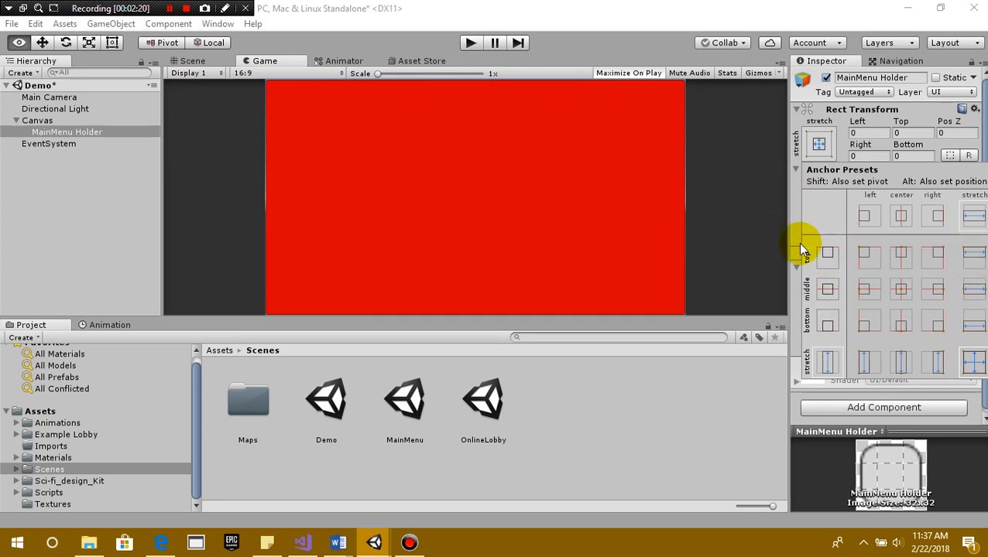
{"action": "left_click", "coordinate": [685, 250]}
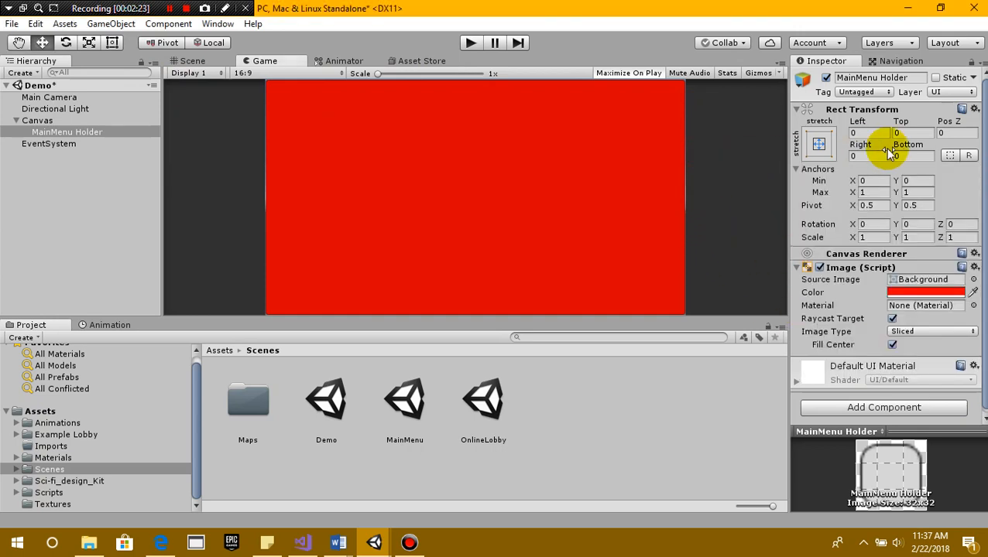
Step: Set MainMenu Holder's Left, Top, Right and Bottom offsets to -50 each
{"action": "left_click", "coordinate": [863, 133]}
{"action": "double_click", "coordinate": [864, 133]}
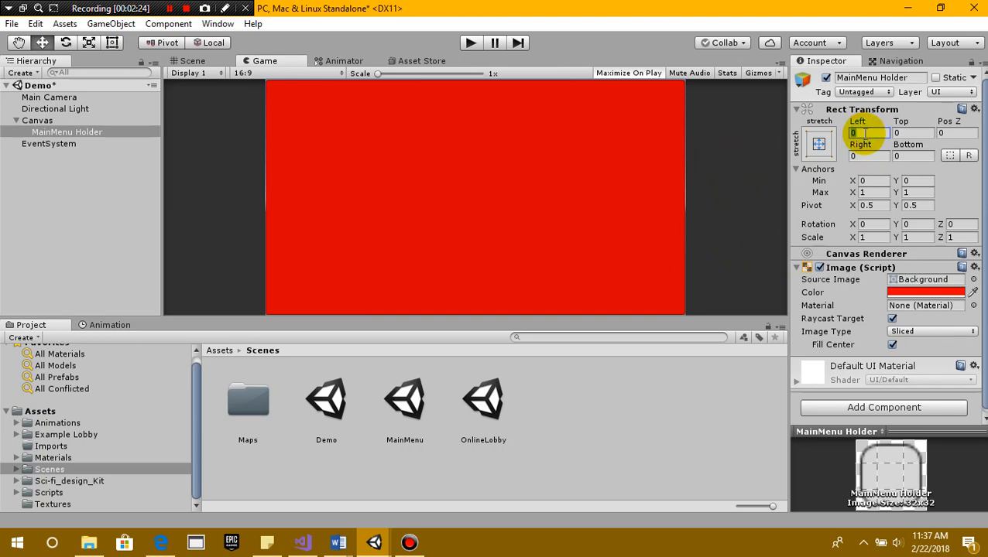
{"action": "type", "text": "-5"}
{"action": "key", "text": "Tab"}
{"action": "type", "text": "-50"}
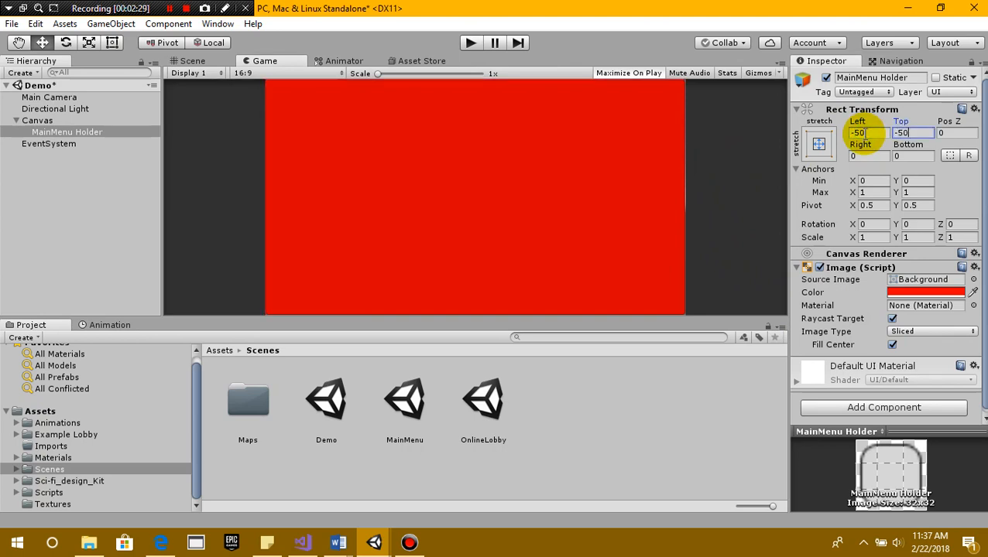
{"action": "key", "text": "Tab"}
{"action": "type", "text": "-50"}
{"action": "key", "text": "Tab"}
{"action": "type", "text": "-50"}
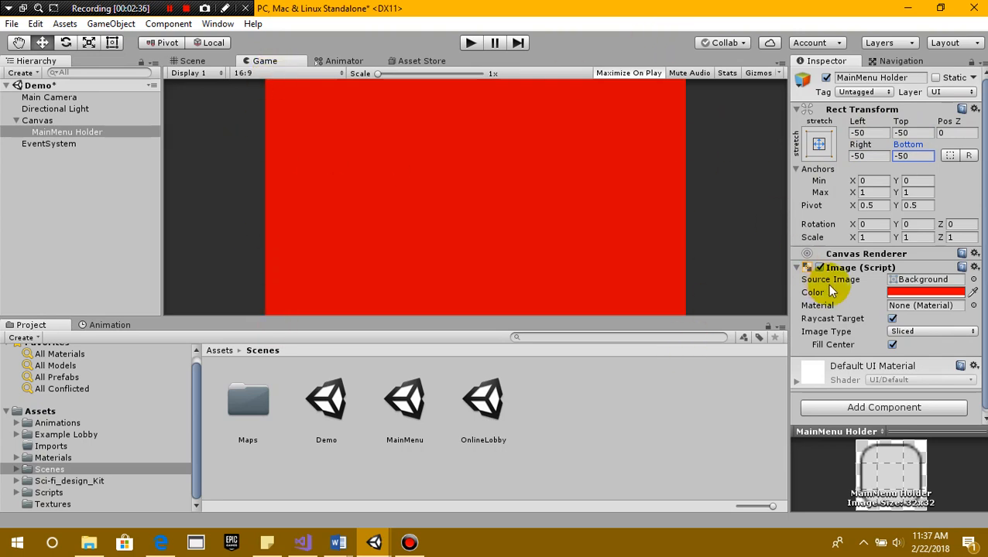
Step: Add a UI Text as a child of MainMenu Holder and rename it Title Text
{"action": "left_click", "coordinate": [76, 144]}
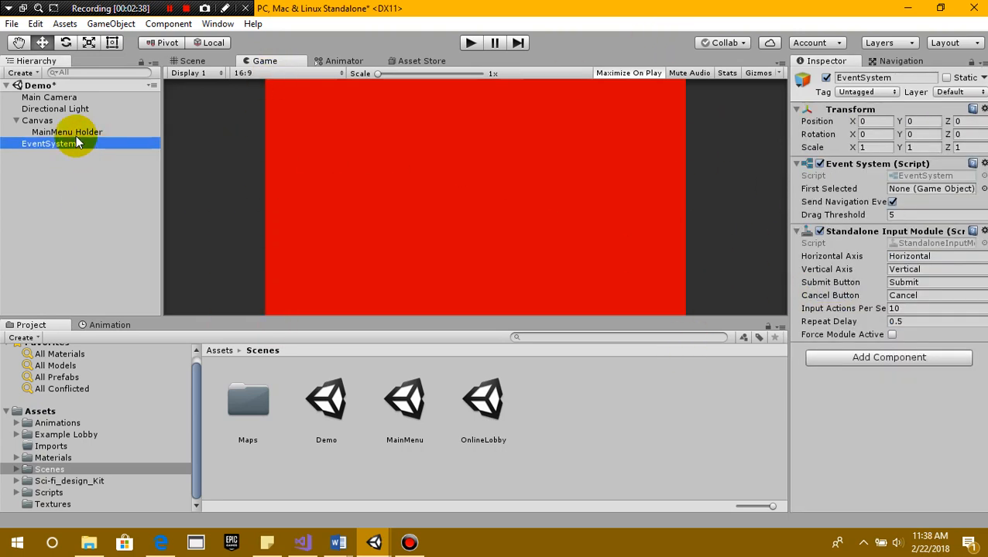
{"action": "left_click", "coordinate": [76, 132]}
{"action": "right_click", "coordinate": [76, 133]}
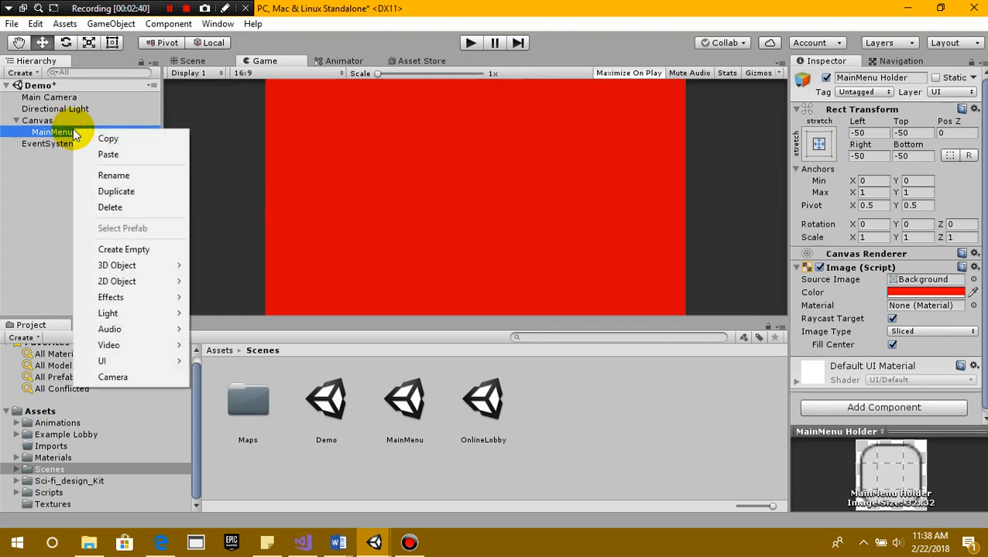
{"action": "left_click", "coordinate": [138, 368]}
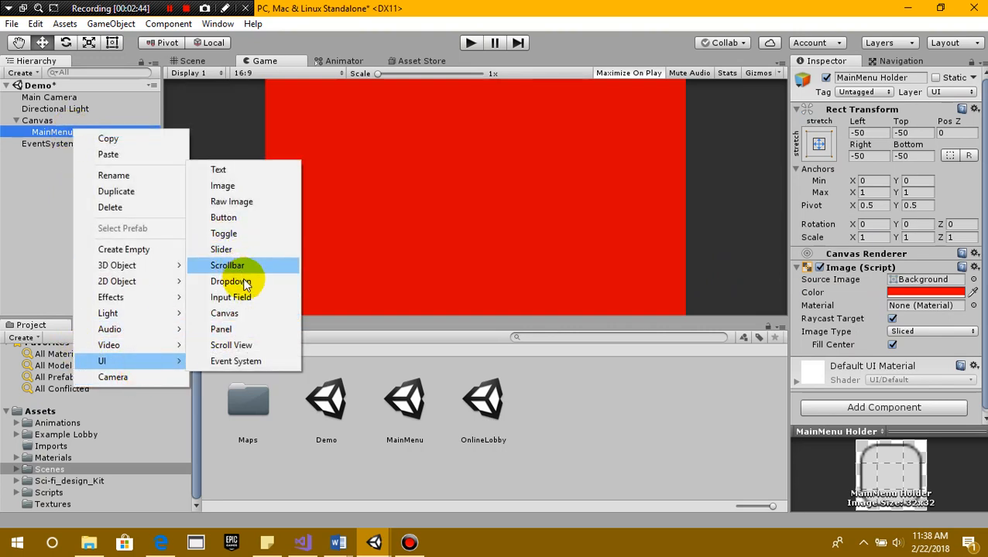
{"action": "left_click", "coordinate": [219, 170]}
{"action": "left_click", "coordinate": [844, 78]}
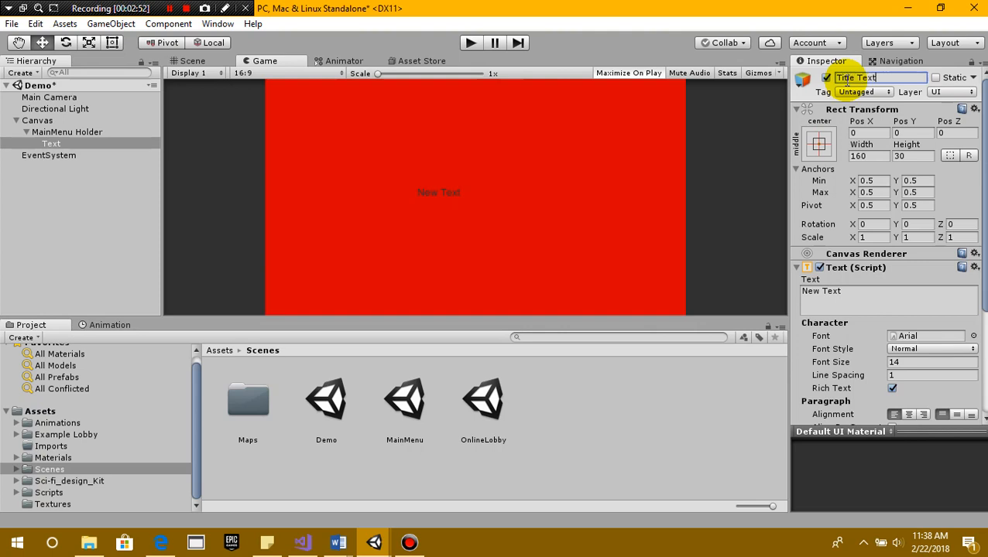
{"action": "key", "text": "Return"}
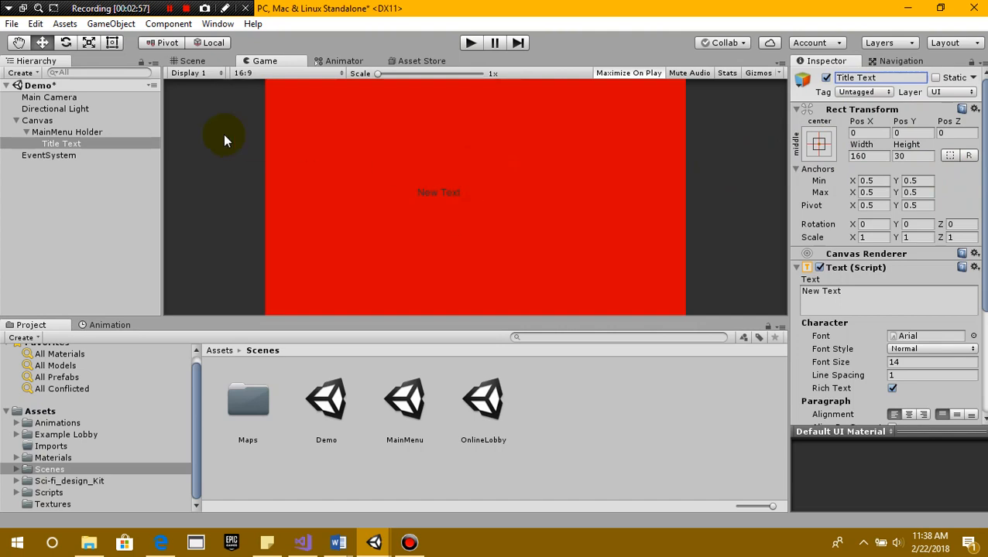
Step: Examine Title Text on the red panel in the Scene view, framed and seen from the Back orientation
{"action": "left_click", "coordinate": [199, 61]}
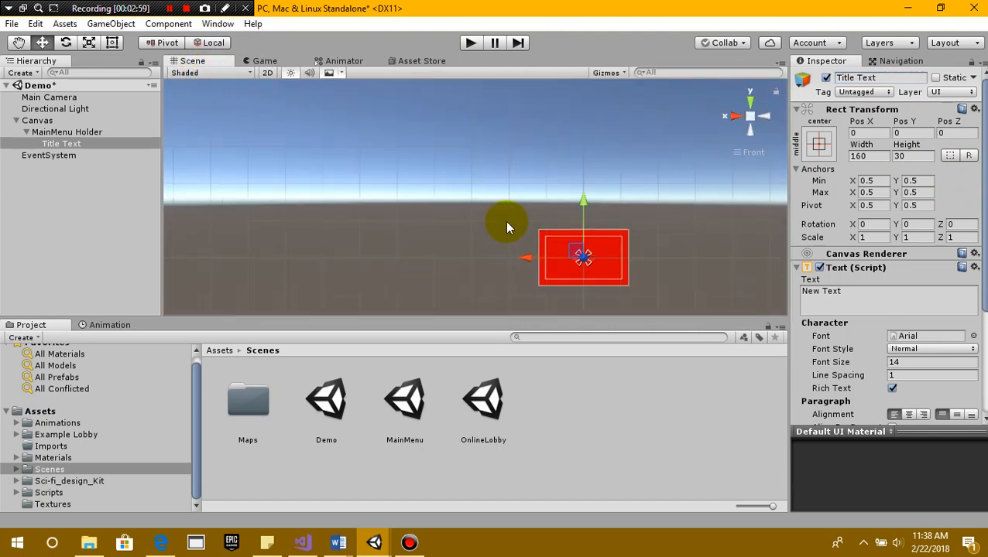
{"action": "scroll", "coordinate": [586, 280], "scroll_direction": "up", "scroll_amount": 3}
{"action": "scroll", "coordinate": [586, 278], "scroll_direction": "down", "scroll_amount": 1}
{"action": "middle_click_drag", "start_coordinate": [586, 279], "coordinate": [524, 234]}
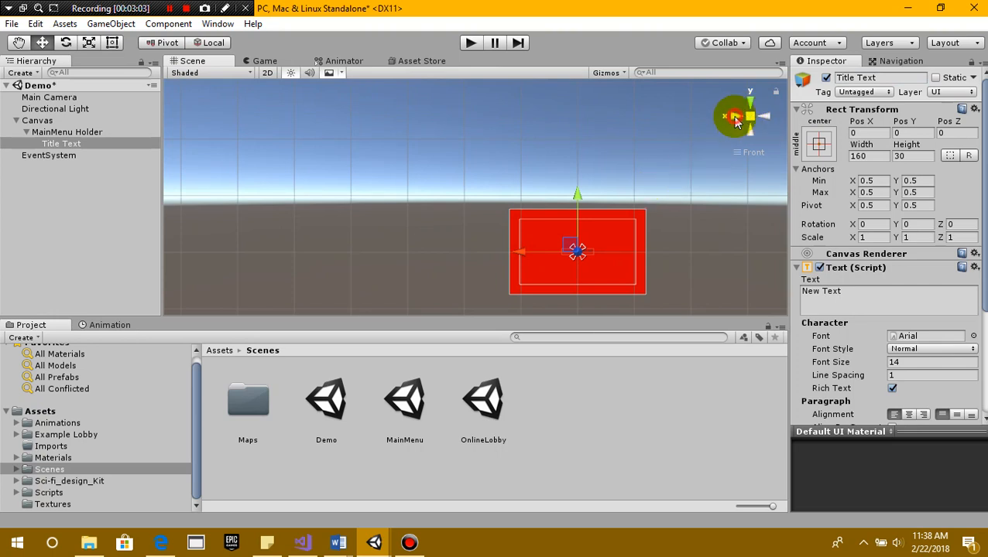
{"action": "left_click", "coordinate": [764, 118]}
{"action": "left_click", "coordinate": [764, 120]}
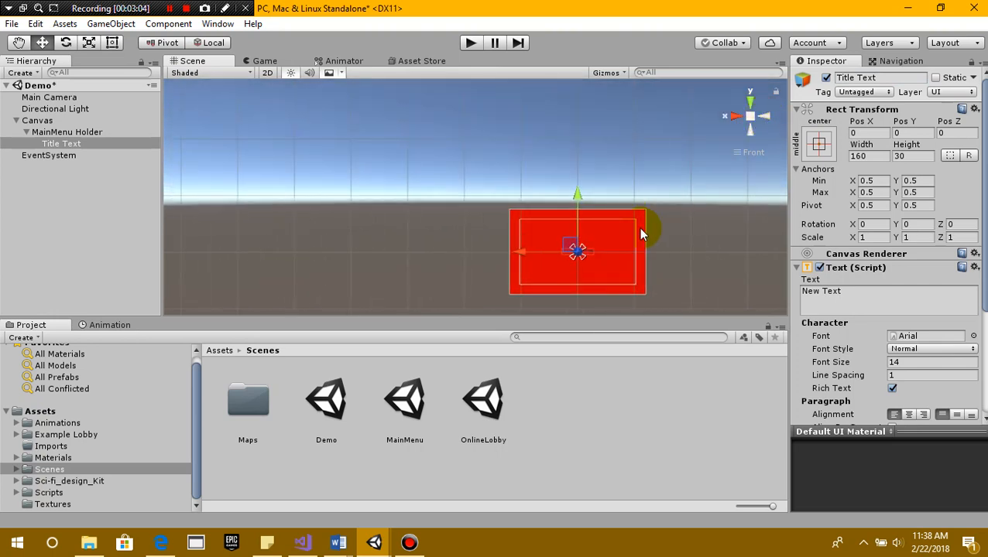
{"action": "key", "text": "f"}
{"action": "scroll", "coordinate": [579, 222], "scroll_direction": "down", "scroll_amount": 4}
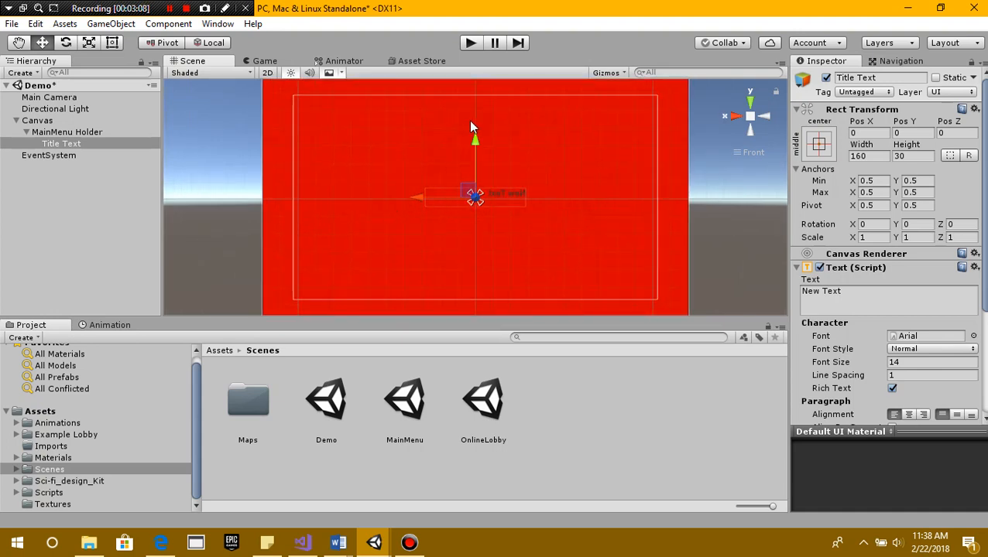
{"action": "left_click", "coordinate": [726, 114]}
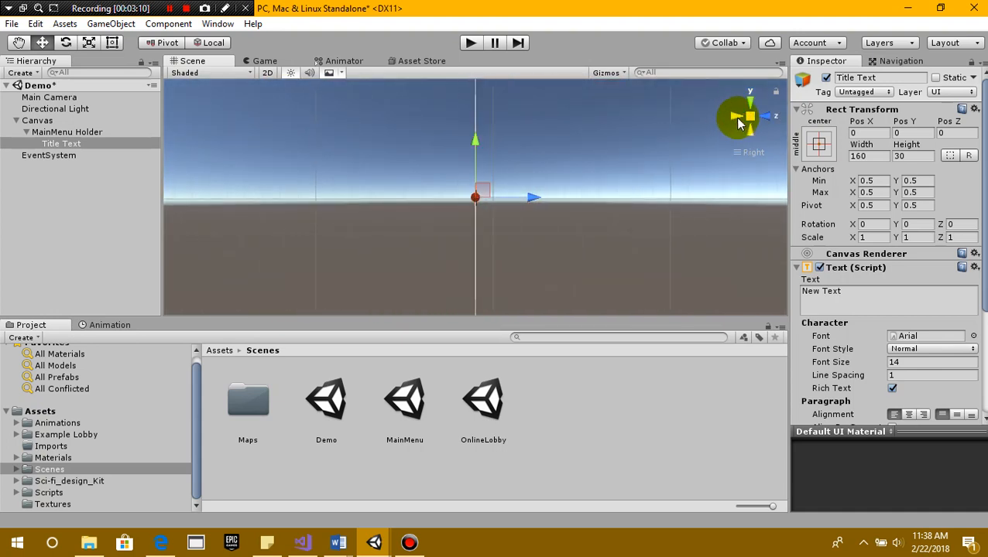
{"action": "scroll", "coordinate": [628, 276], "scroll_direction": "up", "scroll_amount": 2}
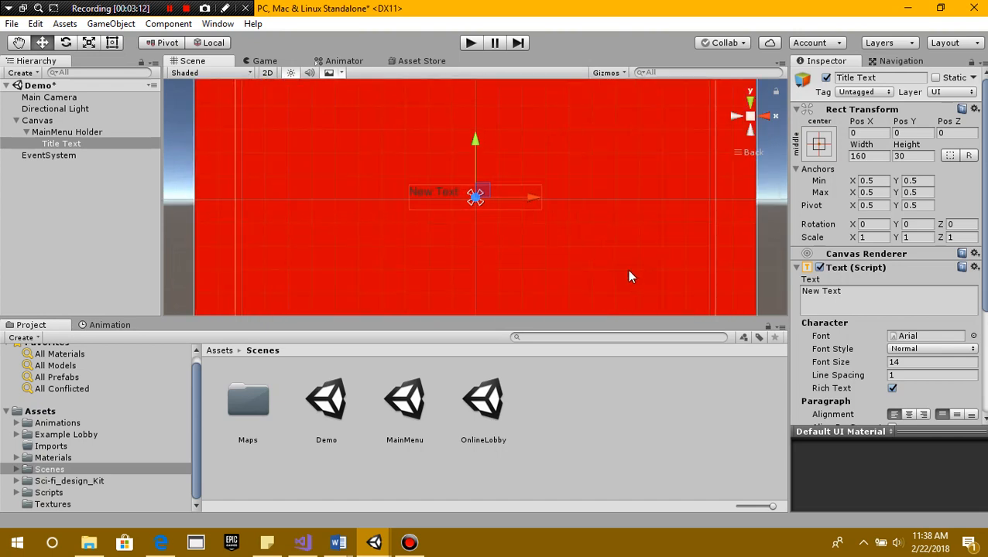
{"action": "scroll", "coordinate": [475, 181], "scroll_direction": "down", "scroll_amount": 2}
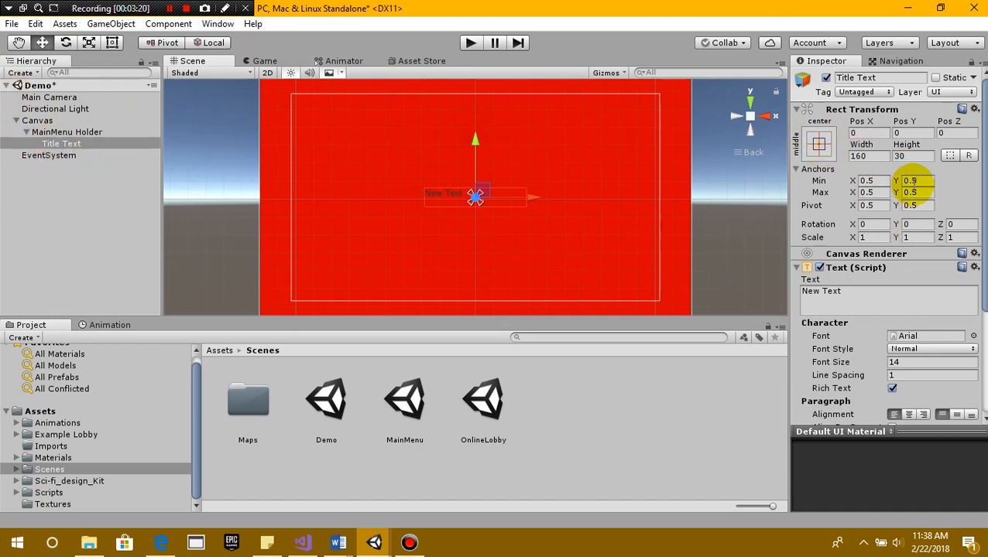
Step: Replace the text content of Title Text with "Title of Game"
{"action": "scroll", "coordinate": [860, 193], "scroll_direction": "down", "scroll_amount": 3}
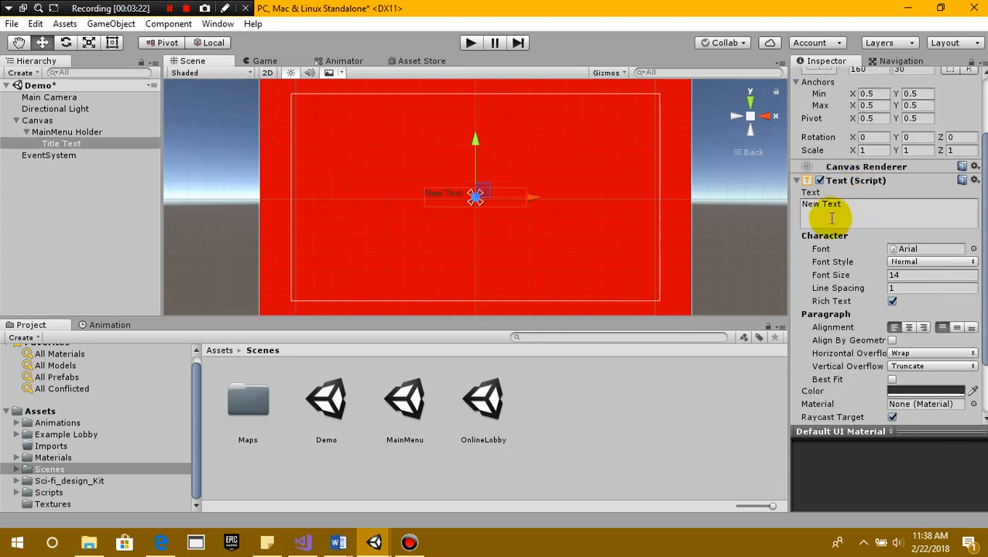
{"action": "left_click", "coordinate": [872, 206]}
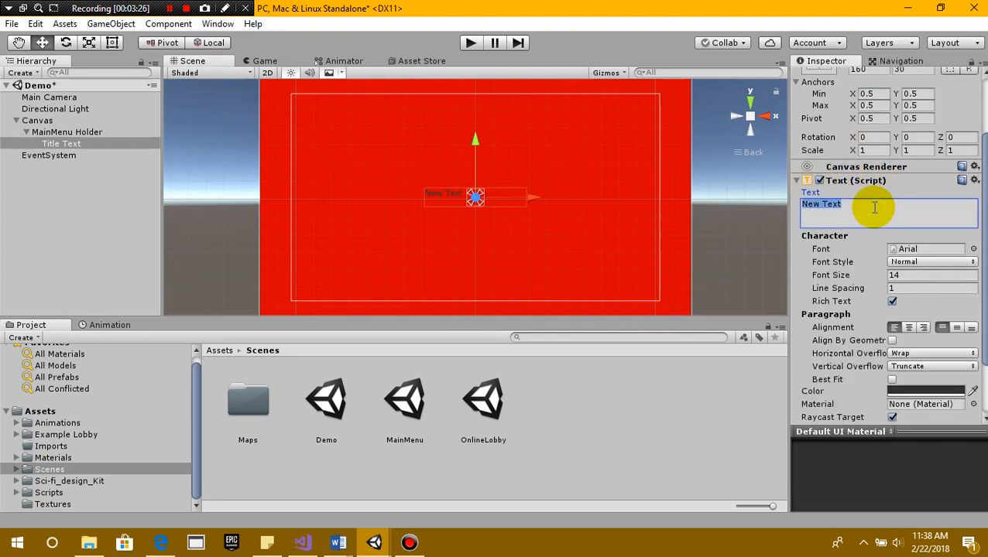
{"action": "type", "text": "Title of Game"}
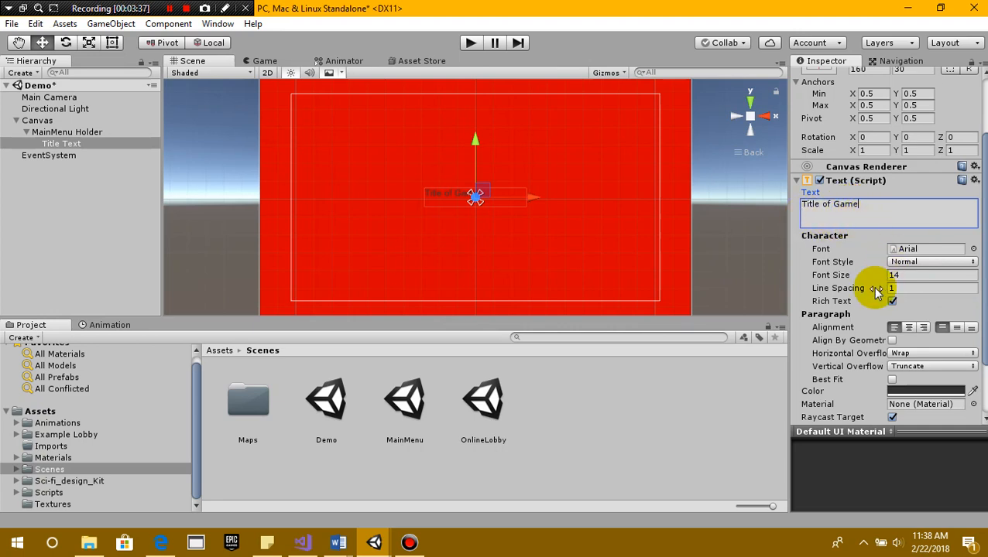
Step: Try the available OpenSans fonts, Arial and None as the font of Title Text
{"action": "left_click", "coordinate": [875, 260]}
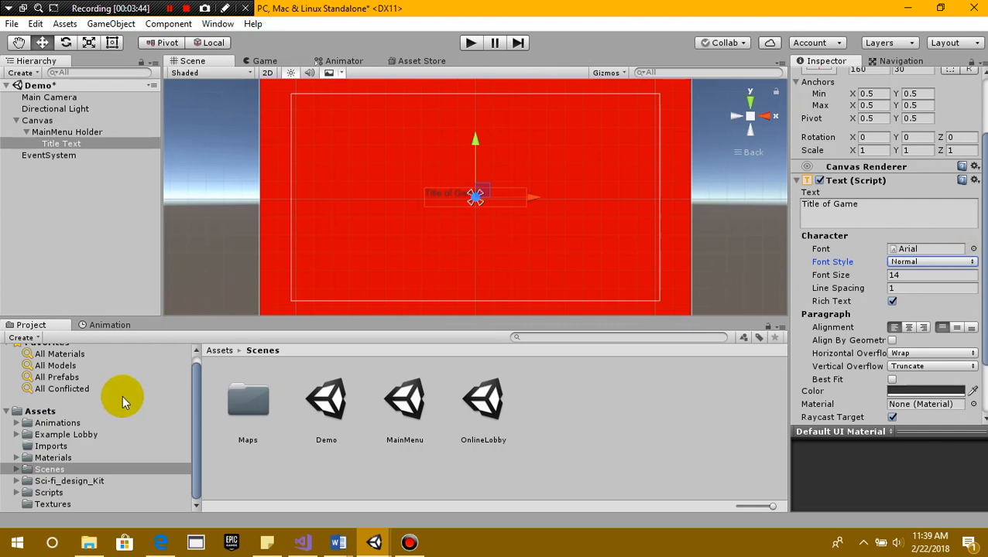
{"action": "left_click", "coordinate": [974, 250]}
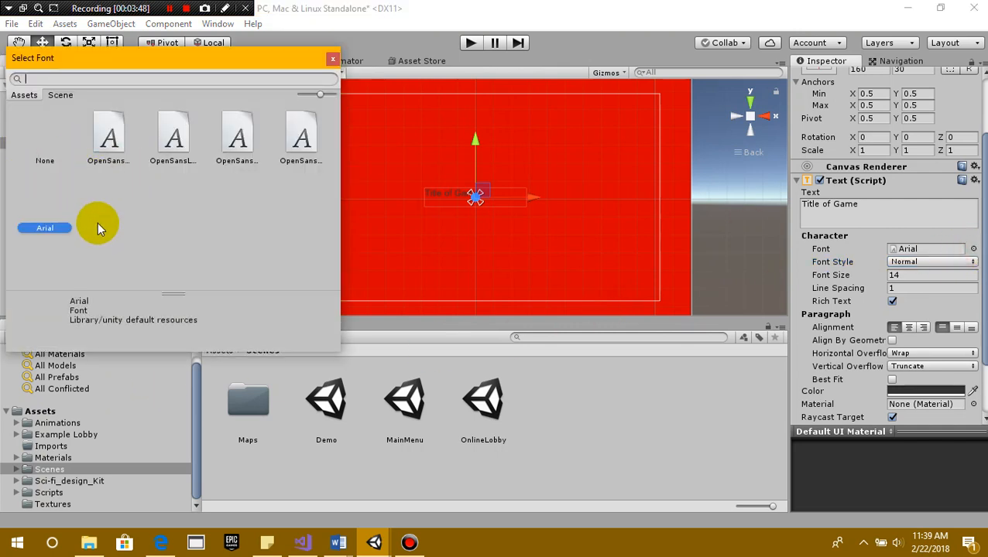
{"action": "left_click", "coordinate": [120, 138]}
{"action": "left_click", "coordinate": [162, 147]}
{"action": "left_click", "coordinate": [236, 140]}
{"action": "left_click", "coordinate": [296, 139]}
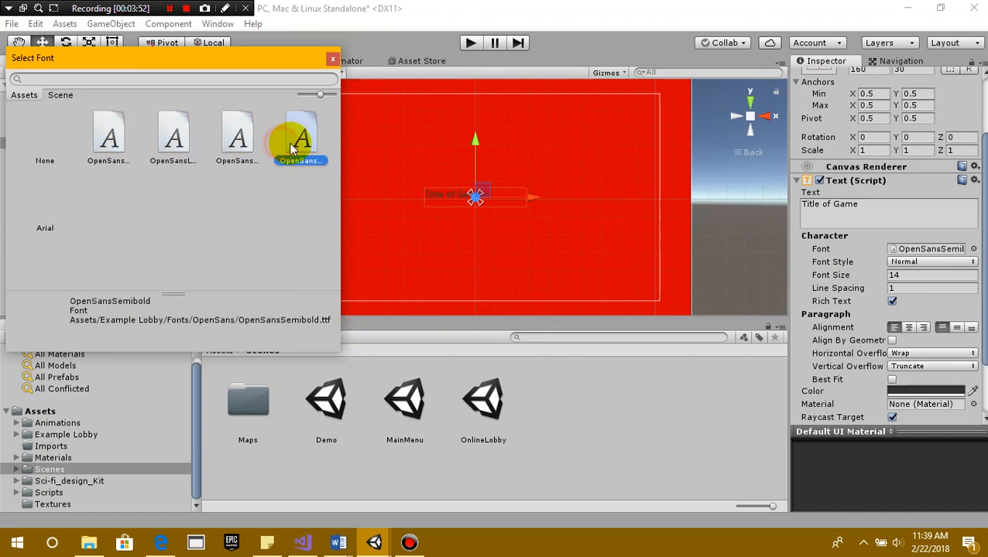
{"action": "left_click", "coordinate": [121, 142]}
{"action": "left_click", "coordinate": [176, 137]}
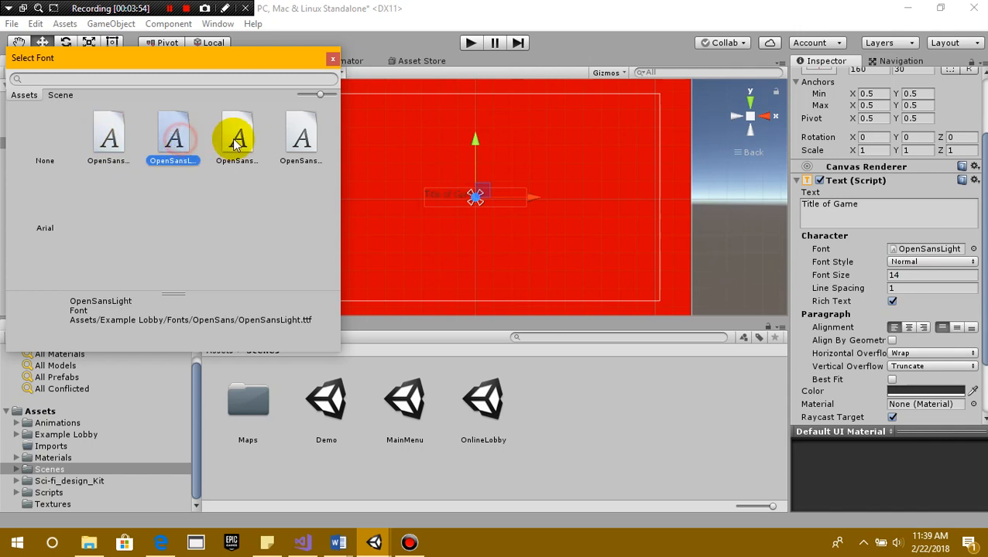
{"action": "left_click", "coordinate": [236, 137]}
{"action": "left_click", "coordinate": [301, 142]}
{"action": "left_click", "coordinate": [105, 141]}
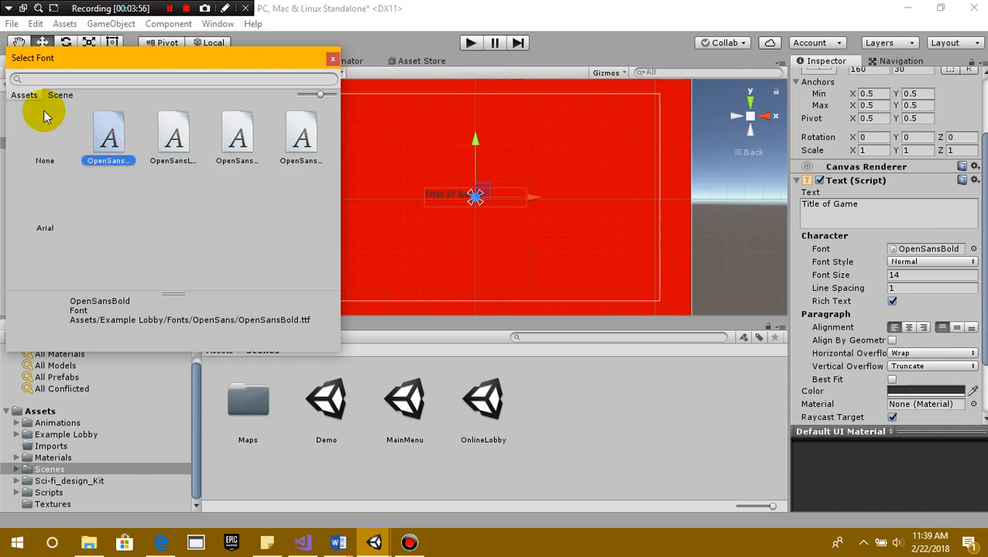
{"action": "left_click", "coordinate": [33, 143]}
{"action": "left_click", "coordinate": [46, 217]}
{"action": "left_click", "coordinate": [46, 151]}
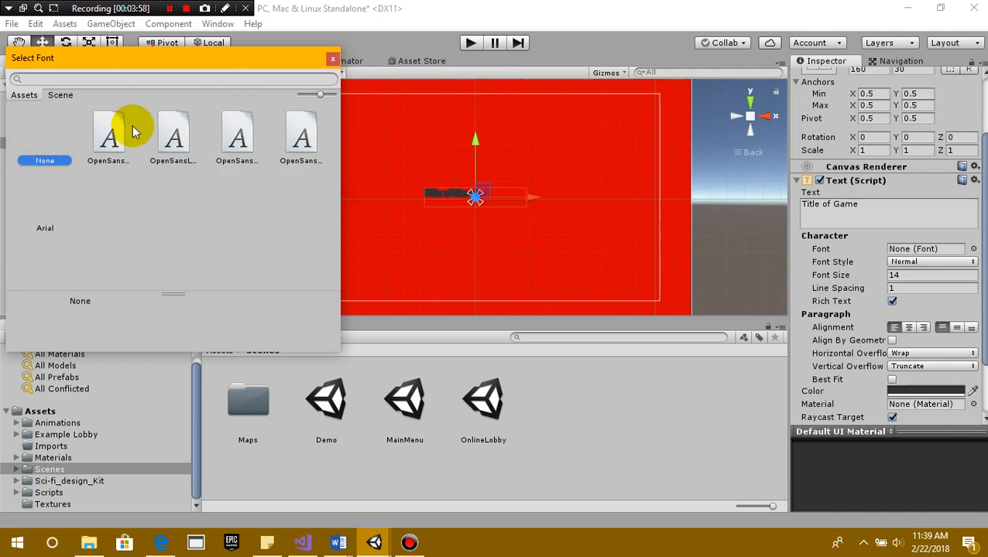
{"action": "left_click", "coordinate": [333, 60]}
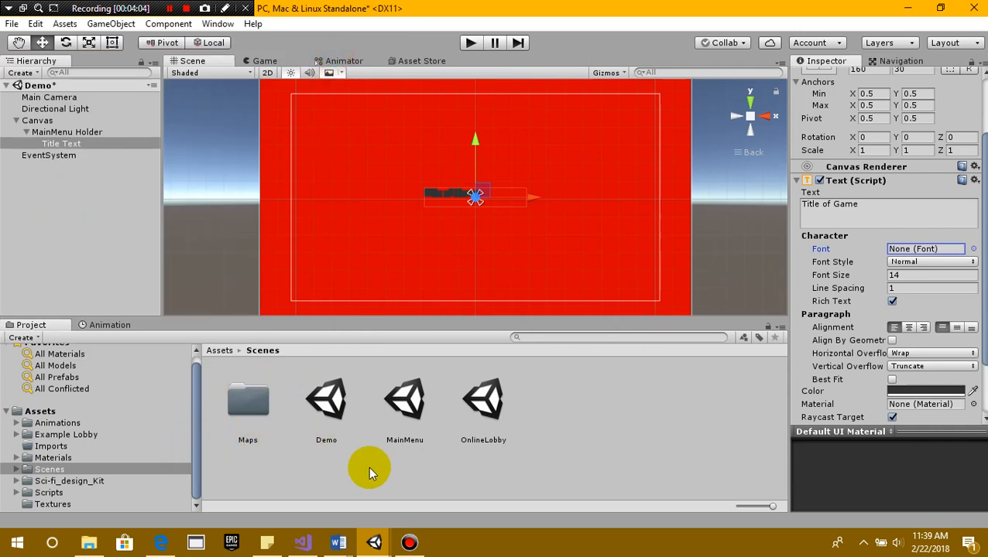
Step: Set Title Text's font to Arial and its font style to Bold
{"action": "left_click", "coordinate": [973, 248]}
{"action": "left_click", "coordinate": [42, 221]}
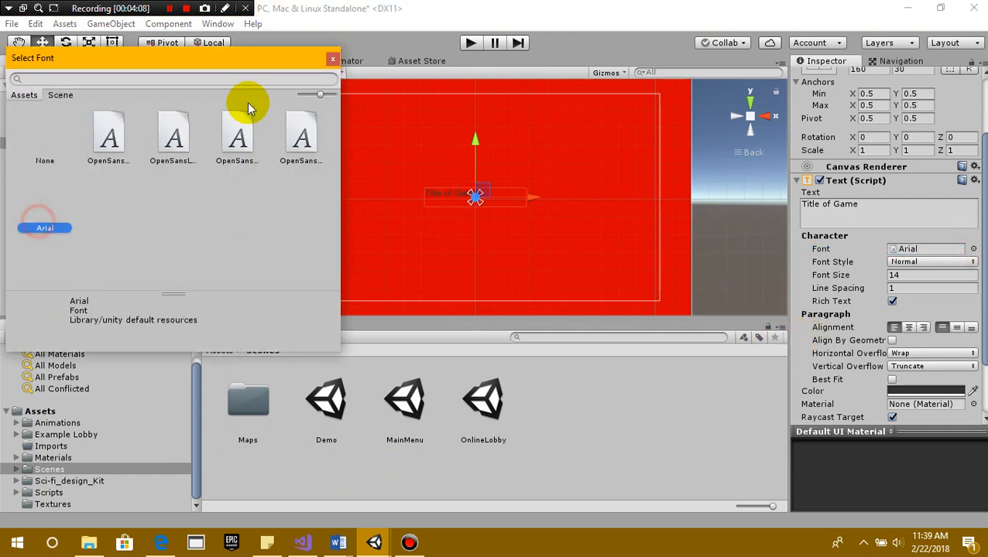
{"action": "left_click", "coordinate": [333, 61]}
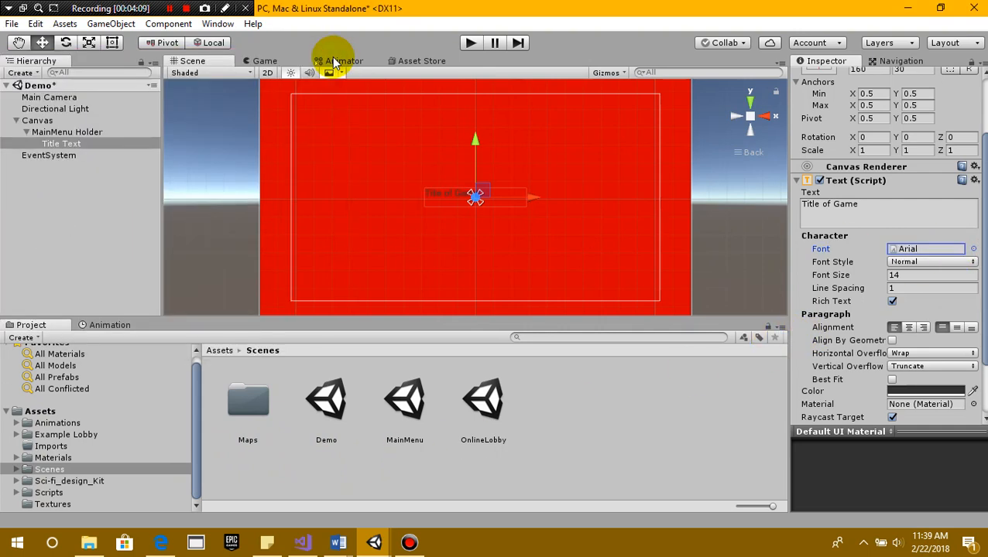
{"action": "left_click", "coordinate": [911, 262]}
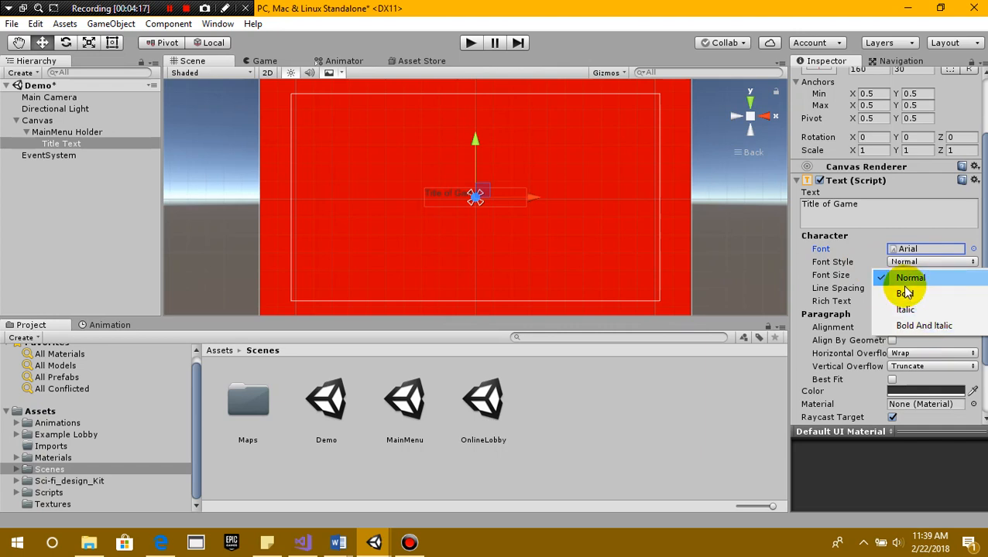
{"action": "left_click", "coordinate": [905, 294]}
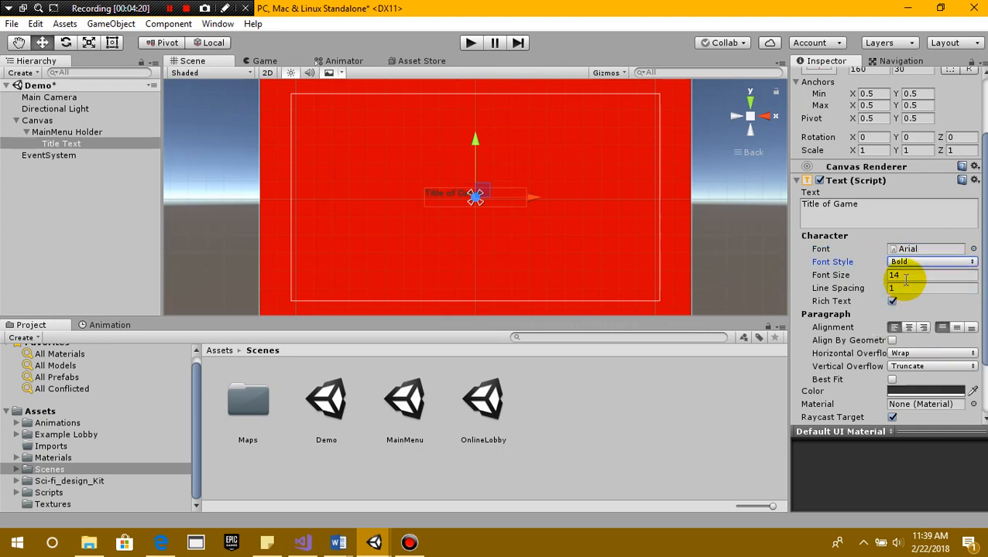
Step: Set Title Text's height to 60 and its font size to 50
{"action": "left_click", "coordinate": [905, 277]}
{"action": "scroll", "coordinate": [906, 288], "scroll_direction": "up", "scroll_amount": 3}
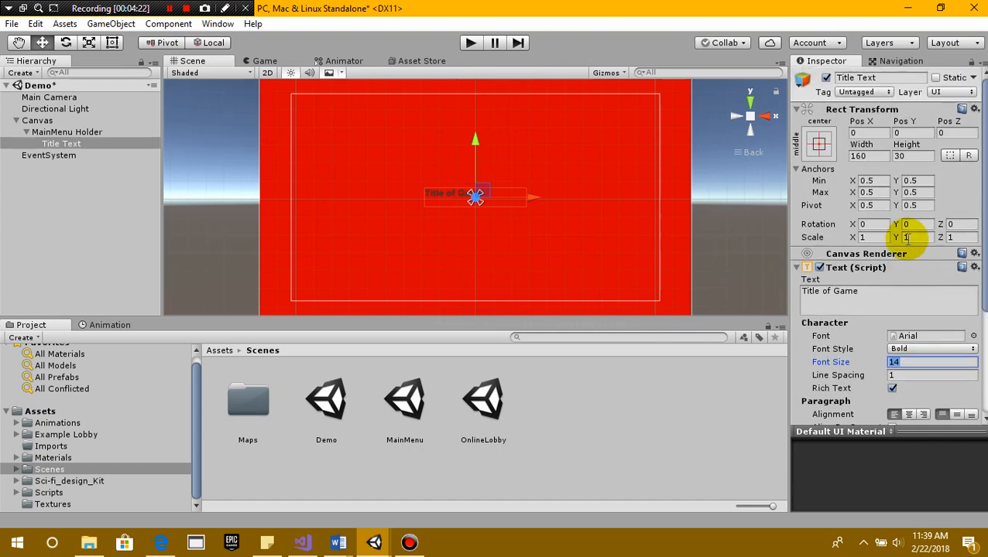
{"action": "left_click", "coordinate": [907, 156]}
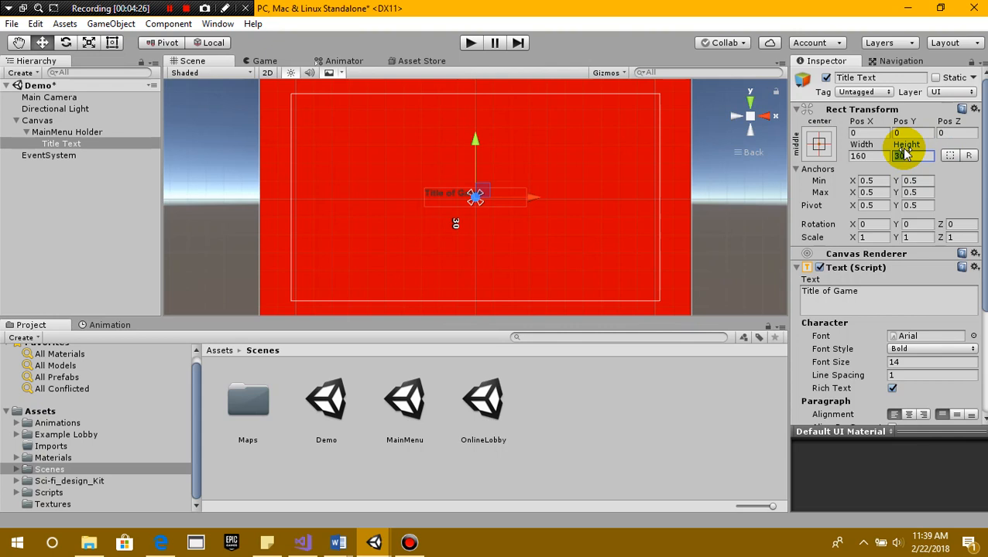
{"action": "type", "text": "60"}
{"action": "scroll", "coordinate": [931, 237], "scroll_direction": "down", "scroll_amount": 3}
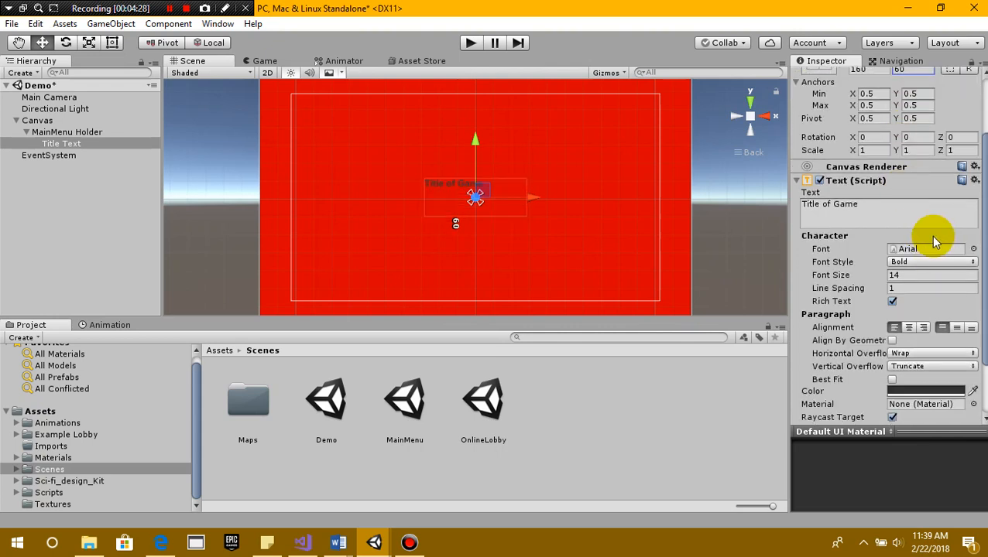
{"action": "left_click", "coordinate": [904, 275]}
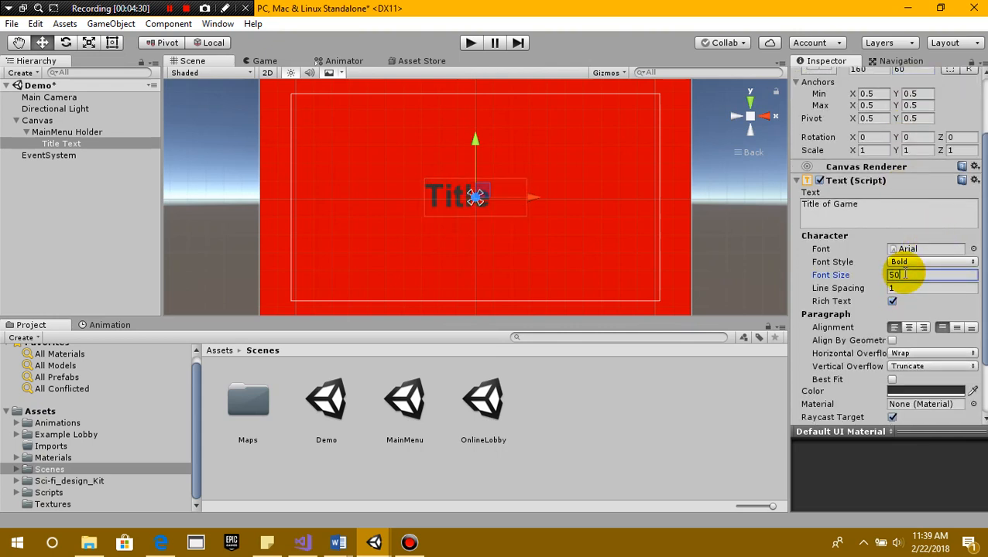
{"action": "type", "text": "50"}
Step: Widen the Title Text box to a width of 600
{"action": "scroll", "coordinate": [928, 271], "scroll_direction": "up", "scroll_amount": 3}
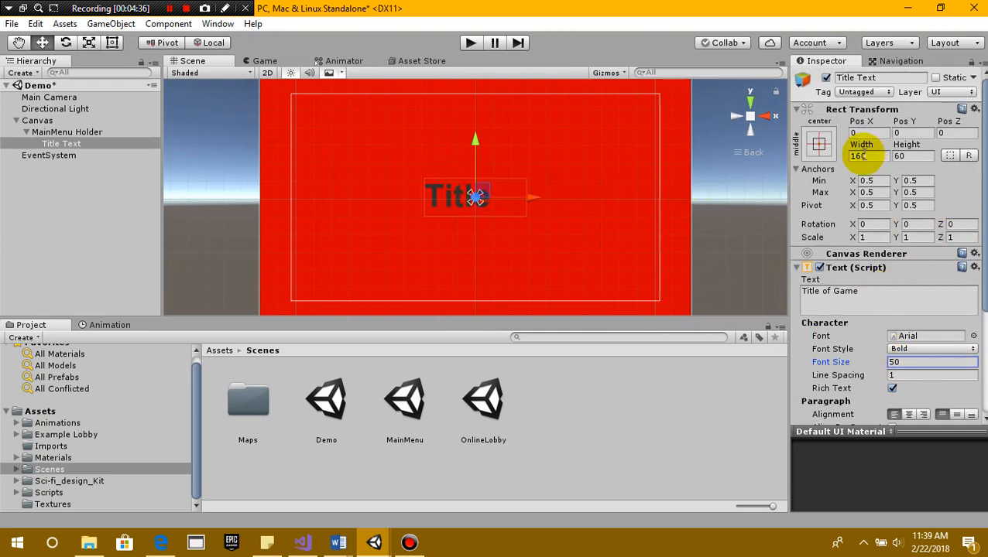
{"action": "left_click", "coordinate": [861, 156]}
{"action": "type", "text": "300"}
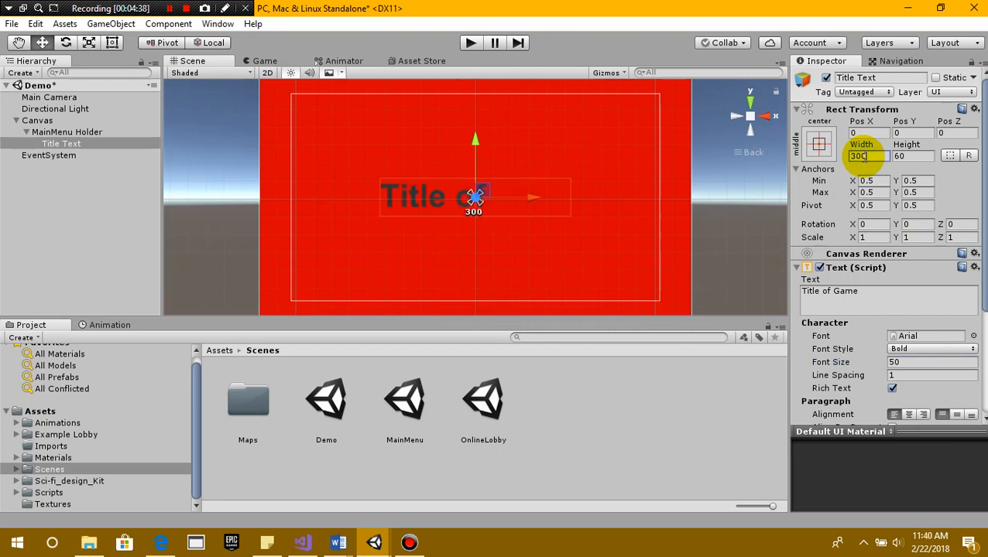
{"action": "key", "text": "BackSpace"}
{"action": "key", "text": "BackSpace"}
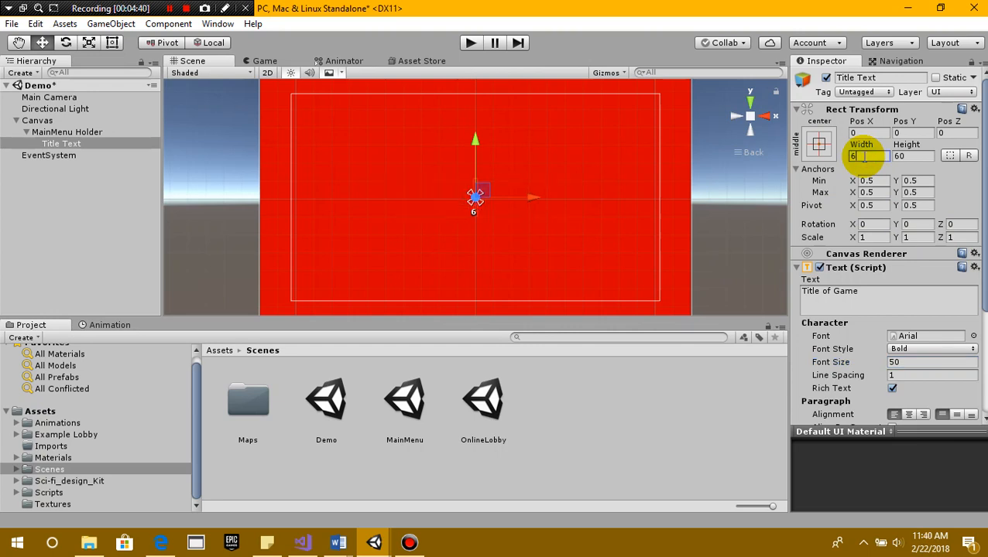
{"action": "type", "text": "00"}
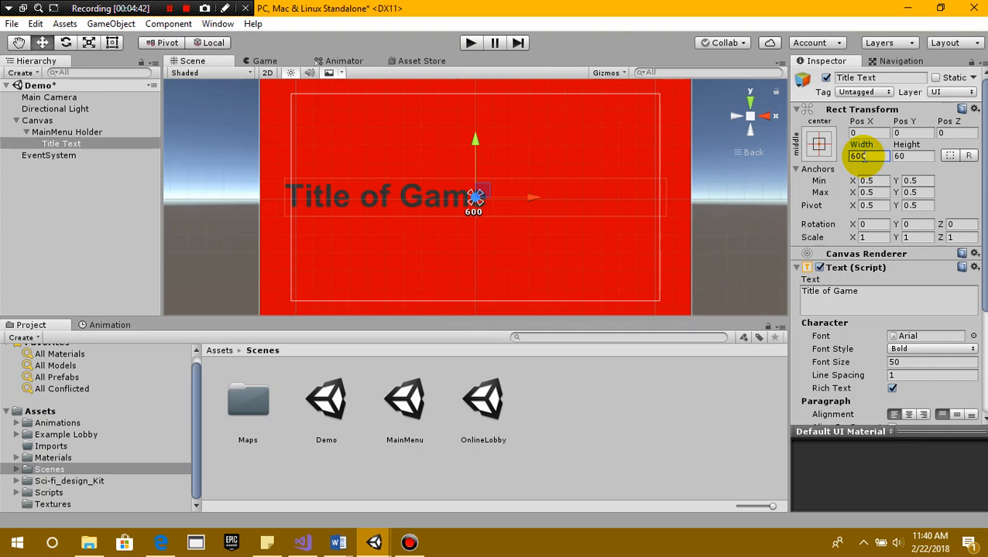
{"action": "scroll", "coordinate": [413, 179], "scroll_direction": "up", "scroll_amount": 1}
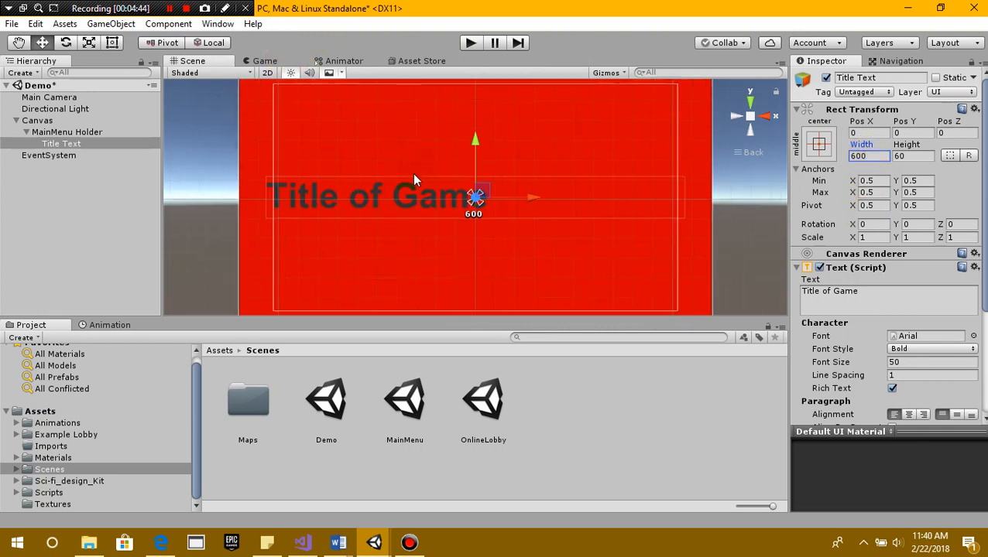
Step: Center the Title Text wording both horizontally and vertically within its text box
{"action": "scroll", "coordinate": [412, 173], "scroll_direction": "up", "scroll_amount": 1}
{"action": "scroll", "coordinate": [882, 309], "scroll_direction": "down", "scroll_amount": 3}
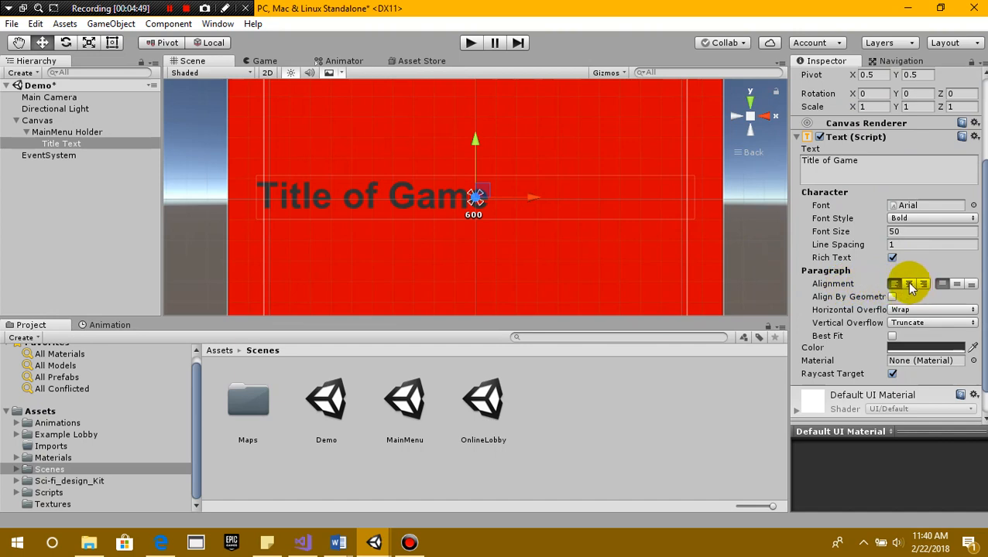
{"action": "left_click", "coordinate": [909, 285]}
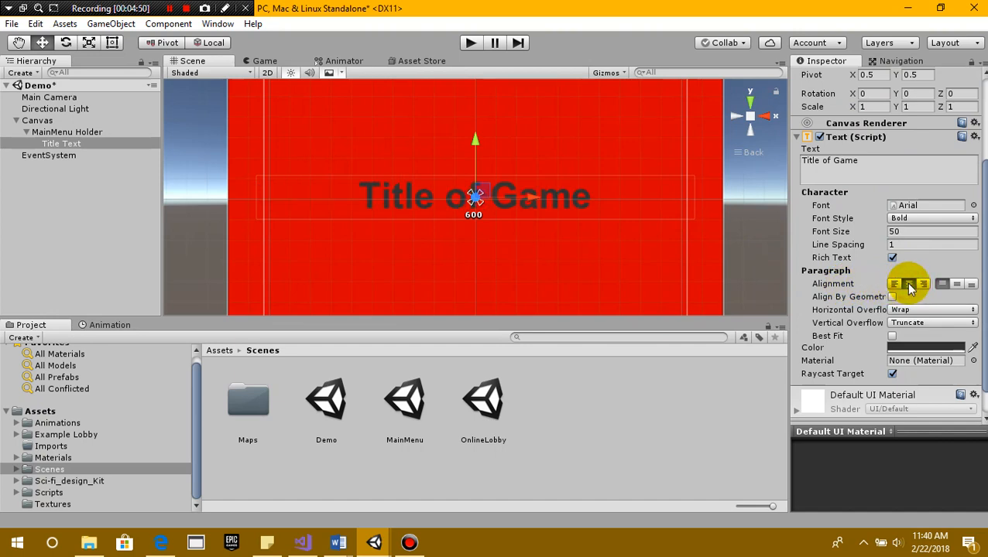
{"action": "left_click", "coordinate": [956, 285]}
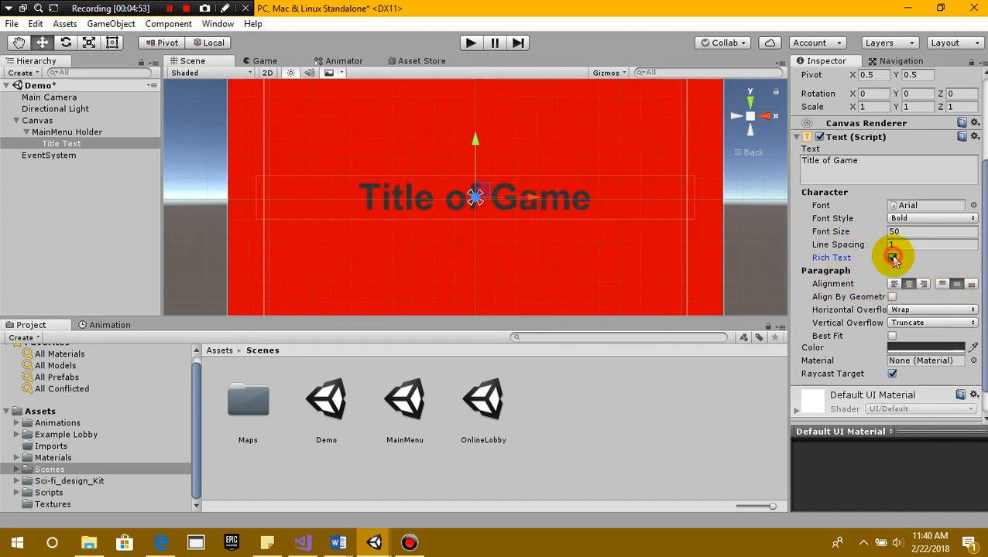
Step: Review Title Text's Rich Text setting and its Horizontal Overflow options, keeping Wrap
{"action": "left_click", "coordinate": [893, 258]}
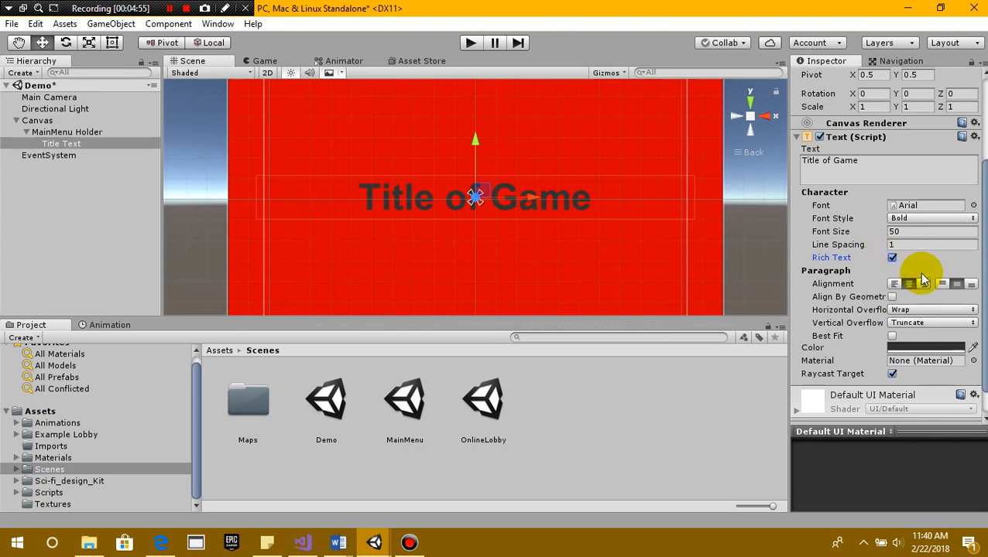
{"action": "left_click", "coordinate": [898, 231]}
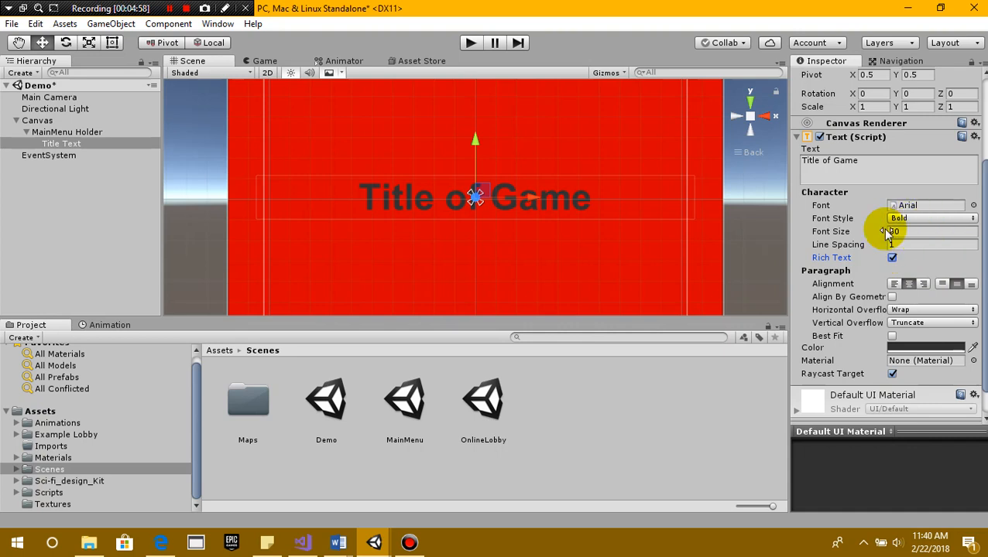
{"action": "scroll", "coordinate": [896, 277], "scroll_direction": "down", "scroll_amount": 2}
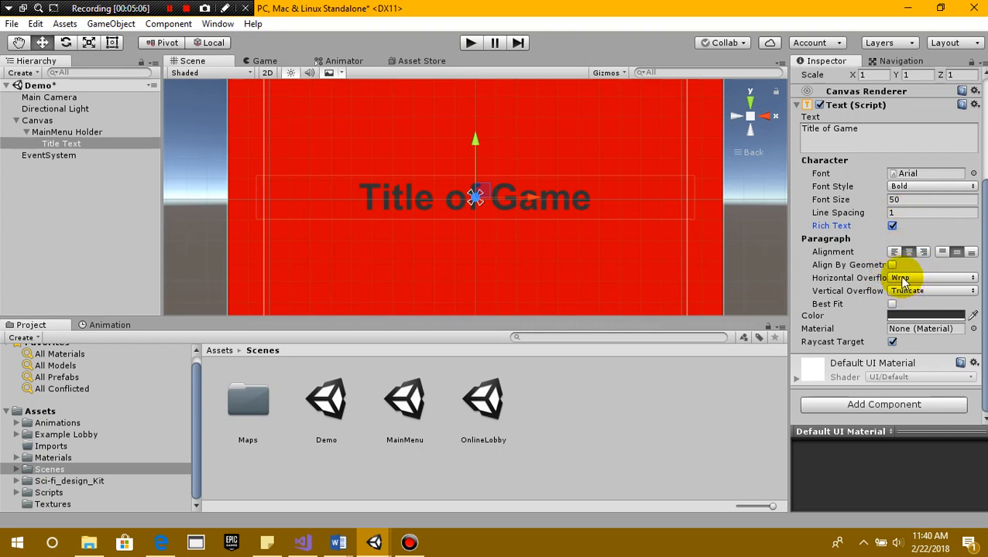
{"action": "left_click", "coordinate": [926, 278]}
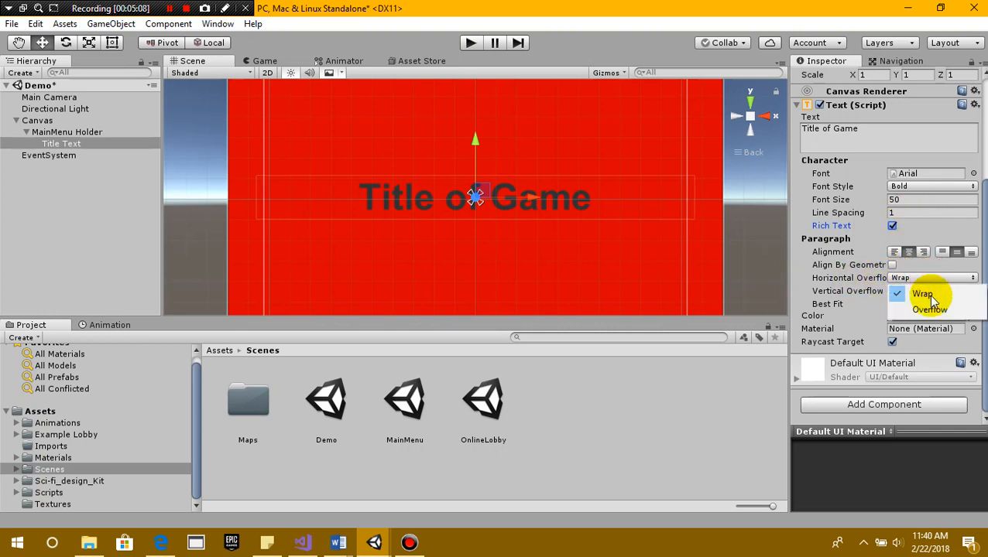
{"action": "left_click", "coordinate": [925, 294]}
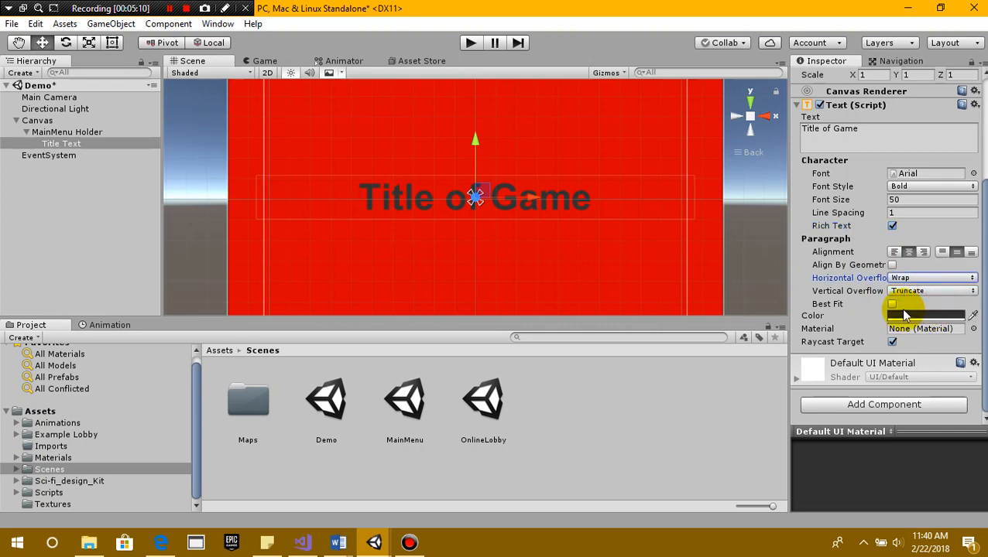
{"action": "left_click", "coordinate": [903, 277]}
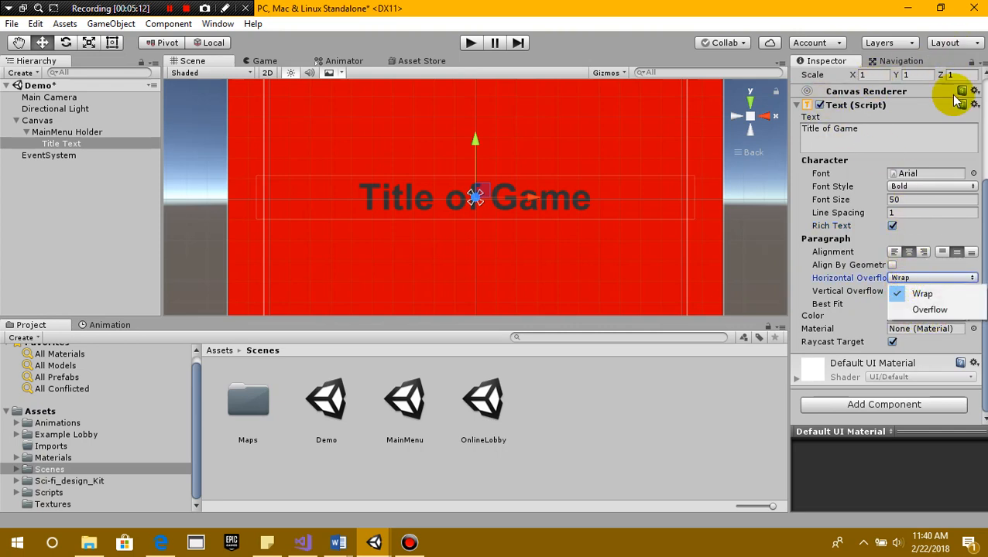
{"action": "left_click", "coordinate": [837, 226]}
{"action": "scroll", "coordinate": [888, 158], "scroll_direction": "up", "scroll_amount": 5}
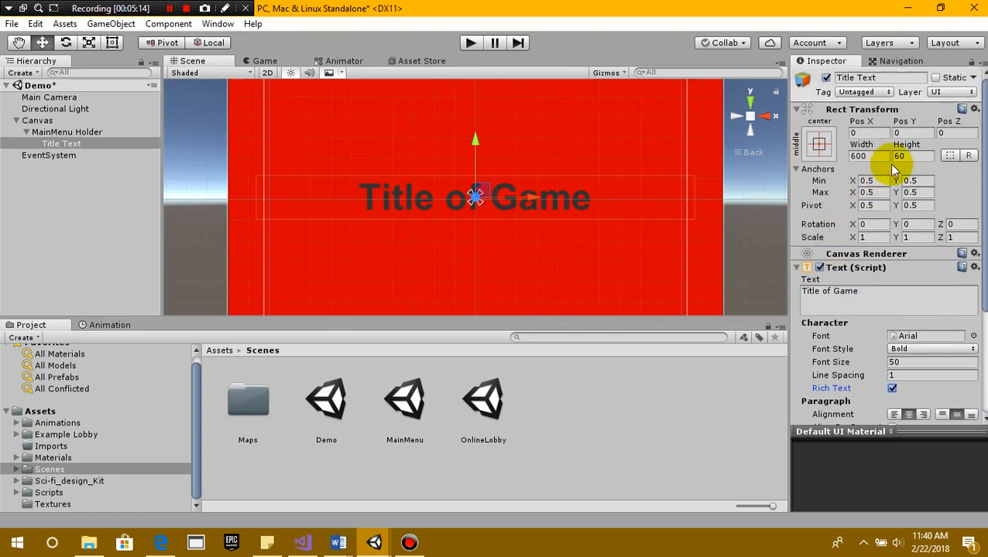
{"action": "scroll", "coordinate": [915, 159], "scroll_direction": "down", "scroll_amount": 5}
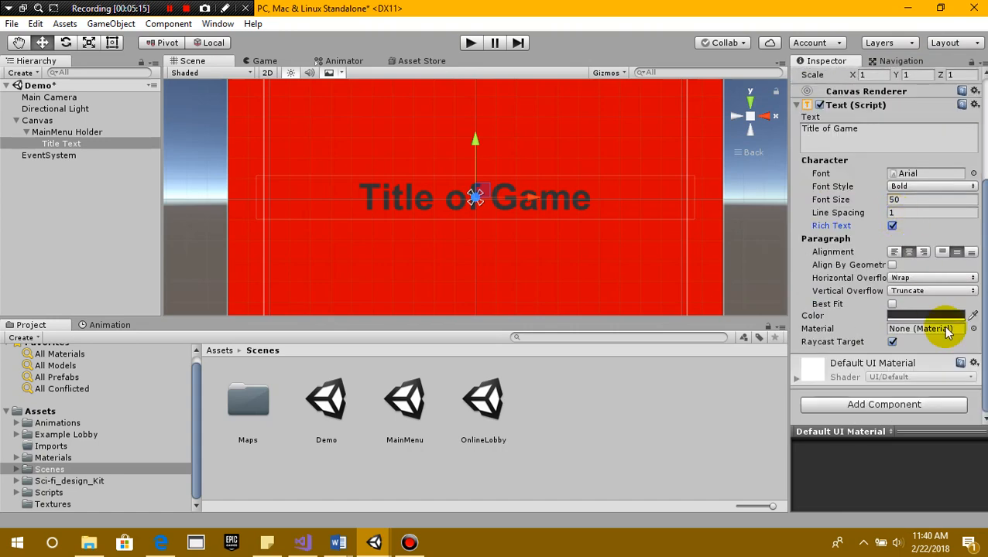
Step: Look through Title Text's overflow options and try toggling Best Fit
{"action": "left_click", "coordinate": [904, 291]}
{"action": "left_click", "coordinate": [904, 288]}
{"action": "left_click", "coordinate": [904, 277]}
{"action": "left_click", "coordinate": [858, 301]}
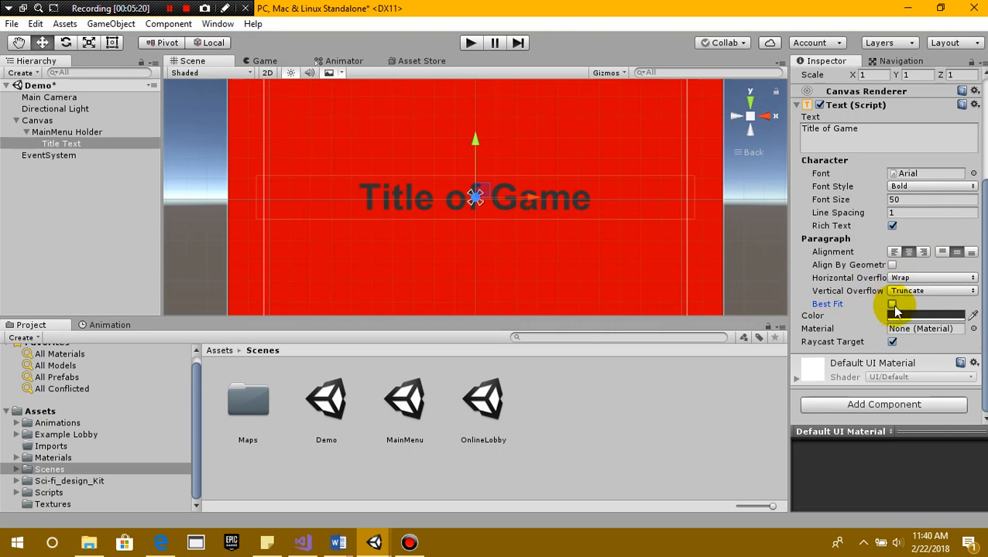
{"action": "left_click", "coordinate": [891, 304]}
{"action": "left_click", "coordinate": [892, 304]}
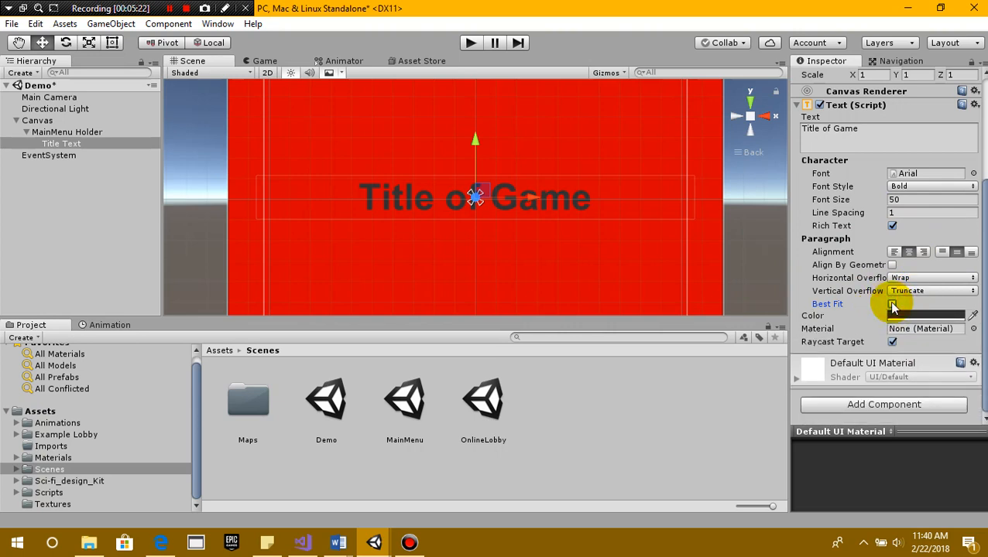
Step: Set the color of Title Text to white
{"action": "left_click", "coordinate": [897, 315]}
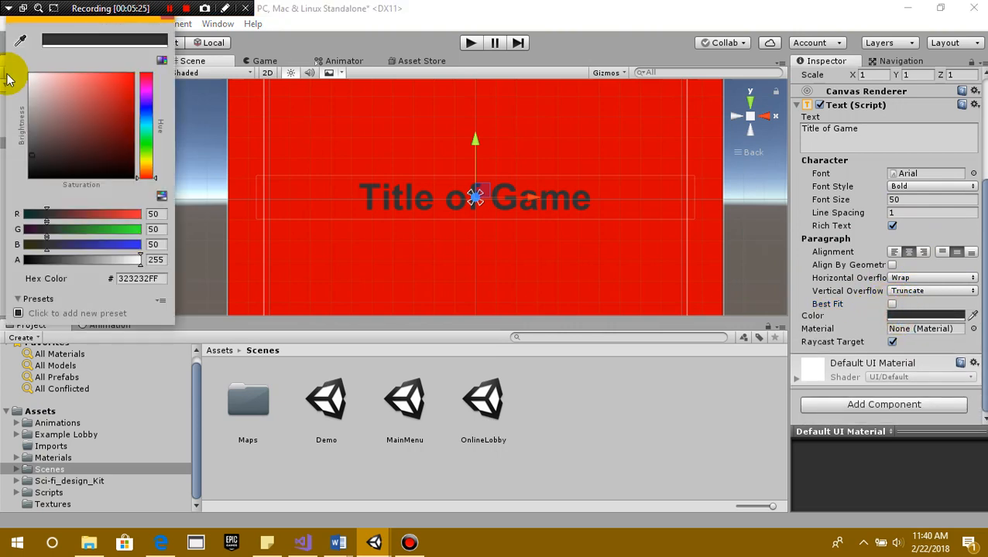
{"action": "left_click", "coordinate": [46, 78]}
{"action": "left_click", "coordinate": [29, 73]}
{"action": "left_click", "coordinate": [864, 303]}
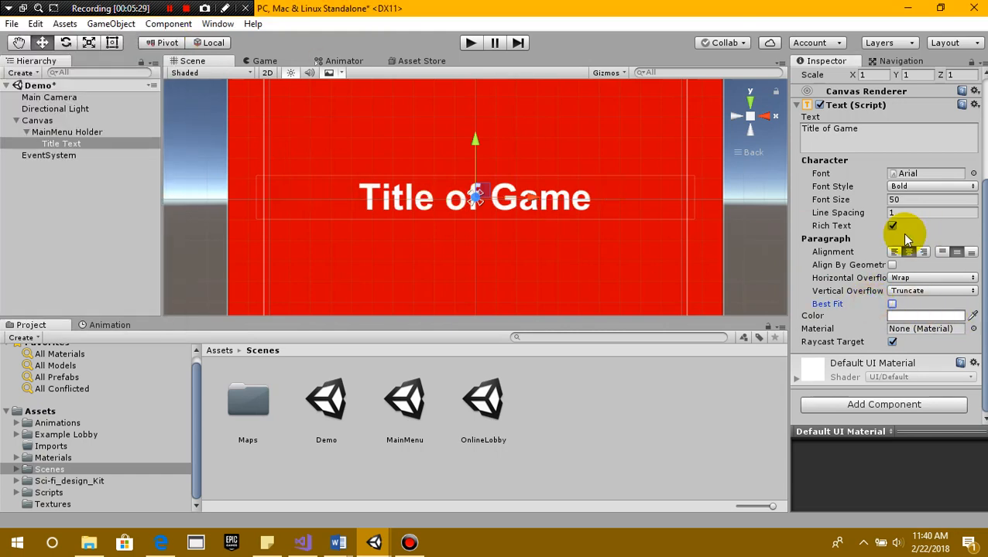
Step: Try the 12 - Default material on Title Text, then restore its material to None
{"action": "left_click", "coordinate": [973, 328]}
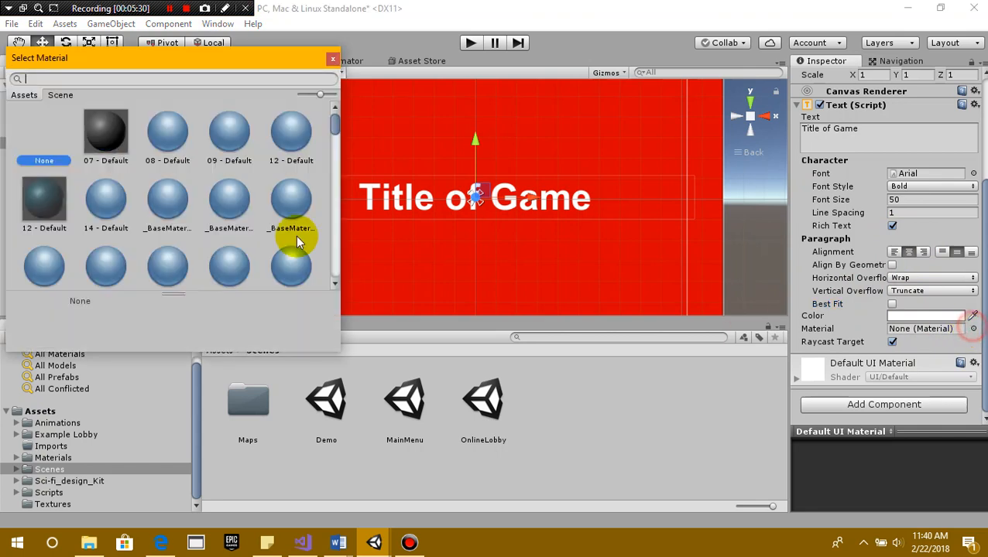
{"action": "left_click", "coordinate": [44, 199]}
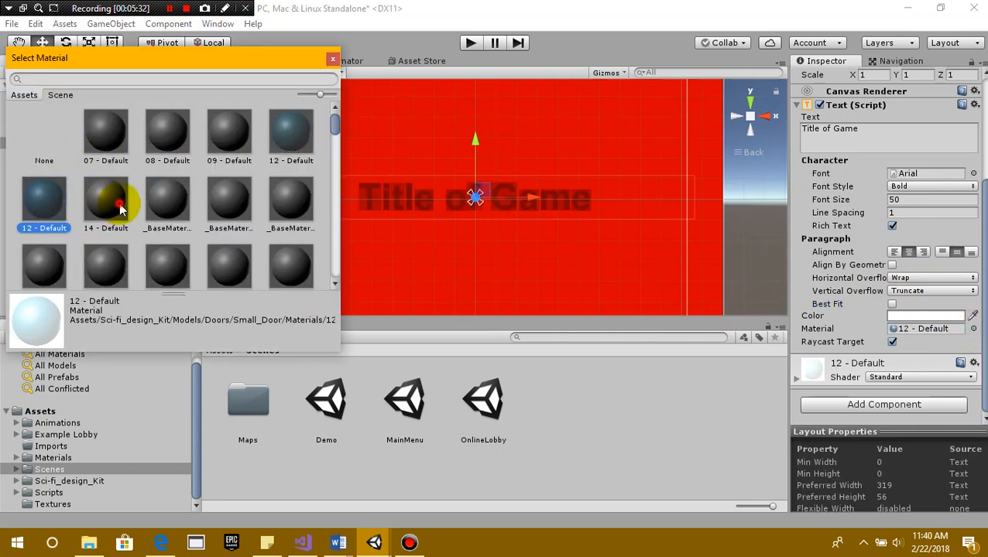
{"action": "left_click", "coordinate": [119, 205]}
{"action": "left_click", "coordinate": [172, 209]}
{"action": "left_click", "coordinate": [117, 262]}
{"action": "left_click", "coordinate": [45, 249]}
{"action": "left_click", "coordinate": [47, 186]}
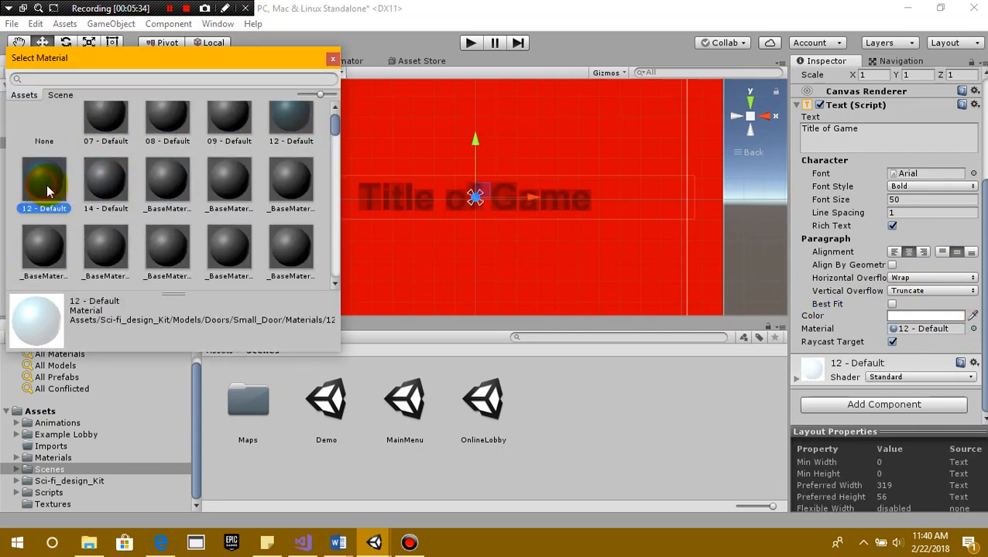
{"action": "left_click", "coordinate": [40, 126]}
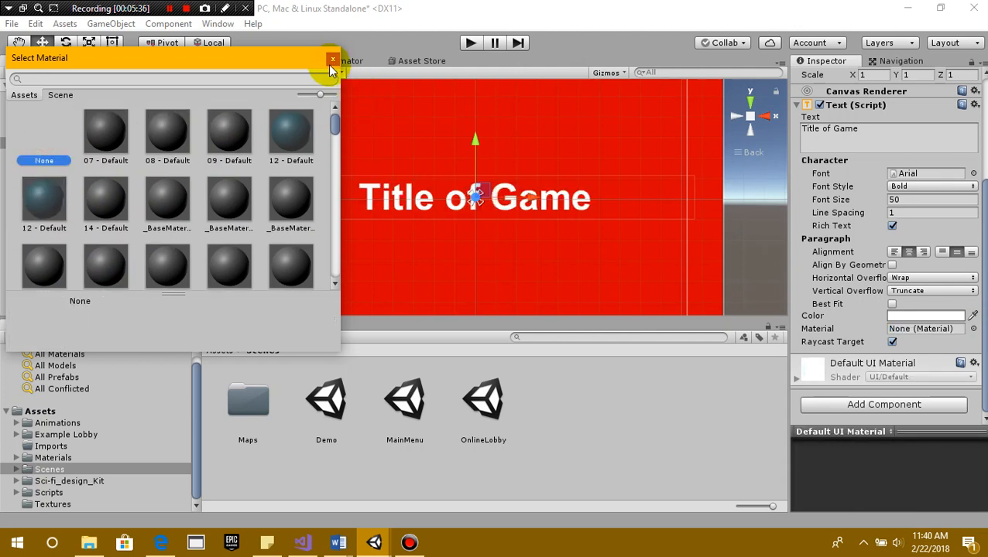
{"action": "left_click", "coordinate": [332, 59]}
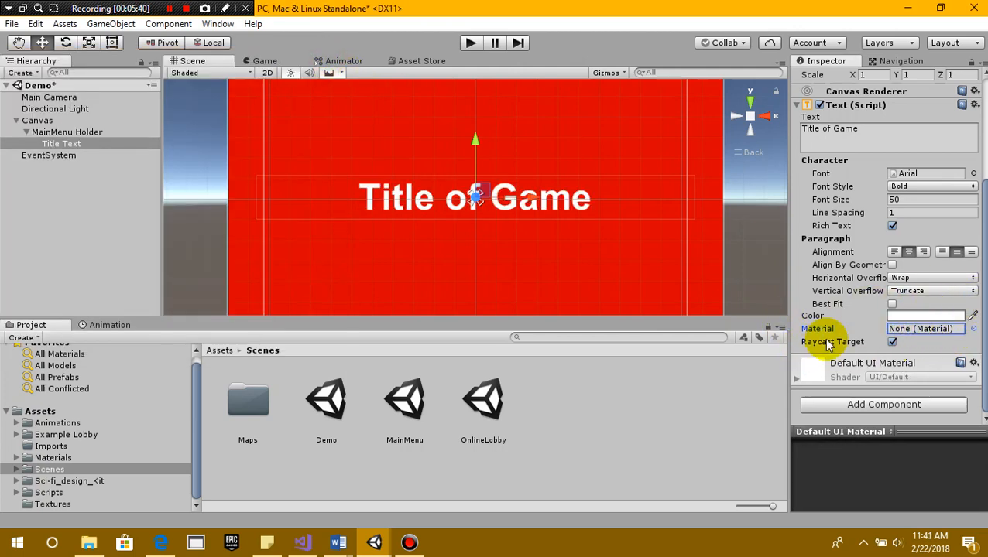
Step: Disable Raycast Target on Title Text and move the title up to a Pos Y of about 78
{"action": "left_click", "coordinate": [892, 342]}
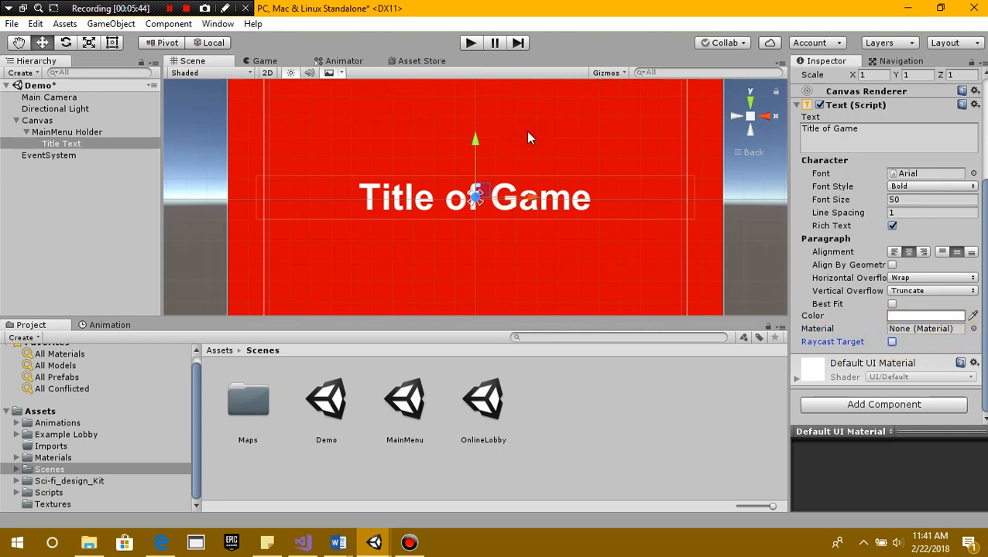
{"action": "scroll", "coordinate": [500, 185], "scroll_direction": "down", "scroll_amount": 2}
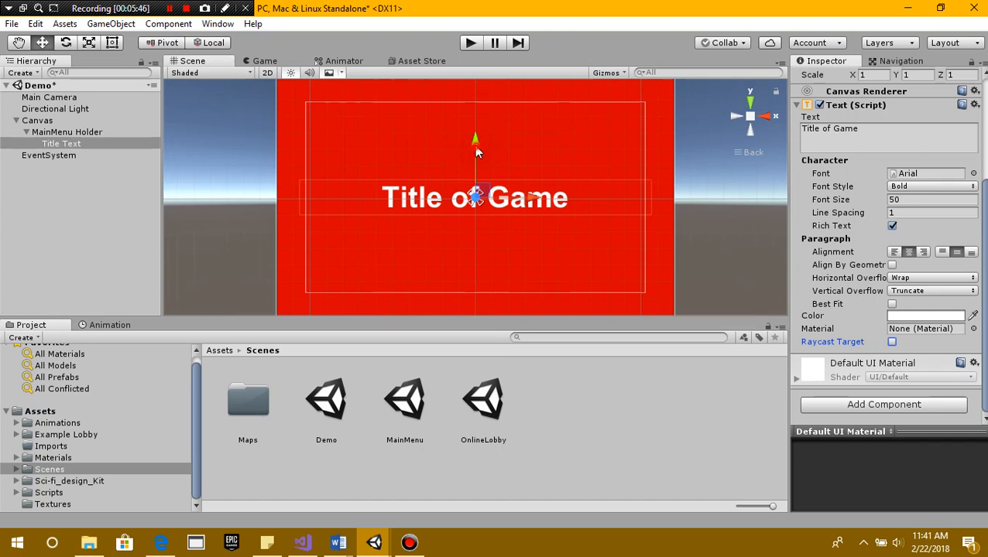
{"action": "left_click_drag", "start_coordinate": [473, 145], "coordinate": [476, 98]}
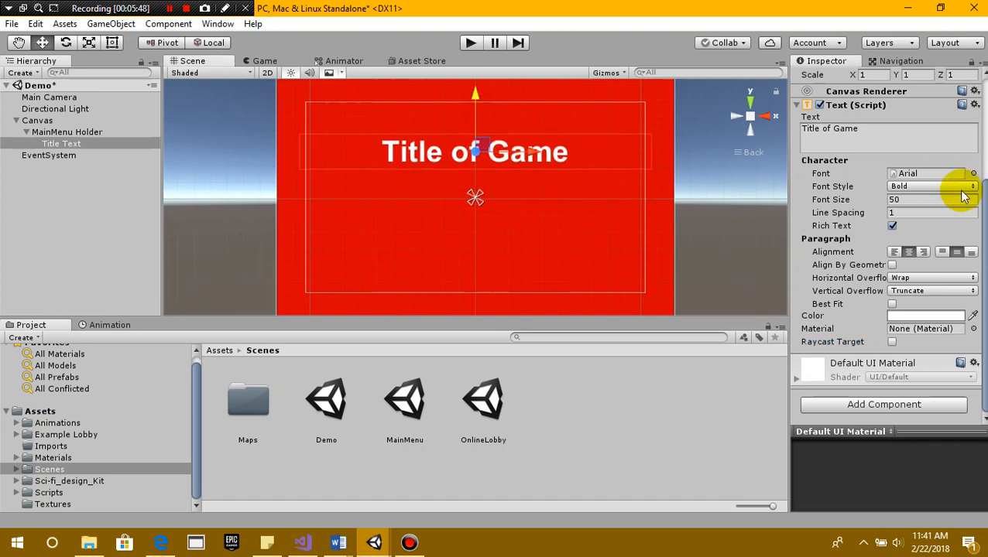
{"action": "scroll", "coordinate": [962, 198], "scroll_direction": "up", "scroll_amount": 5}
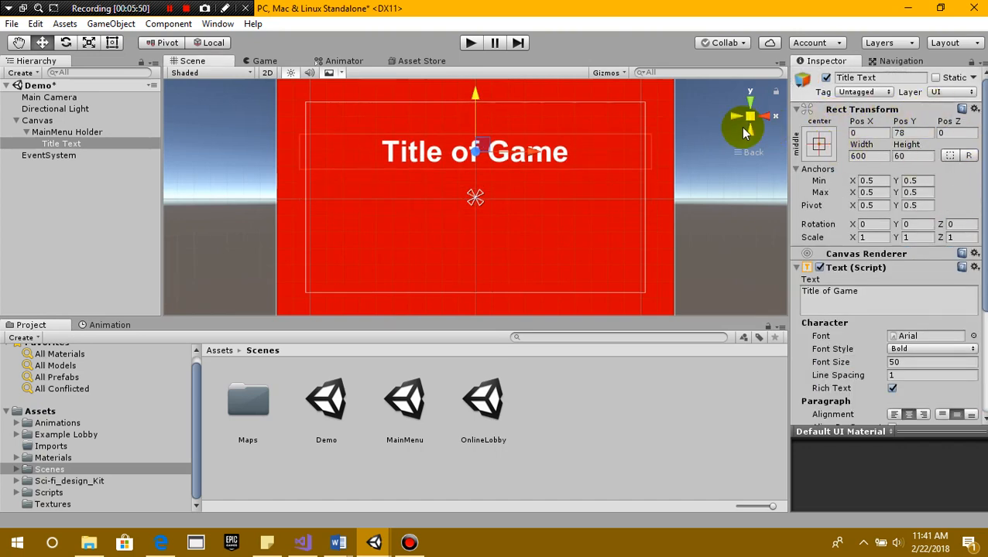
Step: Preview the title's placement in play mode and anchor Title Text to the top center of its parent
{"action": "left_click", "coordinate": [469, 44]}
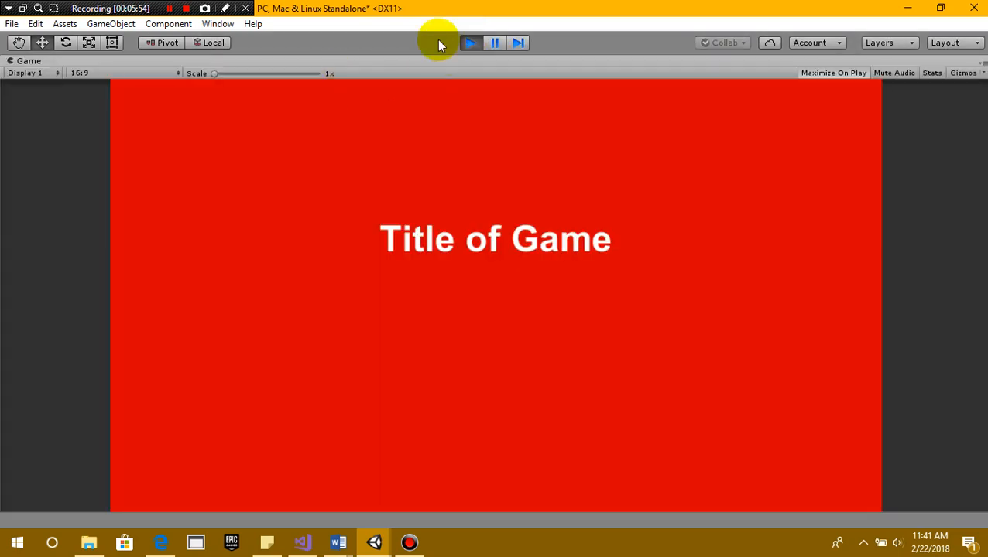
{"action": "left_click", "coordinate": [469, 43]}
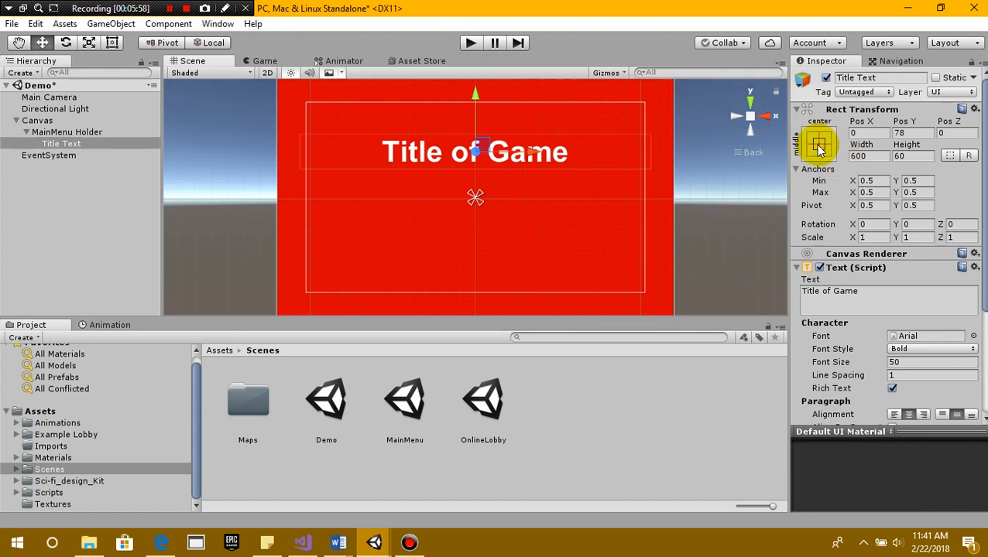
{"action": "left_click", "coordinate": [819, 146]}
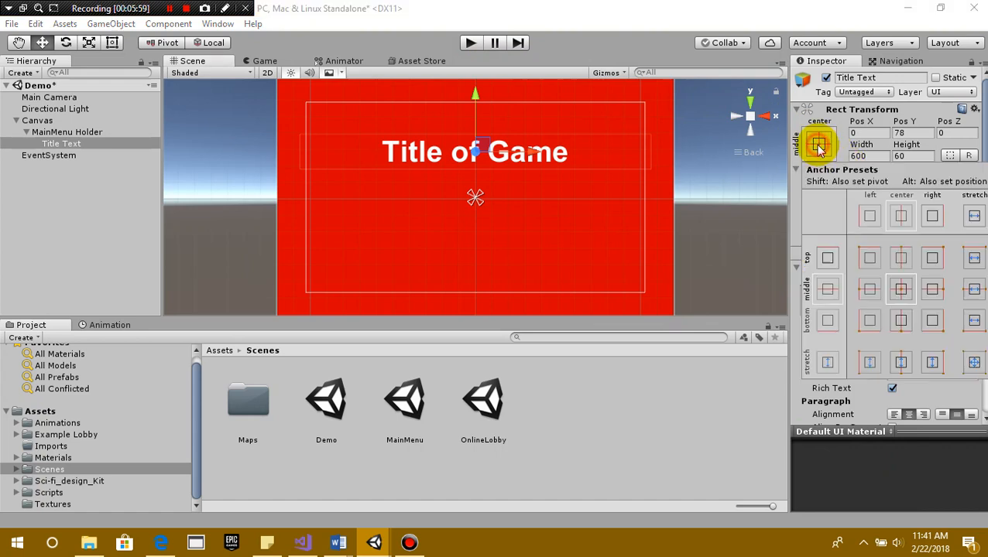
{"action": "left_click", "coordinate": [902, 258]}
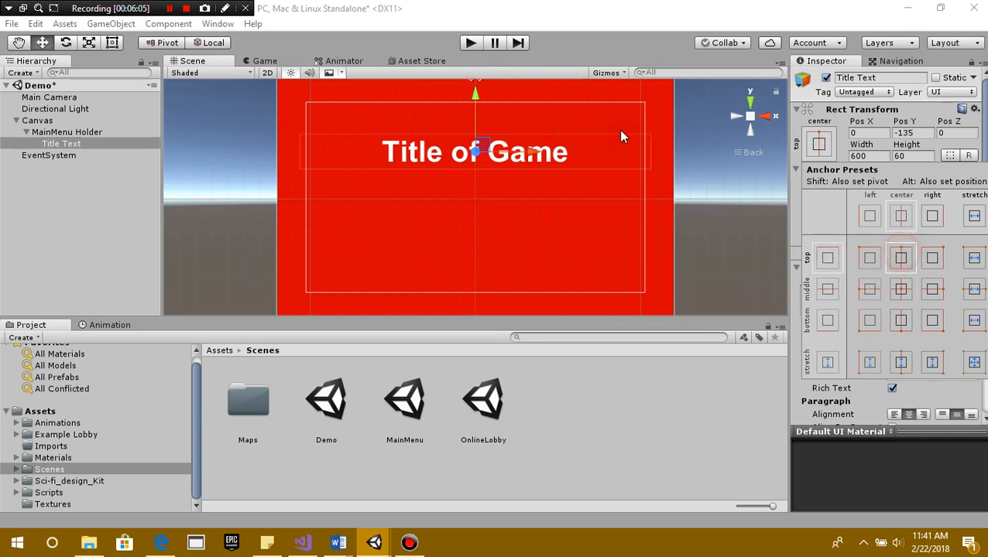
Step: Play the scene and check the title's placement in the 3:2, 5:4, 16:10 and 16:9 aspect ratios
{"action": "left_click", "coordinate": [471, 44]}
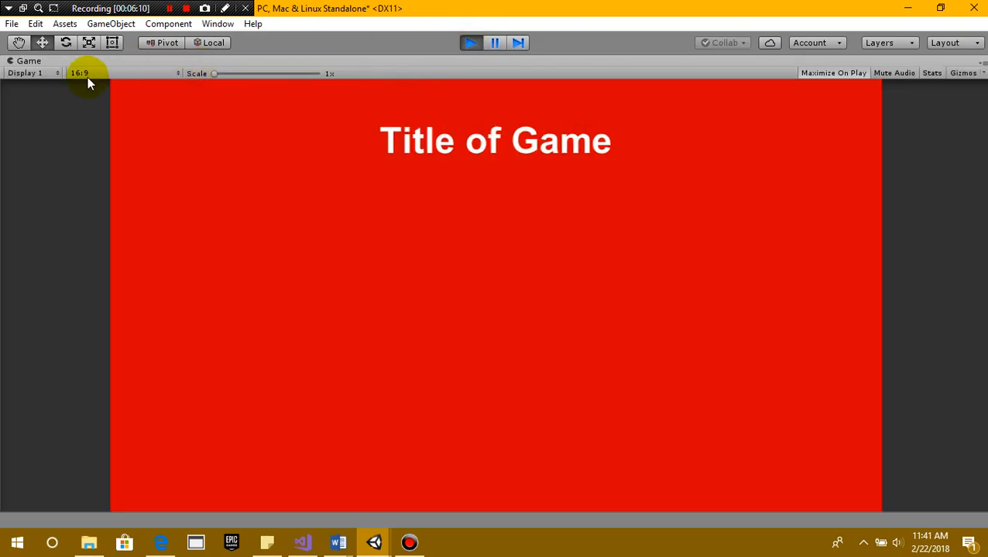
{"action": "left_click", "coordinate": [88, 75]}
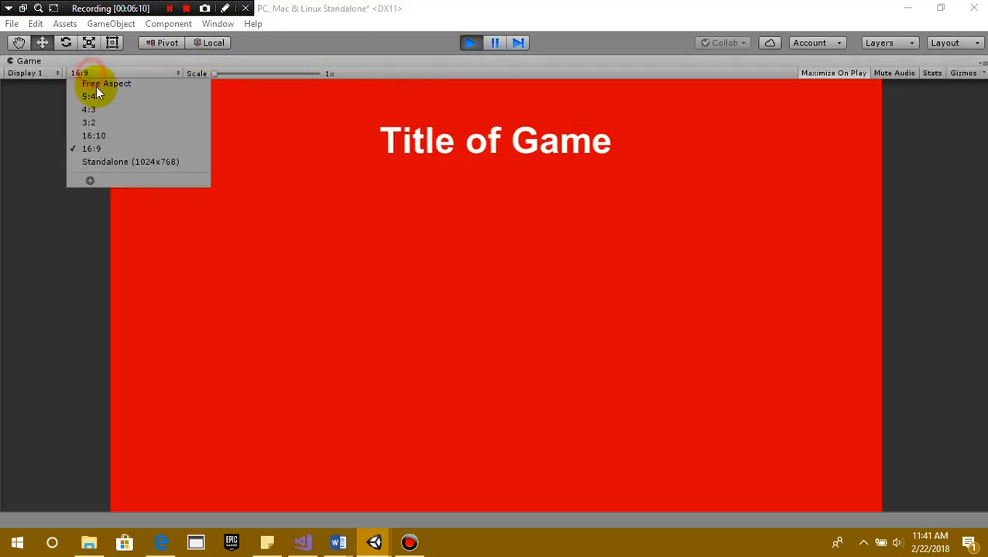
{"action": "left_click", "coordinate": [104, 120]}
{"action": "left_click", "coordinate": [122, 74]}
{"action": "left_click", "coordinate": [117, 96]}
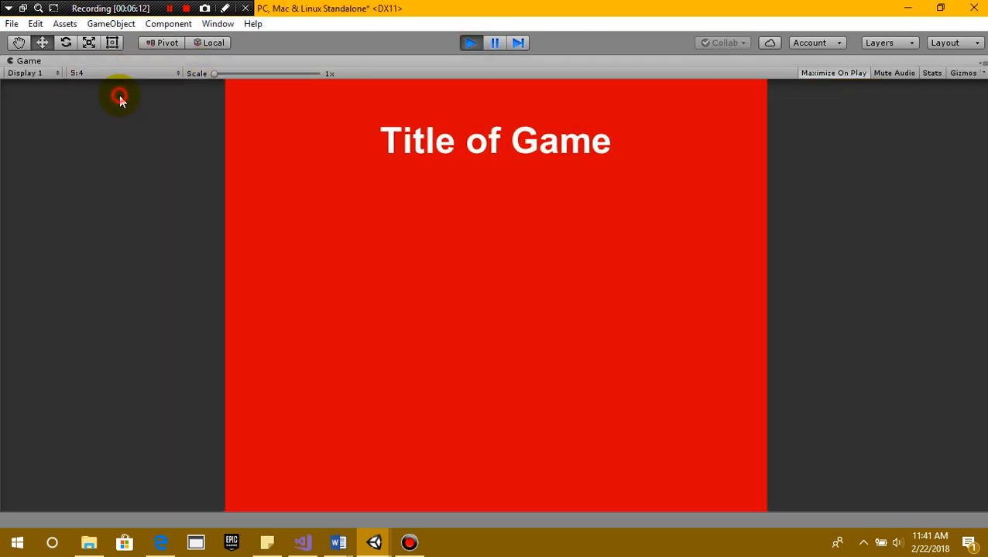
{"action": "left_click", "coordinate": [121, 72]}
{"action": "left_click", "coordinate": [110, 138]}
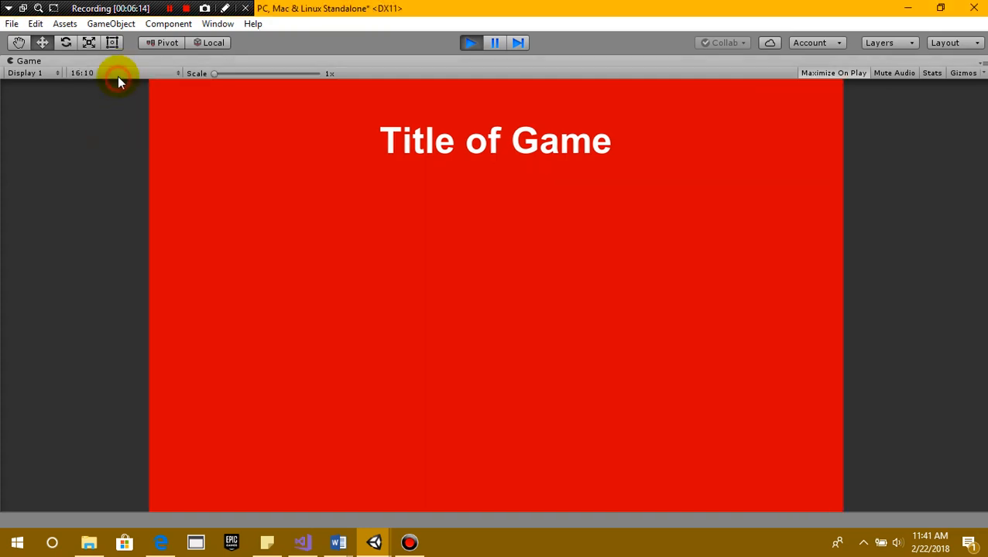
{"action": "left_click", "coordinate": [117, 73]}
{"action": "left_click", "coordinate": [107, 144]}
{"action": "left_click", "coordinate": [470, 43]}
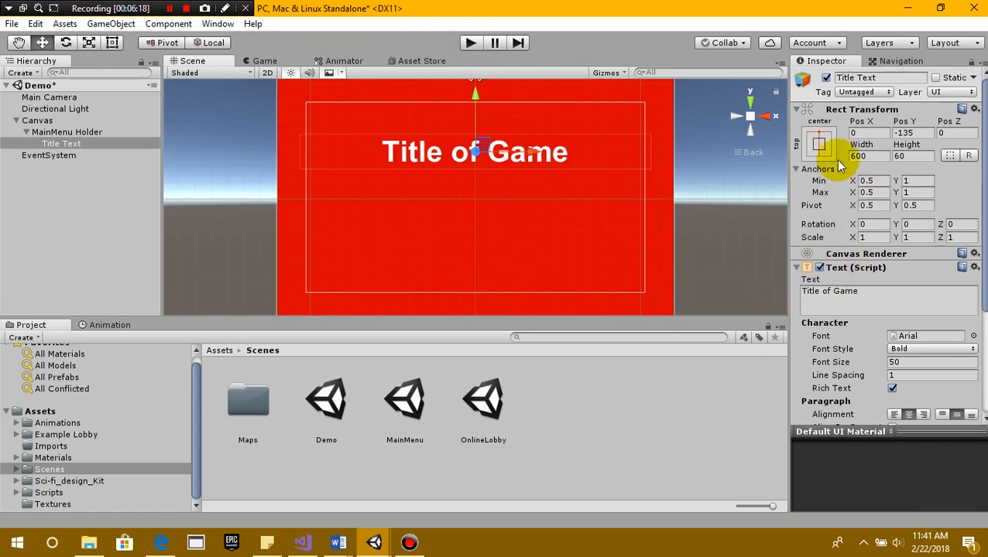
Step: Try the middle-center anchor preset on Title Text and apply the preset that stretches in both directions
{"action": "left_click", "coordinate": [819, 145]}
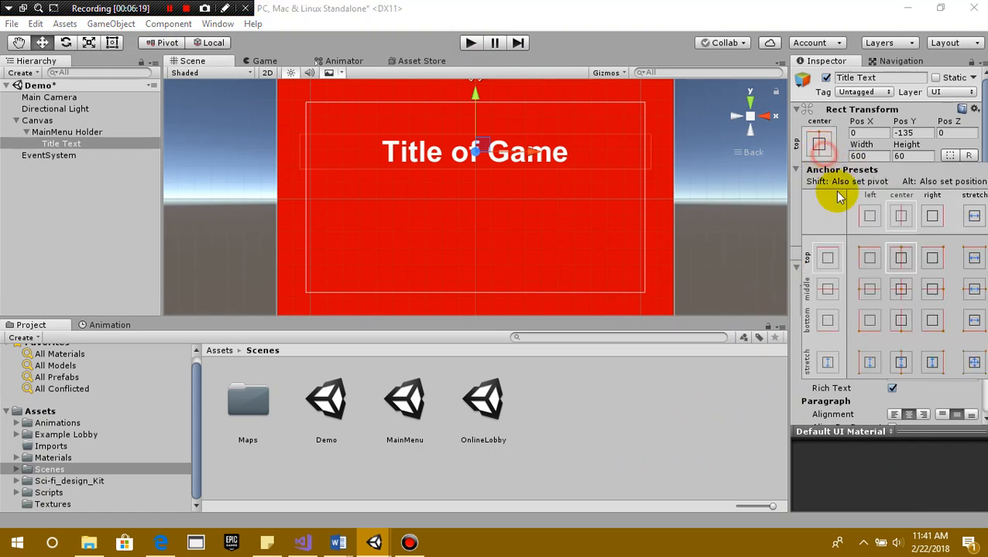
{"action": "left_click", "coordinate": [899, 289]}
{"action": "left_click", "coordinate": [973, 360]}
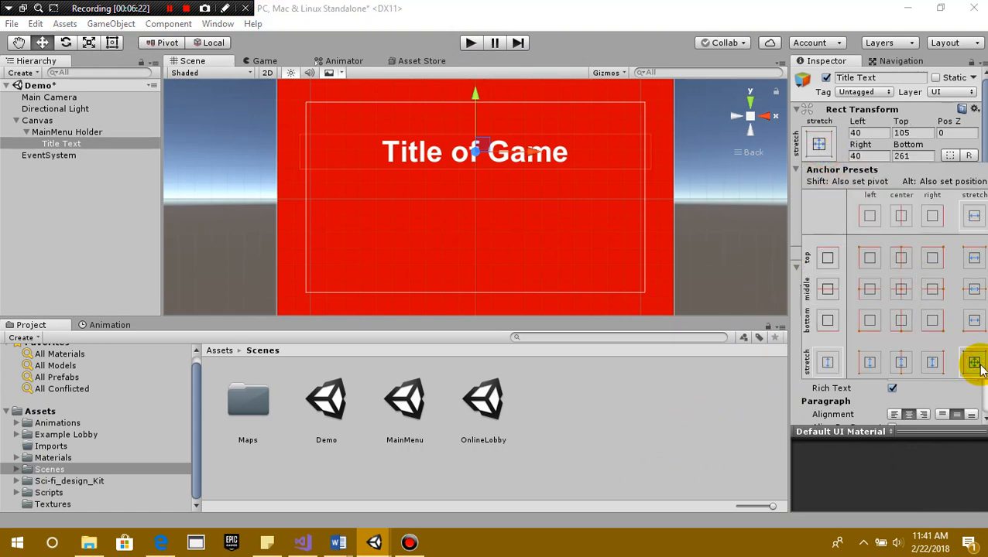
Step: Play the scene briefly to check the title's placement with the stretch anchors
{"action": "left_click", "coordinate": [472, 43]}
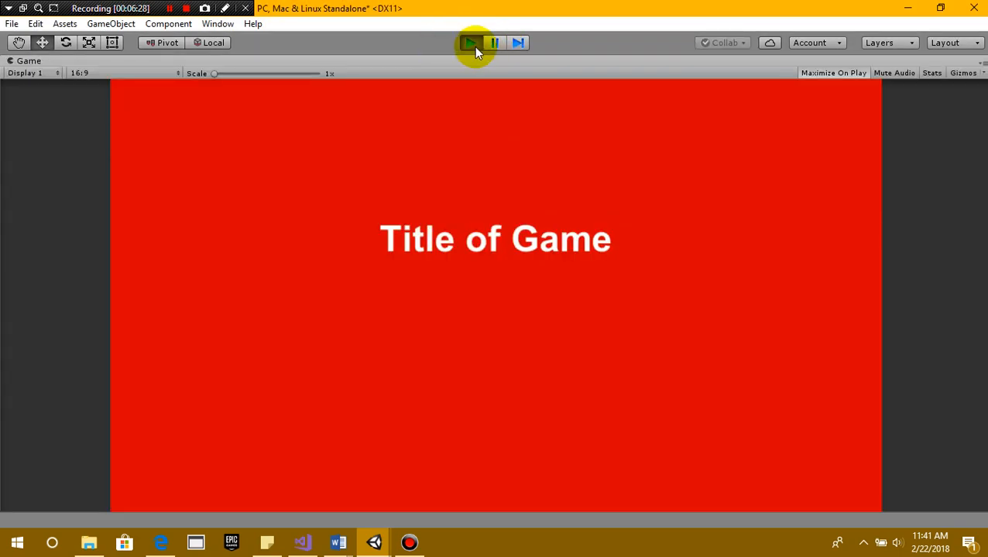
{"action": "left_click", "coordinate": [473, 44]}
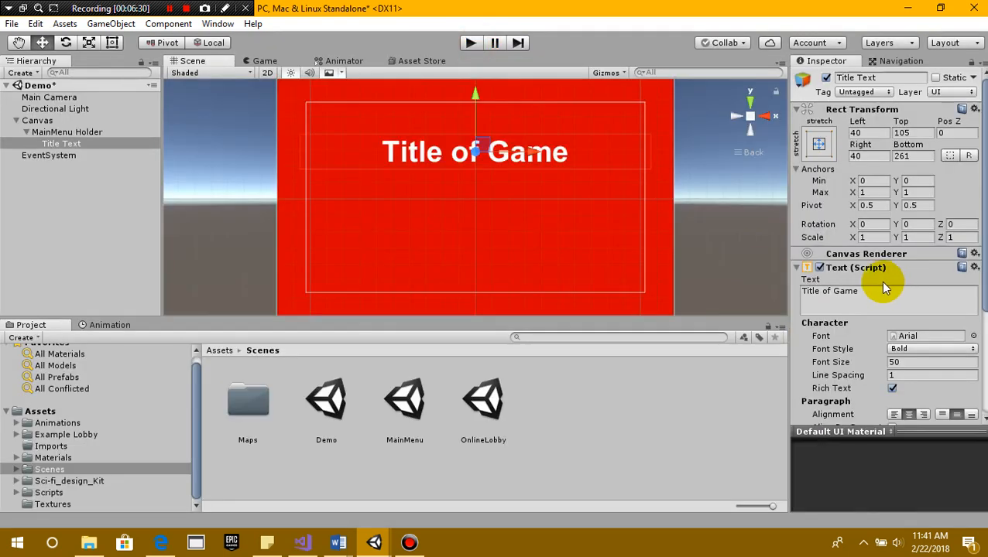
Step: Anchor Title Text to the middle center of its parent and set its Pos Y to 75
{"action": "left_click", "coordinate": [818, 143]}
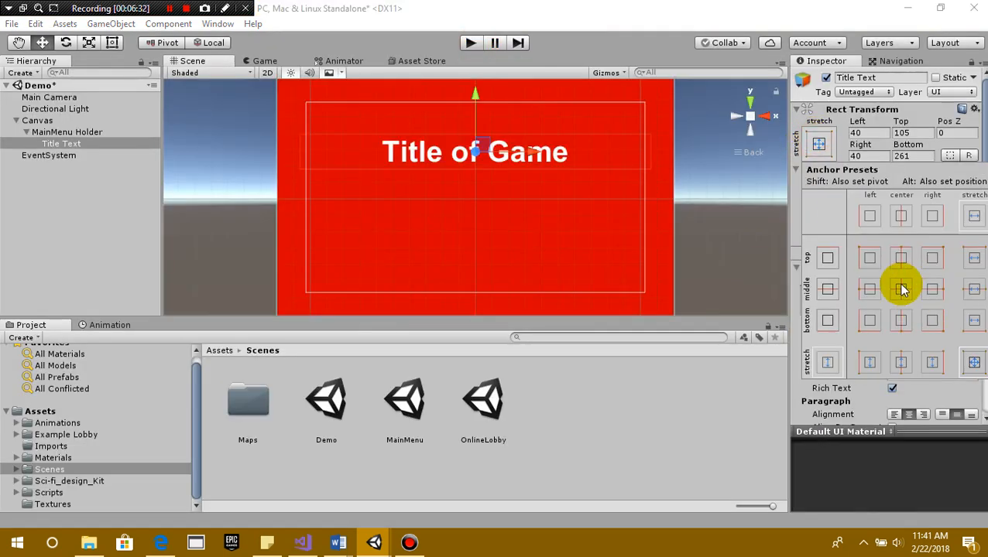
{"action": "left_click", "coordinate": [900, 290]}
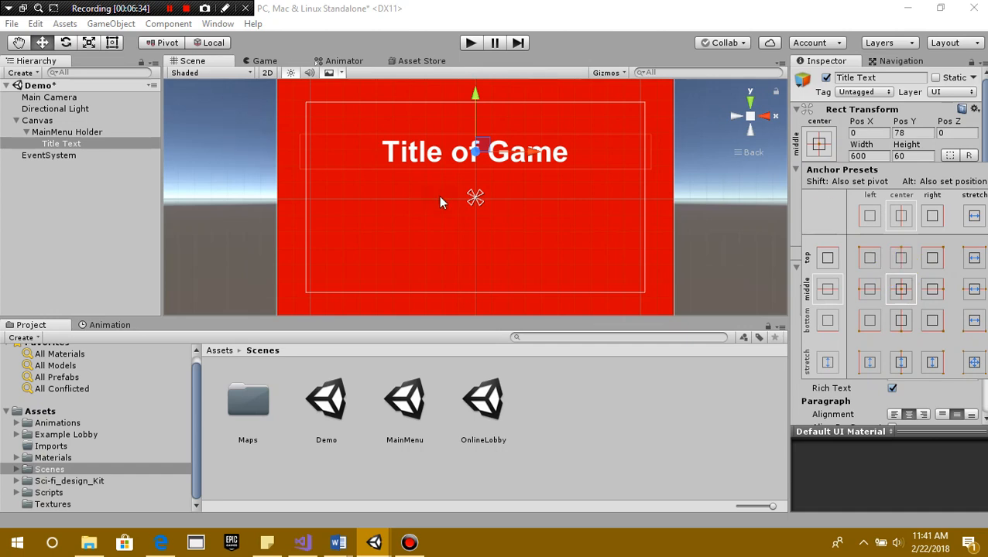
{"action": "left_click_drag", "start_coordinate": [902, 124], "coordinate": [901, 125]}
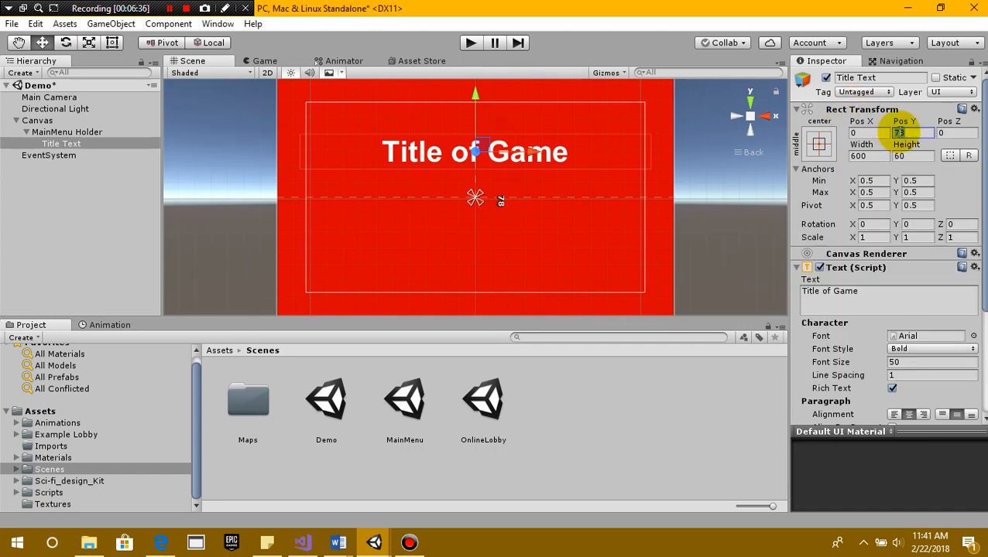
{"action": "type", "text": "75"}
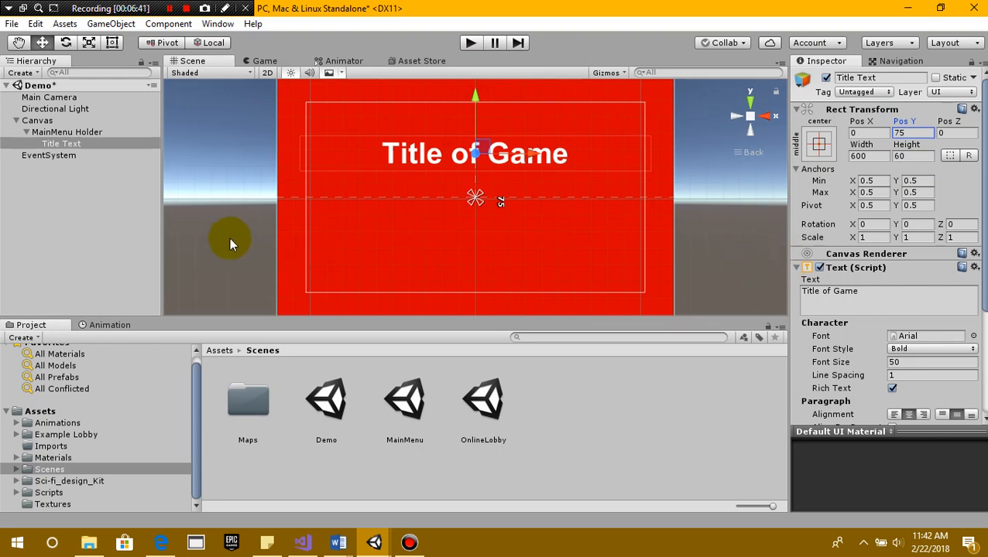
Step: Add a UI button under MainMenu Holder and set its Pos Y to -25
{"action": "right_click", "coordinate": [75, 133]}
{"action": "mouse_move", "coordinate": [137, 362]}
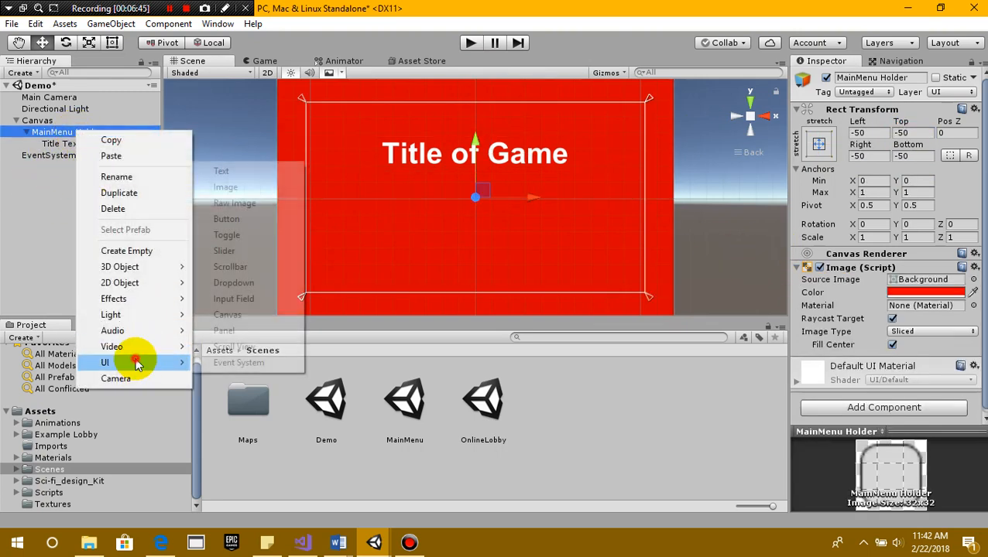
{"action": "left_click", "coordinate": [252, 220]}
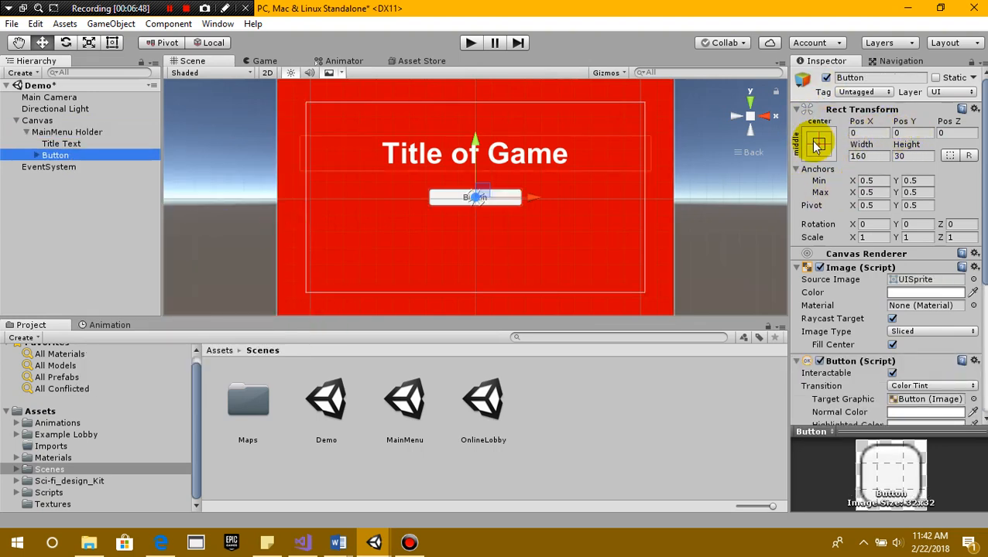
{"action": "left_click", "coordinate": [914, 133]}
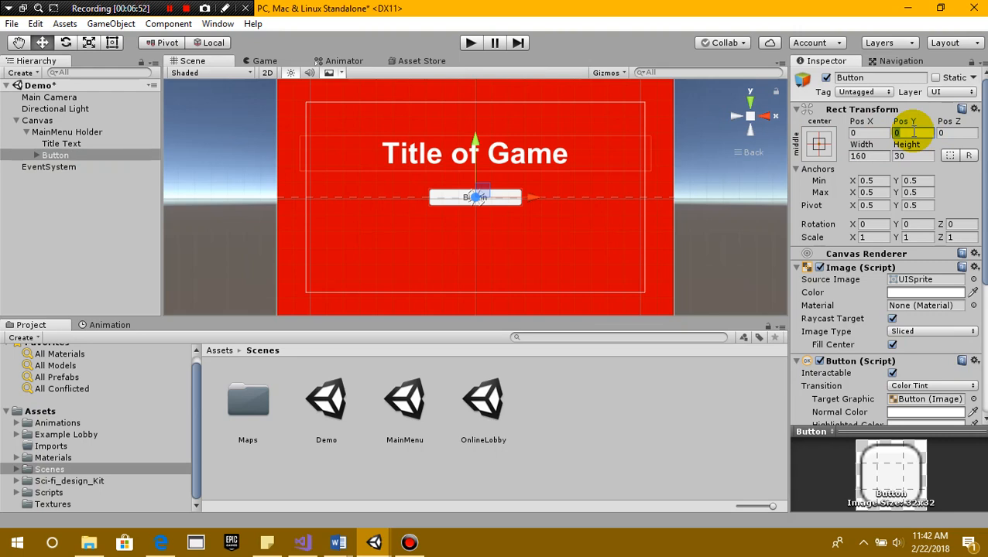
{"action": "type", "text": "25"}
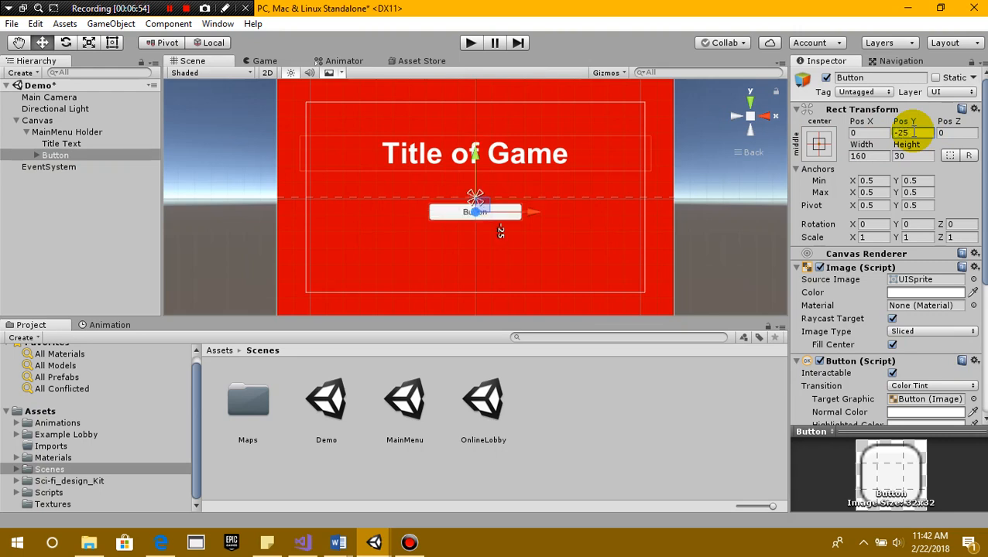
Step: Try several sprites as the button's source image, including RemoveSprite, RightMouseIcon, InputFieldBackground and Background, and settle on Knob
{"action": "left_click", "coordinate": [64, 155]}
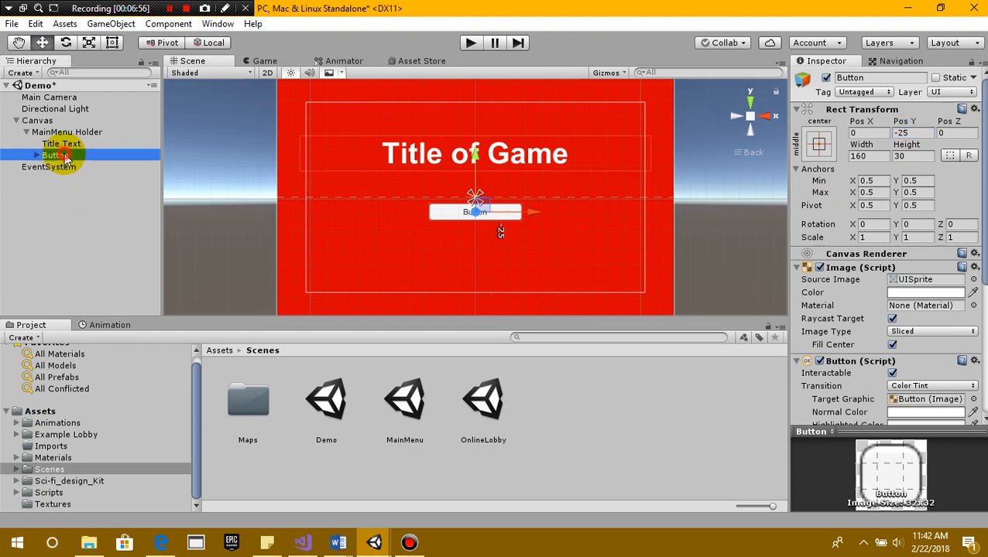
{"action": "left_click", "coordinate": [973, 280]}
{"action": "left_click", "coordinate": [179, 120]}
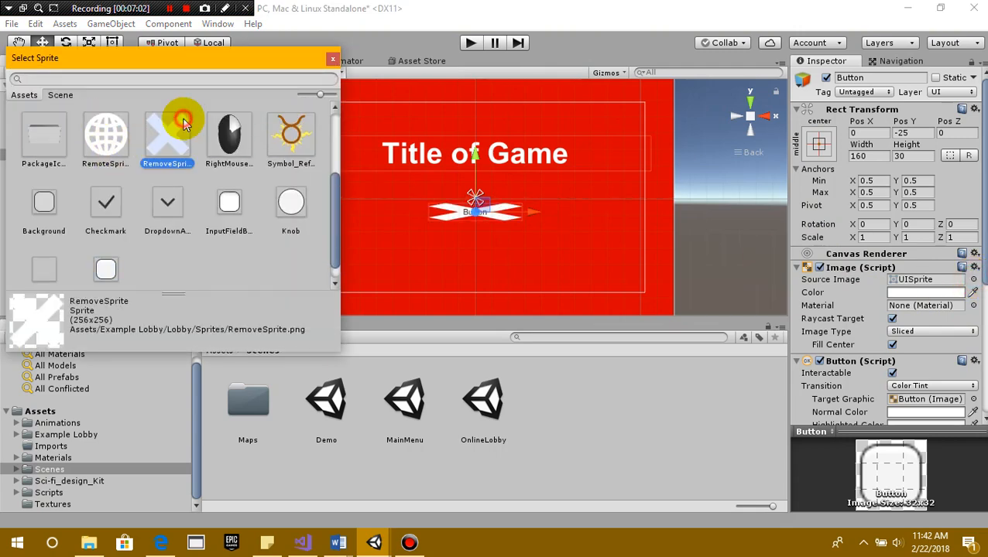
{"action": "left_click", "coordinate": [101, 130]}
{"action": "left_click", "coordinate": [229, 133]}
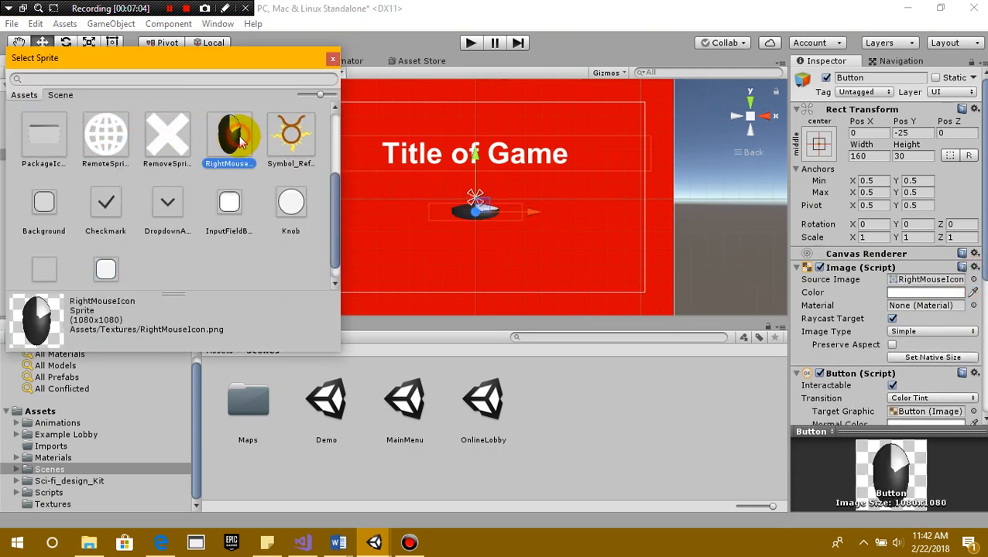
{"action": "left_click", "coordinate": [309, 140]}
{"action": "left_click", "coordinate": [288, 198]}
{"action": "left_click", "coordinate": [229, 204]}
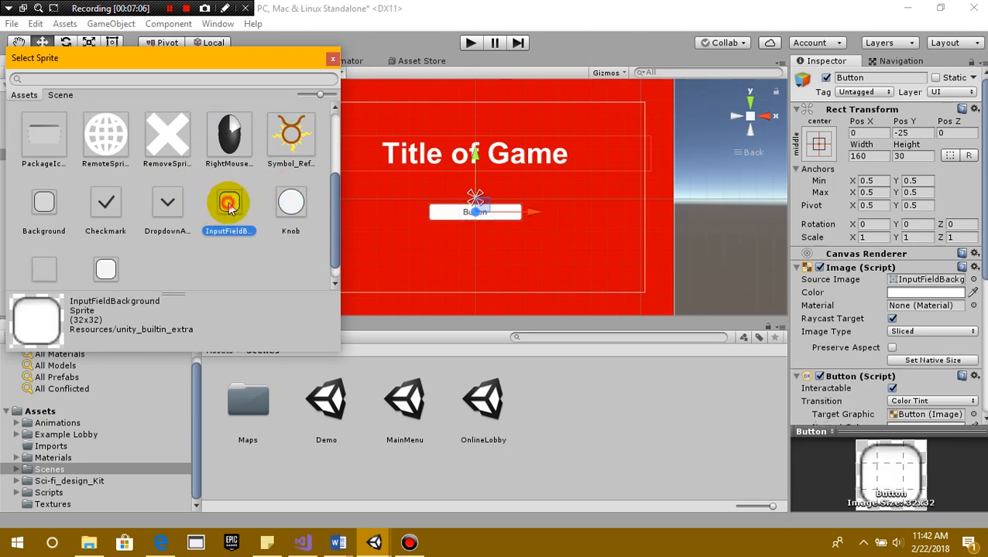
{"action": "left_click", "coordinate": [167, 203]}
{"action": "left_click", "coordinate": [105, 202]}
{"action": "left_click", "coordinate": [45, 202]}
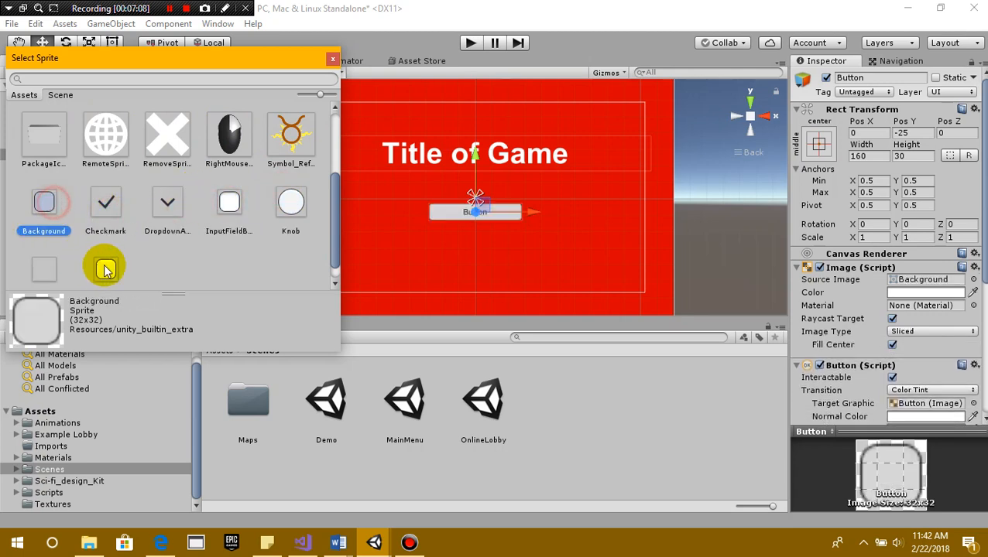
{"action": "left_click", "coordinate": [106, 268]}
{"action": "left_click", "coordinate": [44, 244]}
{"action": "left_click", "coordinate": [282, 182]}
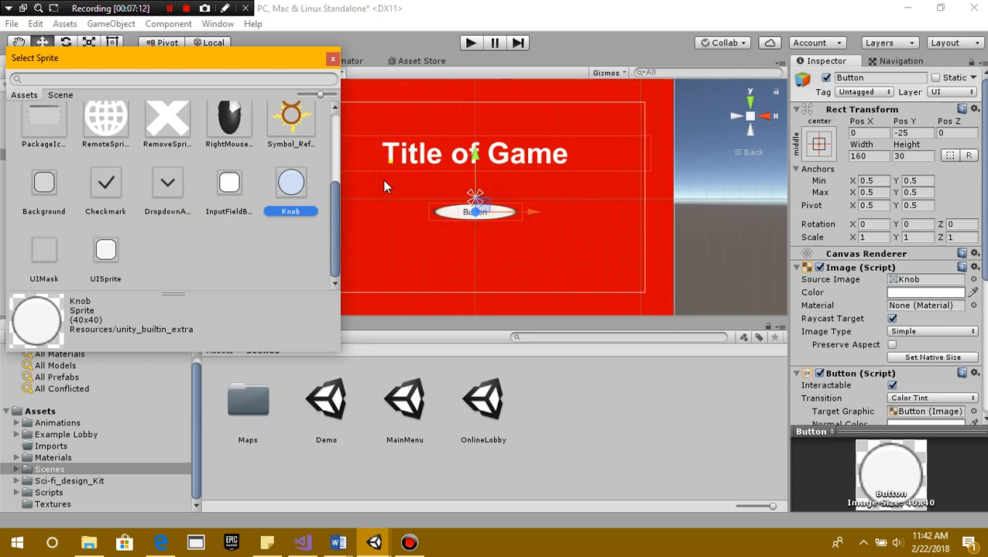
Step: Play the scene and test how the Knob-shaped button responds at its middle and outer edges
{"action": "left_click", "coordinate": [470, 42]}
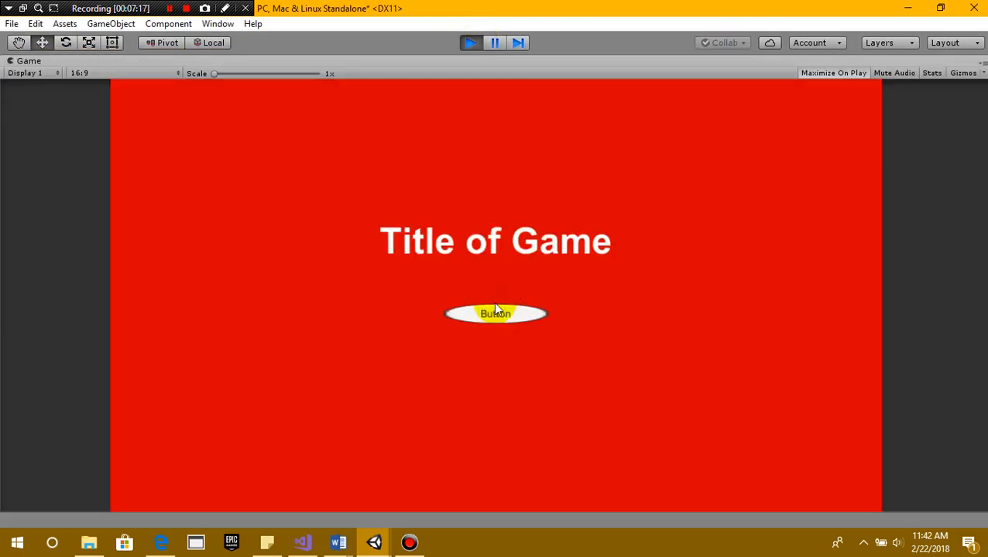
{"action": "left_click", "coordinate": [481, 315]}
{"action": "left_click", "coordinate": [478, 319]}
{"action": "left_click", "coordinate": [477, 320]}
{"action": "left_click", "coordinate": [446, 312]}
{"action": "left_click", "coordinate": [446, 312]}
{"action": "left_click", "coordinate": [548, 312]}
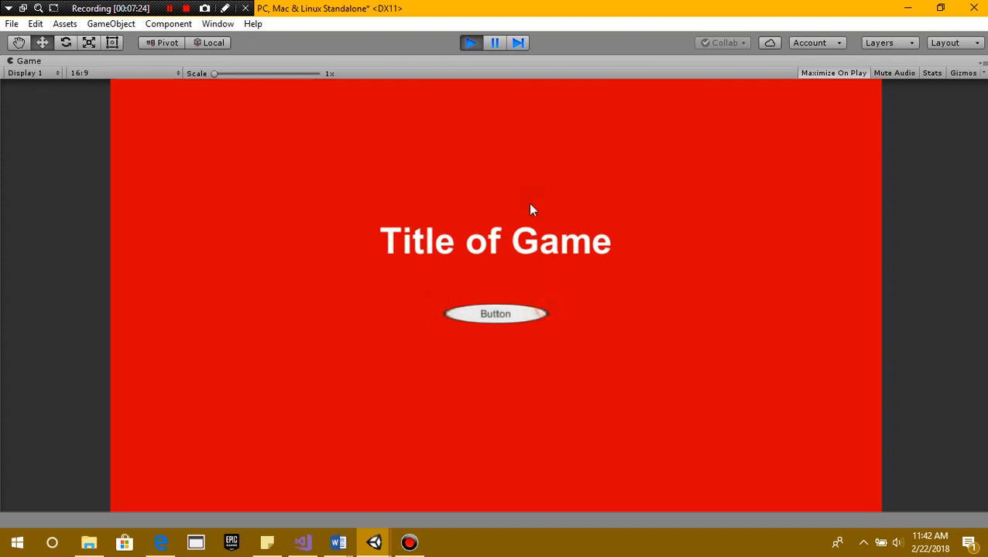
{"action": "left_click", "coordinate": [474, 50]}
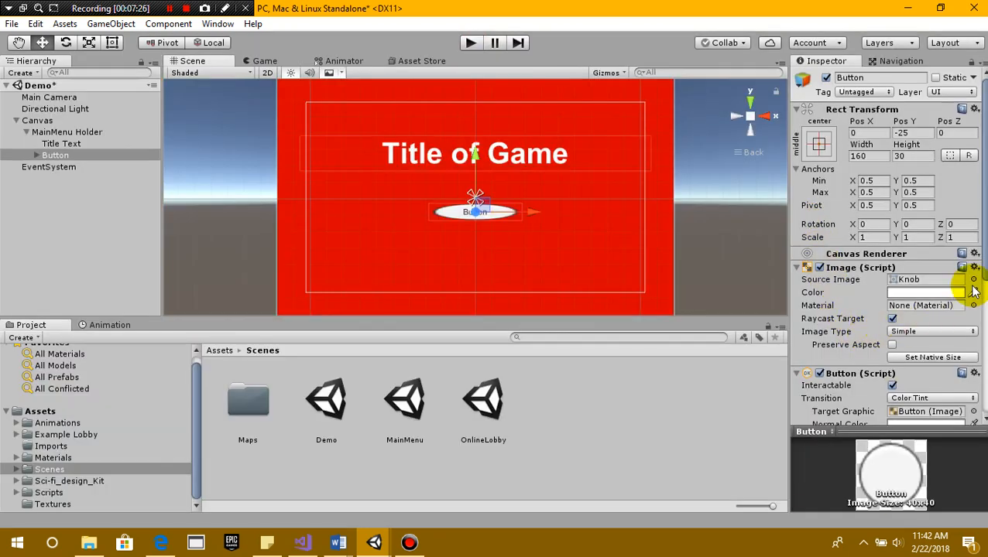
Step: Set the button's source image to the InputFieldBackground sprite
{"action": "left_click", "coordinate": [973, 280]}
{"action": "left_click", "coordinate": [227, 184]}
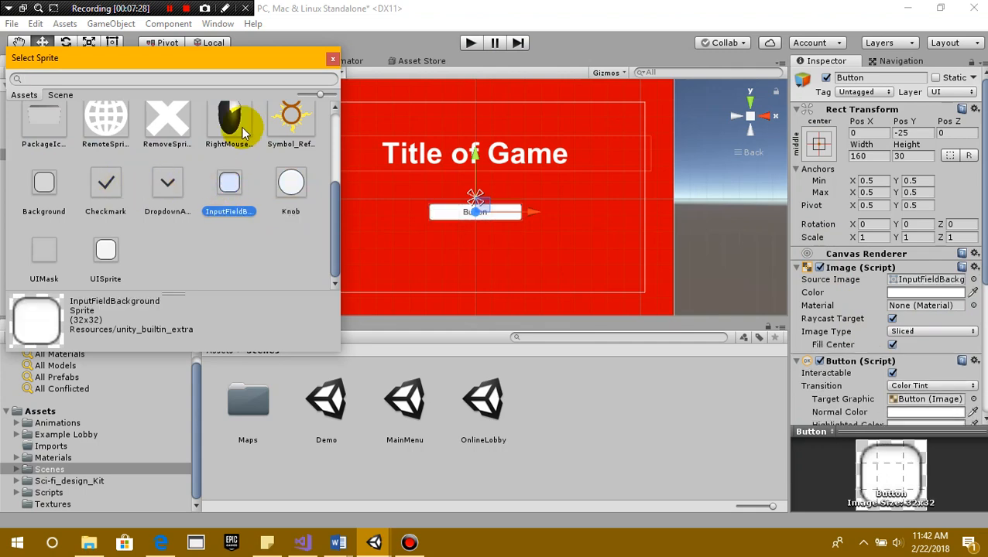
{"action": "left_click", "coordinate": [332, 59]}
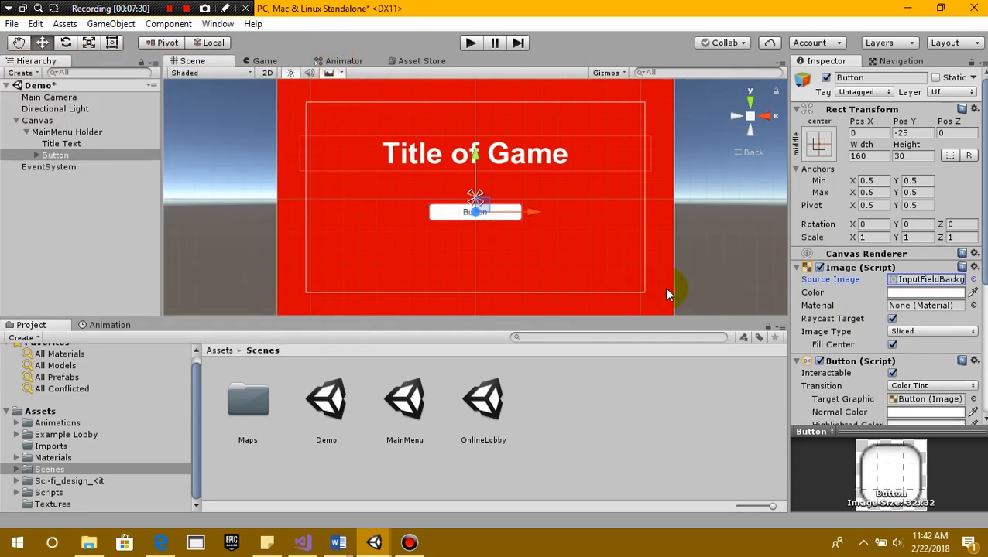
Step: Set the button's image color to light blue, hex 00C0FFFF
{"action": "left_click", "coordinate": [929, 294]}
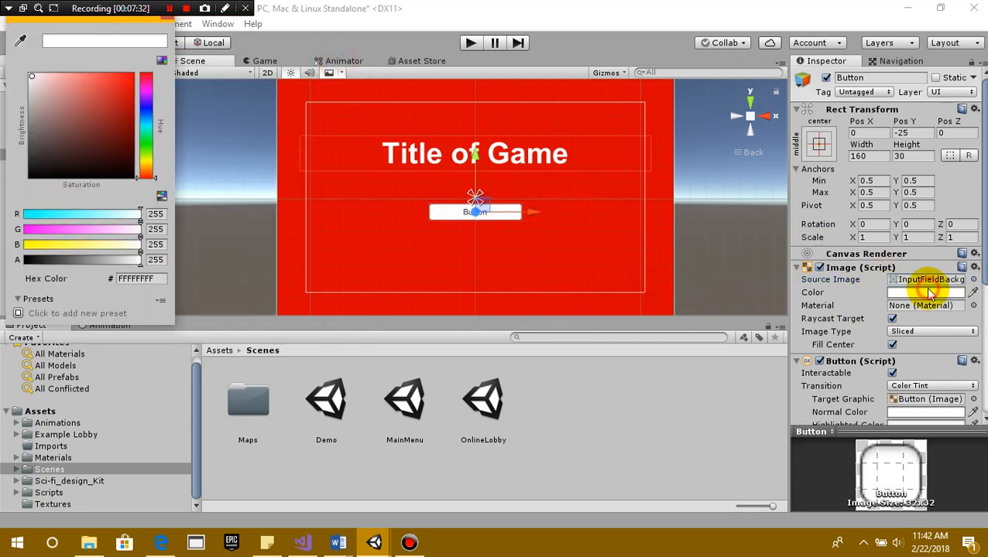
{"action": "mouse_move", "coordinate": [31, 101]}
{"action": "left_mouse_down"}
{"action": "mouse_move", "coordinate": [90, 93]}
{"action": "mouse_move", "coordinate": [127, 69]}
{"action": "mouse_move", "coordinate": [109, 153]}
{"action": "mouse_move", "coordinate": [31, 133]}
{"action": "mouse_move", "coordinate": [20, 114]}
{"action": "left_mouse_up"}
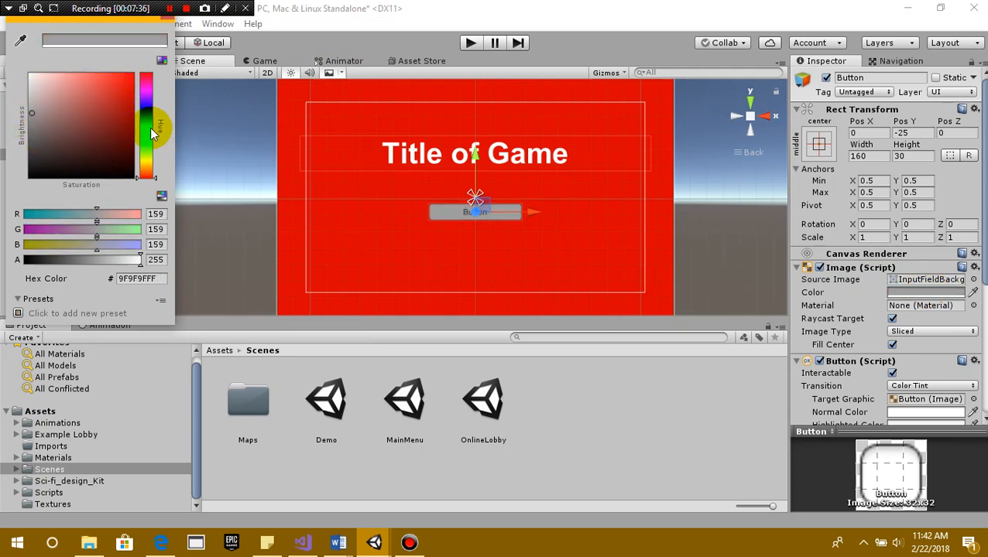
{"action": "left_click_drag", "start_coordinate": [153, 133], "coordinate": [148, 154]}
{"action": "mouse_move", "coordinate": [110, 101]}
{"action": "left_mouse_down"}
{"action": "mouse_move", "coordinate": [104, 75]}
{"action": "mouse_move", "coordinate": [130, 75]}
{"action": "left_mouse_up"}
{"action": "left_click_drag", "start_coordinate": [152, 121], "coordinate": [149, 128]}
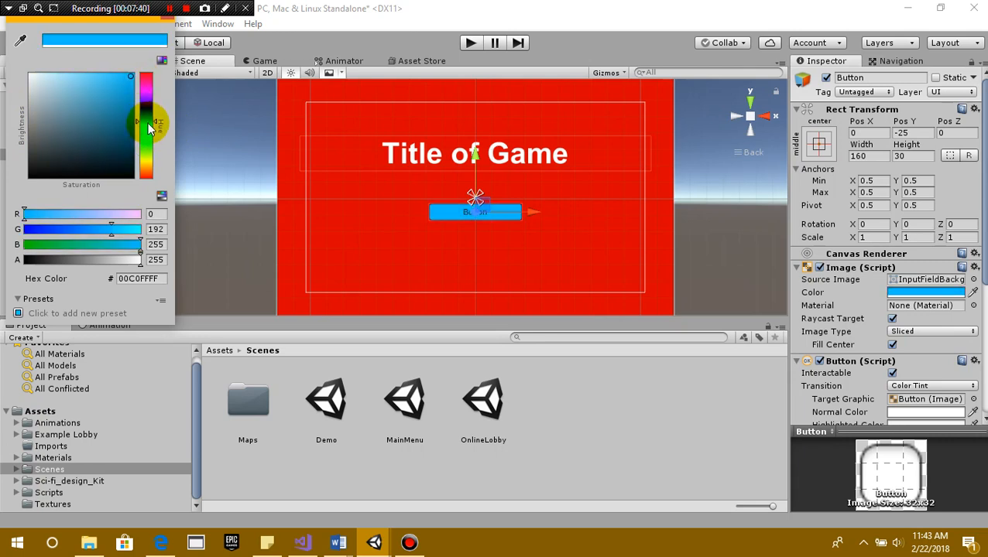
{"action": "left_click", "coordinate": [366, 9]}
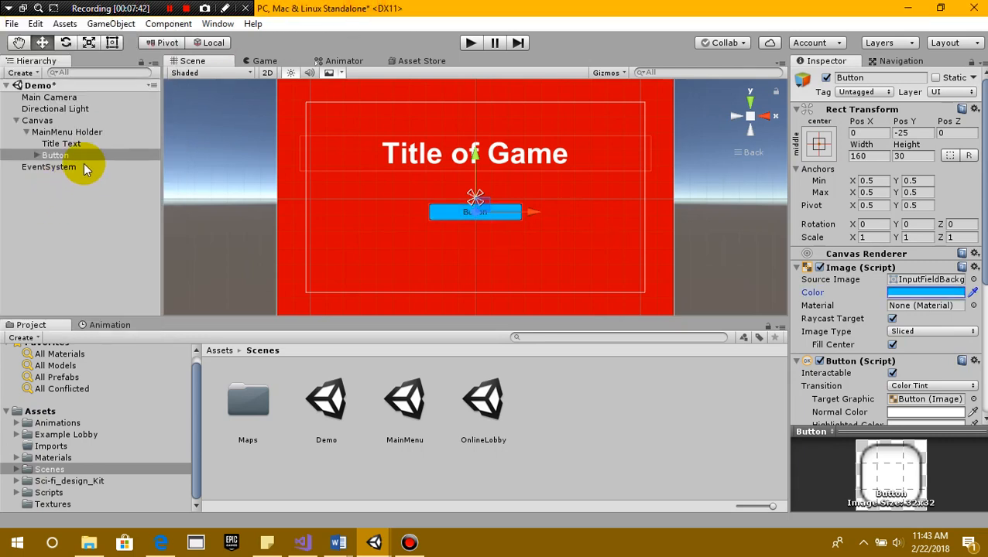
Step: Expand the button to show its child text and rename the button Start Button
{"action": "left_click", "coordinate": [37, 156]}
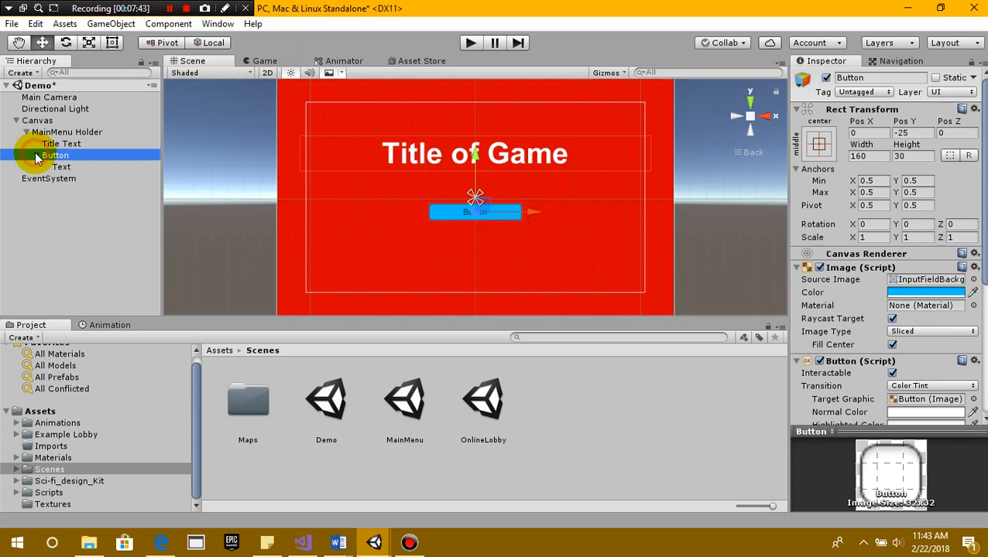
{"action": "left_click", "coordinate": [908, 77]}
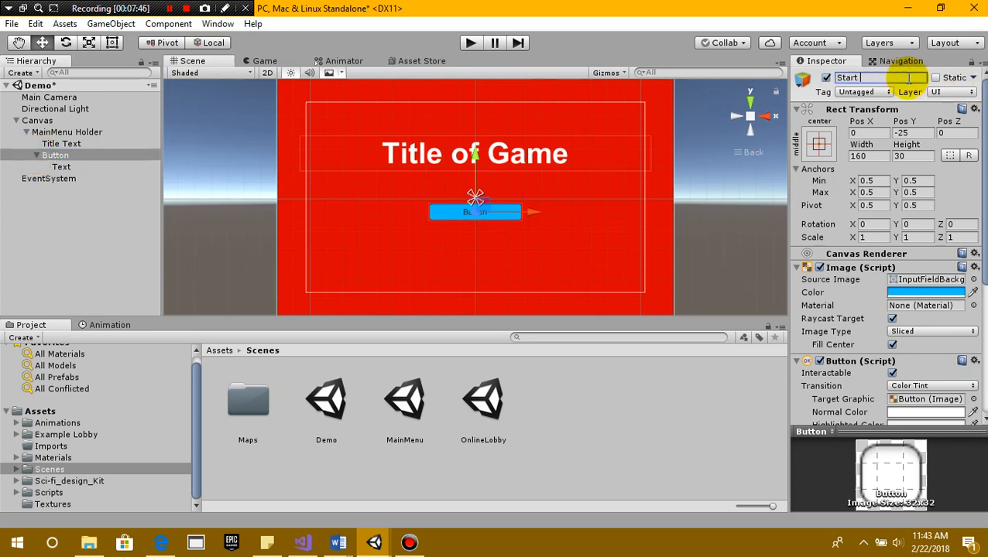
{"action": "type", "text": "Start Button"}
{"action": "key", "text": "Return"}
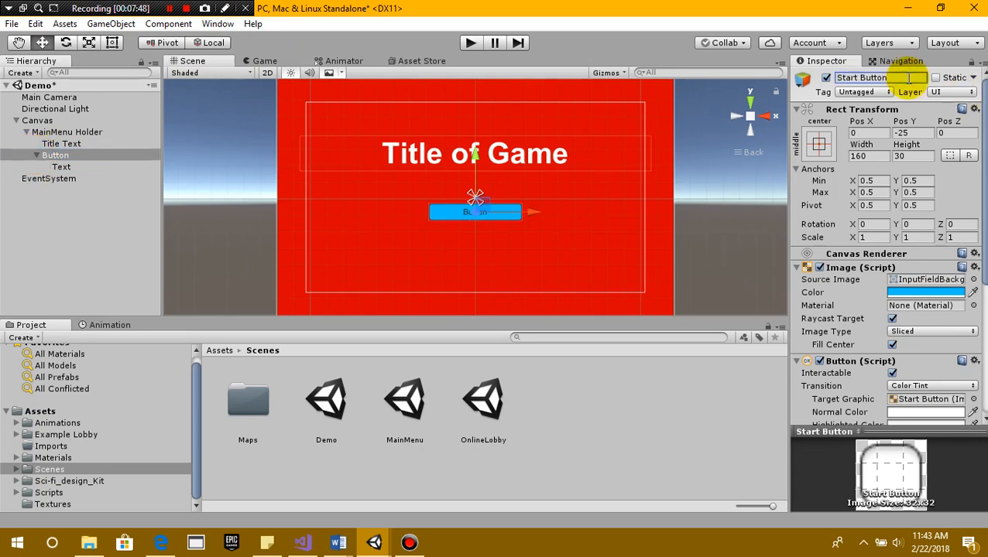
Step: Change the text of Start Button's child label to Start
{"action": "left_click", "coordinate": [51, 169]}
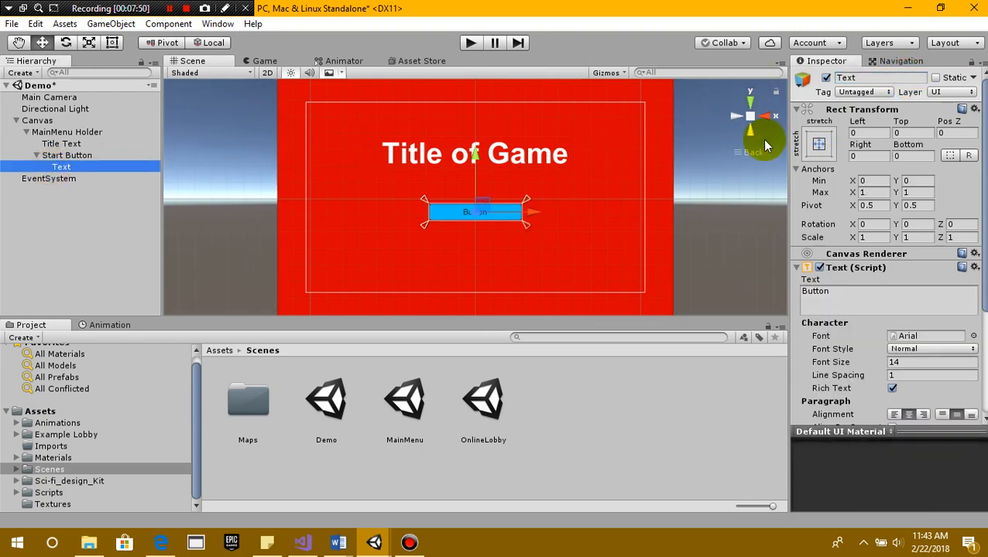
{"action": "left_click", "coordinate": [66, 143]}
{"action": "left_click", "coordinate": [72, 169]}
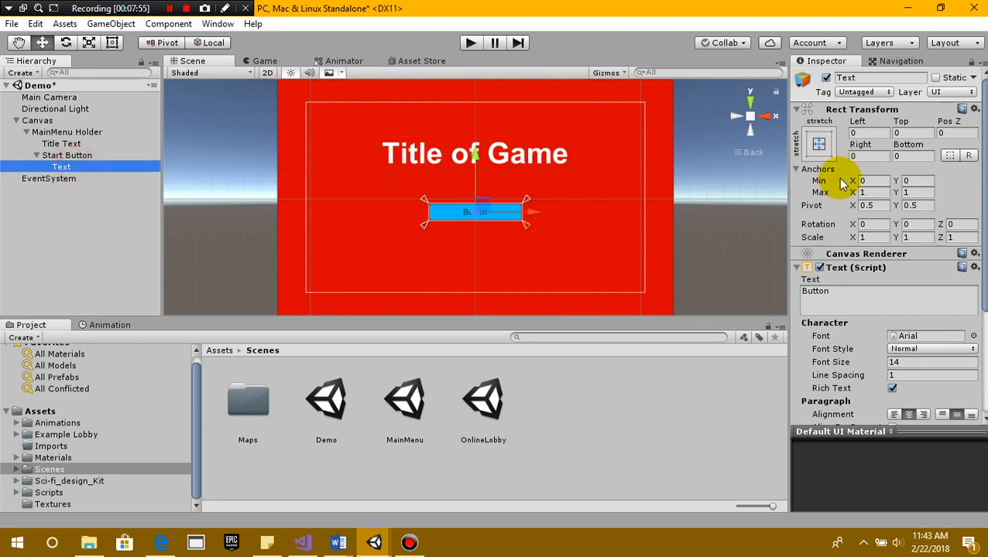
{"action": "left_click", "coordinate": [852, 297]}
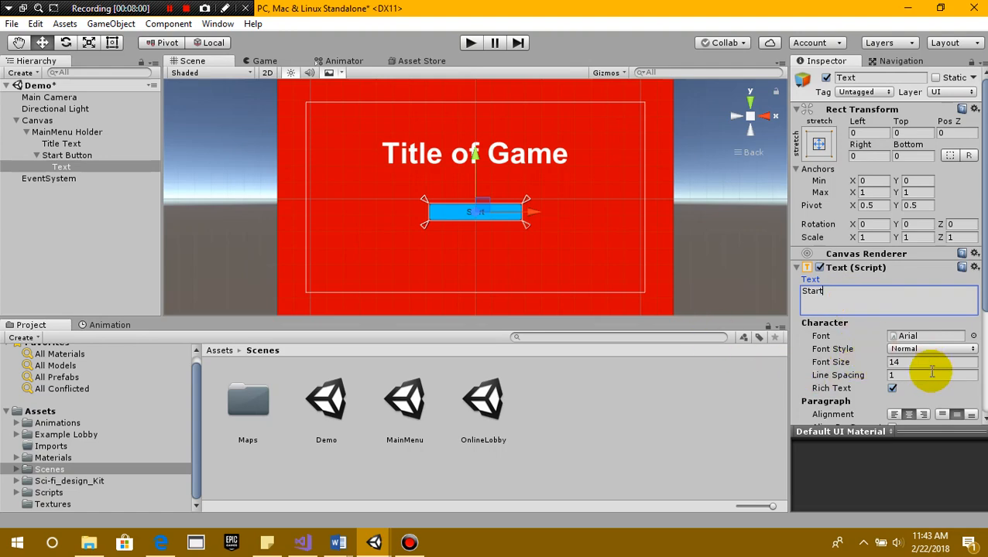
Step: Set the Start label's text color to pure red, hex FF0000FF
{"action": "scroll", "coordinate": [929, 370], "scroll_direction": "down", "scroll_amount": 1}
{"action": "scroll", "coordinate": [927, 374], "scroll_direction": "down", "scroll_amount": 2}
{"action": "left_click", "coordinate": [902, 346]}
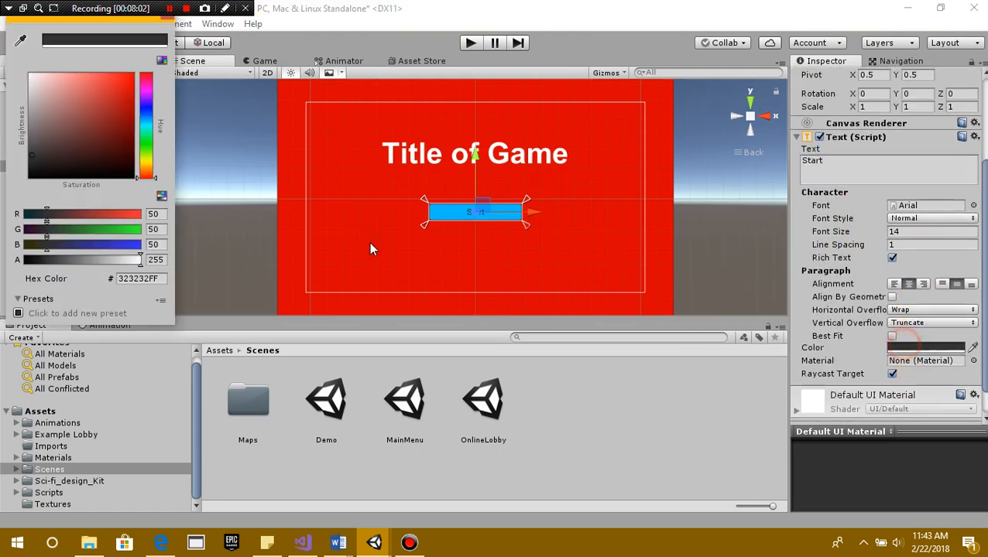
{"action": "left_click_drag", "start_coordinate": [42, 94], "coordinate": [164, 59]}
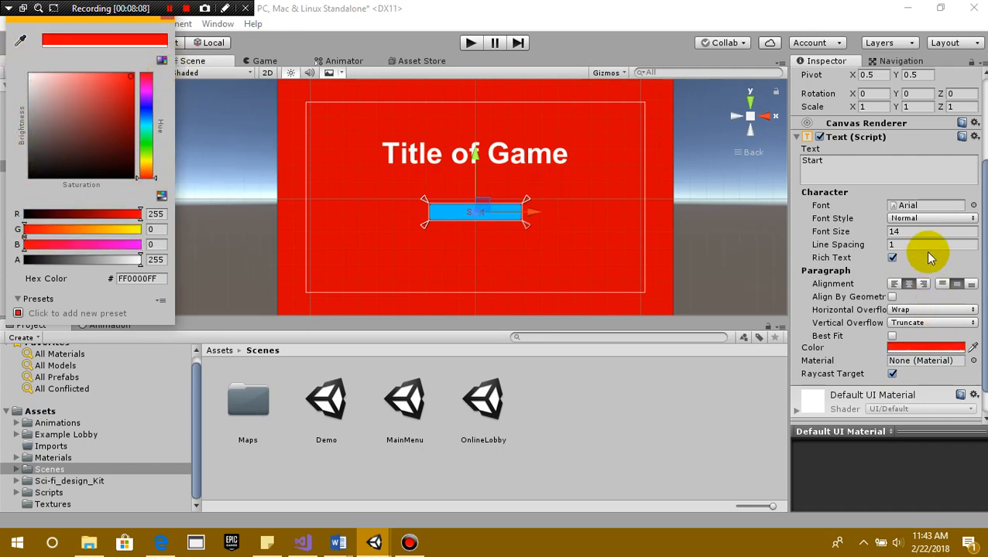
Step: Set the font style of Start Button's label to Bold And Italic
{"action": "left_click", "coordinate": [917, 219]}
{"action": "left_click", "coordinate": [905, 245]}
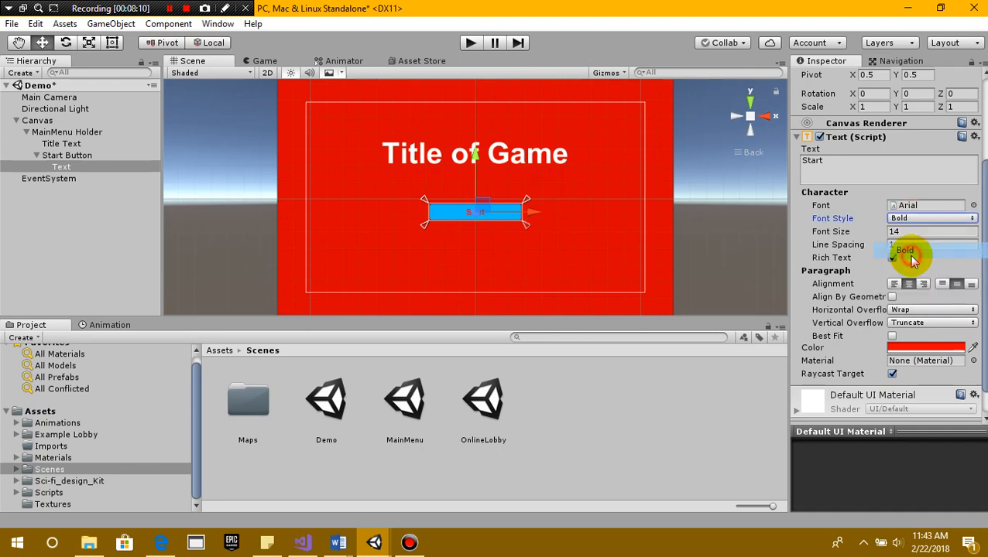
{"action": "scroll", "coordinate": [921, 283], "scroll_direction": "up", "scroll_amount": 2}
{"action": "left_click", "coordinate": [910, 266]}
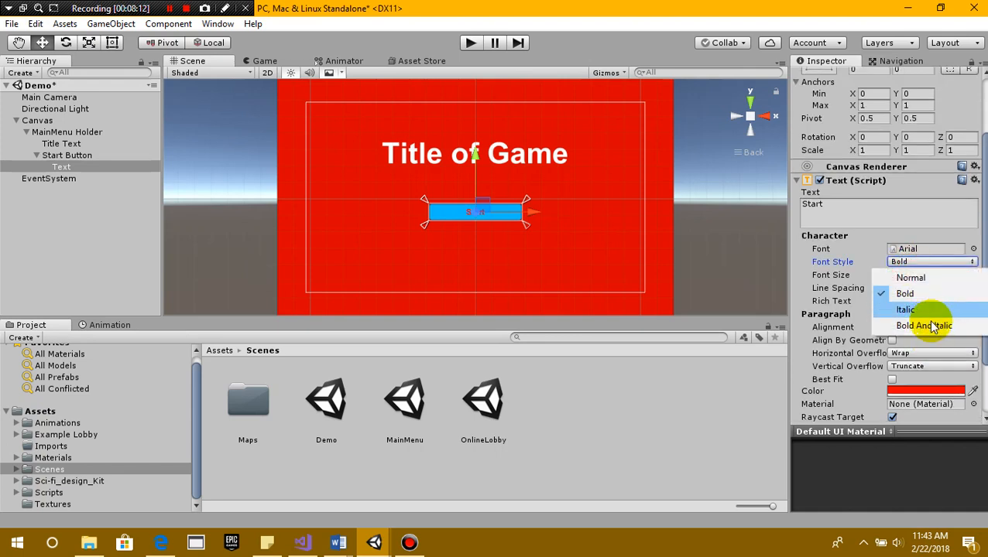
{"action": "left_click", "coordinate": [932, 323]}
Step: Set the font size of Start Button's label to 25
{"action": "scroll", "coordinate": [896, 283], "scroll_direction": "up", "scroll_amount": 3}
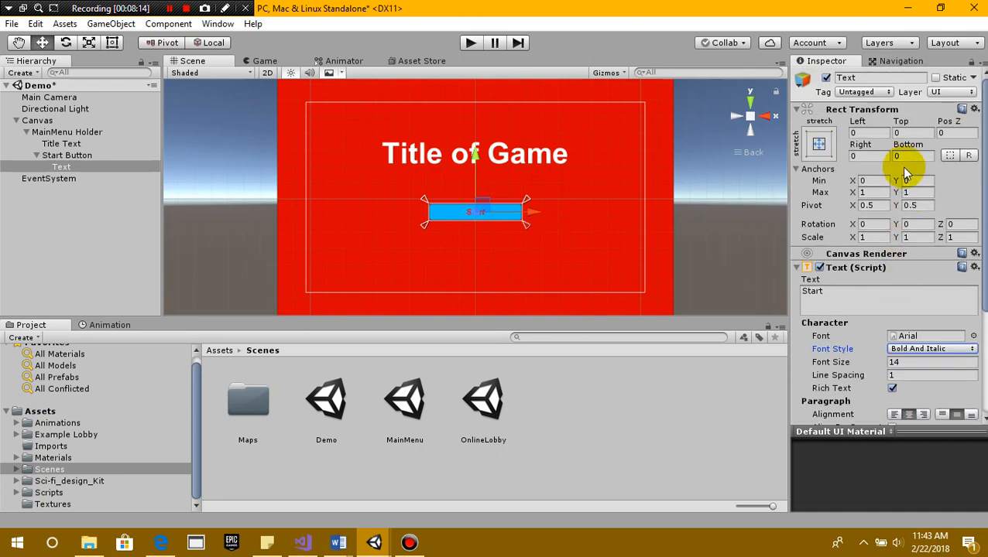
{"action": "scroll", "coordinate": [925, 279], "scroll_direction": "down", "scroll_amount": 2}
{"action": "left_click", "coordinate": [902, 319]}
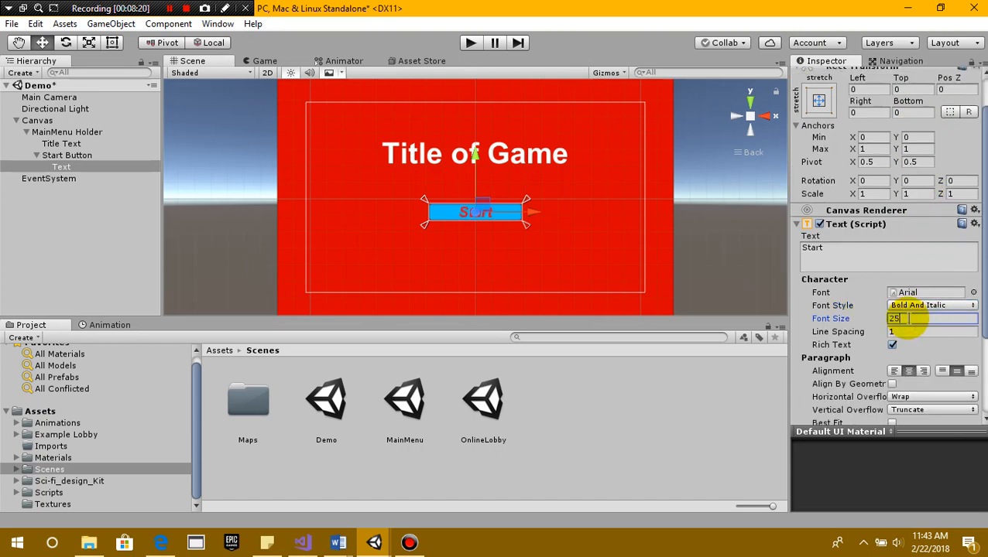
Step: Run the scene in play mode to check the styled Start button, and stop it again
{"action": "scroll", "coordinate": [459, 291], "scroll_direction": "up", "scroll_amount": 4}
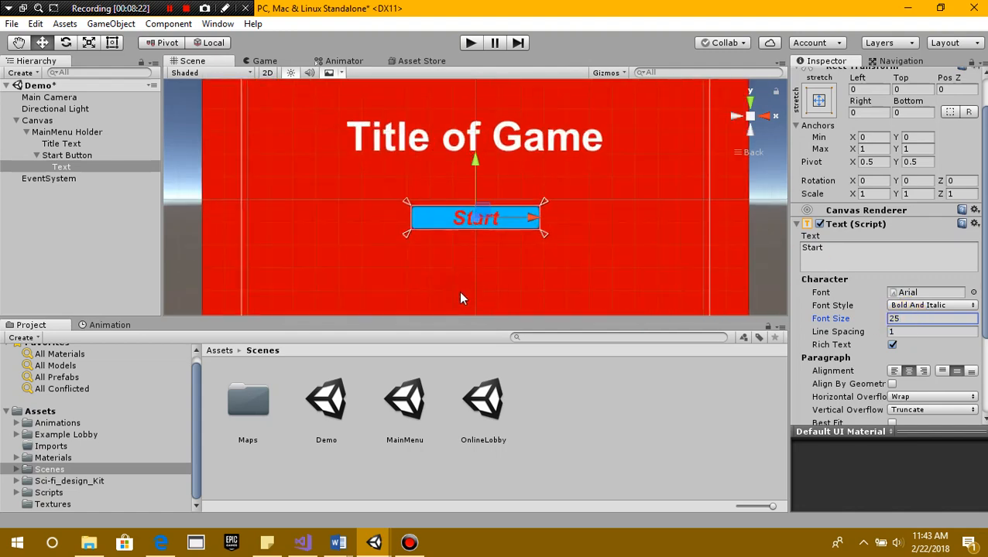
{"action": "scroll", "coordinate": [463, 277], "scroll_direction": "down", "scroll_amount": 3}
{"action": "scroll", "coordinate": [468, 275], "scroll_direction": "down", "scroll_amount": 2}
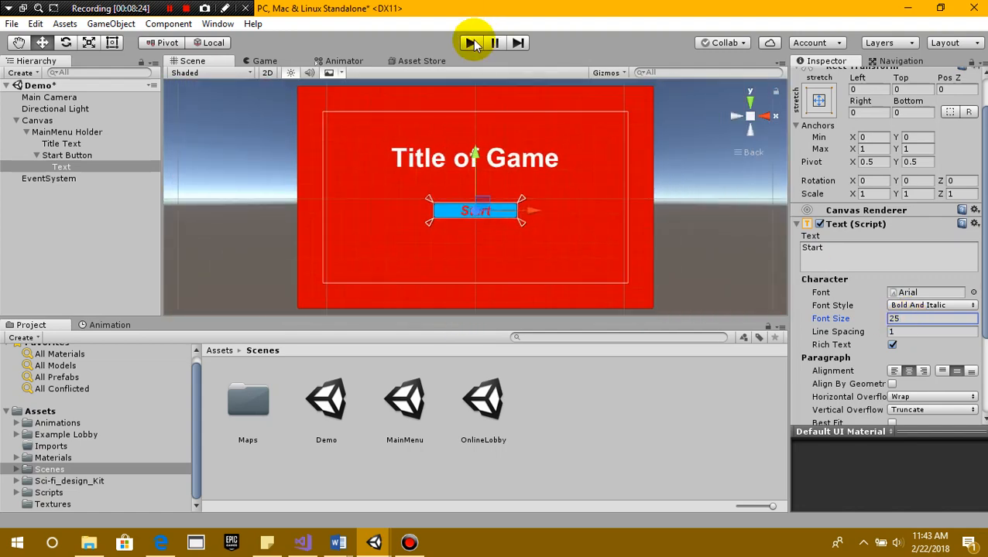
{"action": "left_click", "coordinate": [470, 43]}
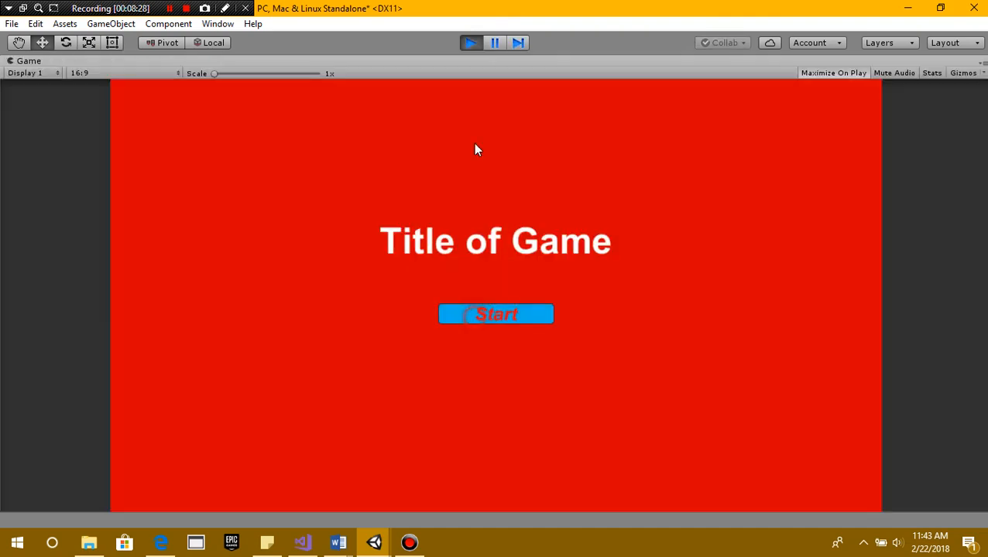
{"action": "left_click", "coordinate": [473, 45]}
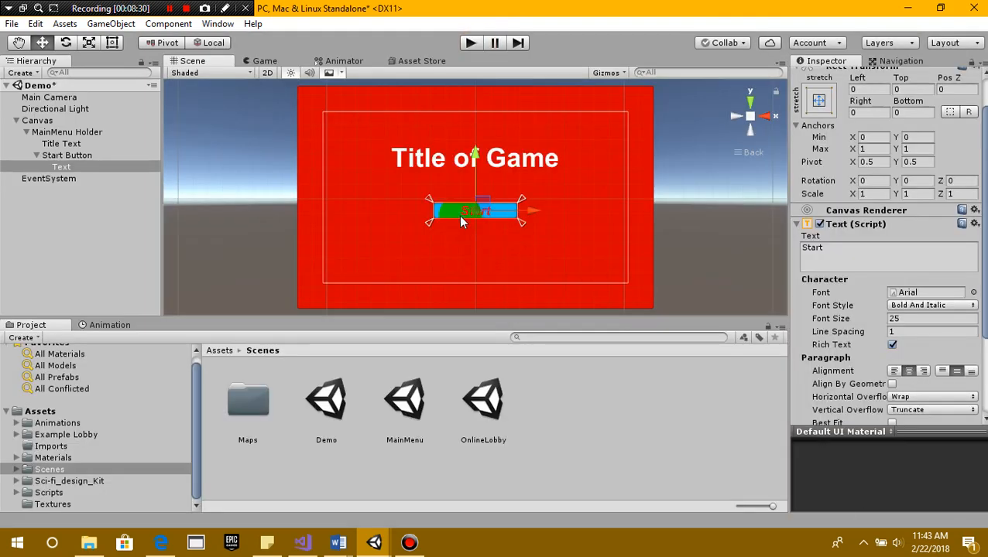
Step: Try anchoring Start Button to the bottom center and preview the menu in play mode
{"action": "left_click", "coordinate": [35, 156]}
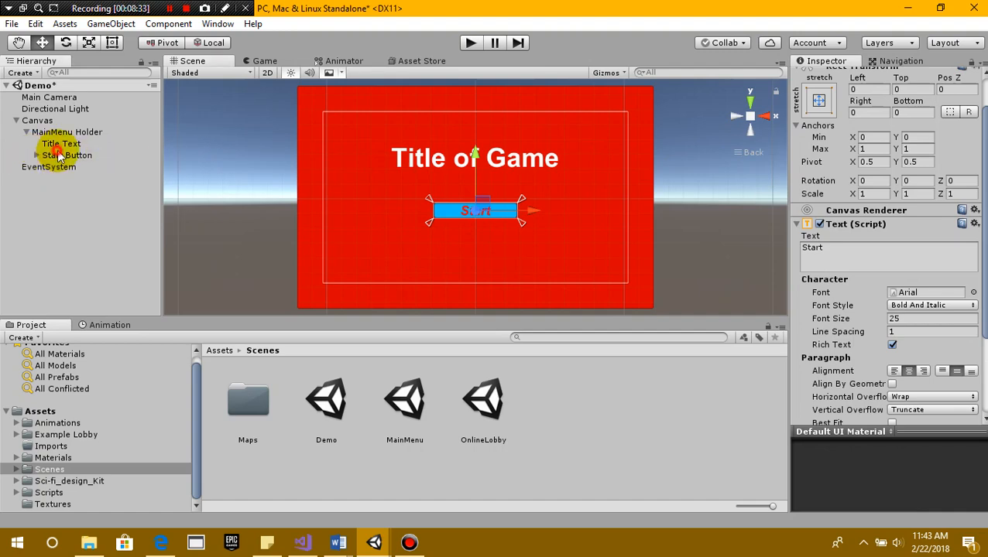
{"action": "left_click", "coordinate": [67, 155]}
{"action": "left_click", "coordinate": [818, 100]}
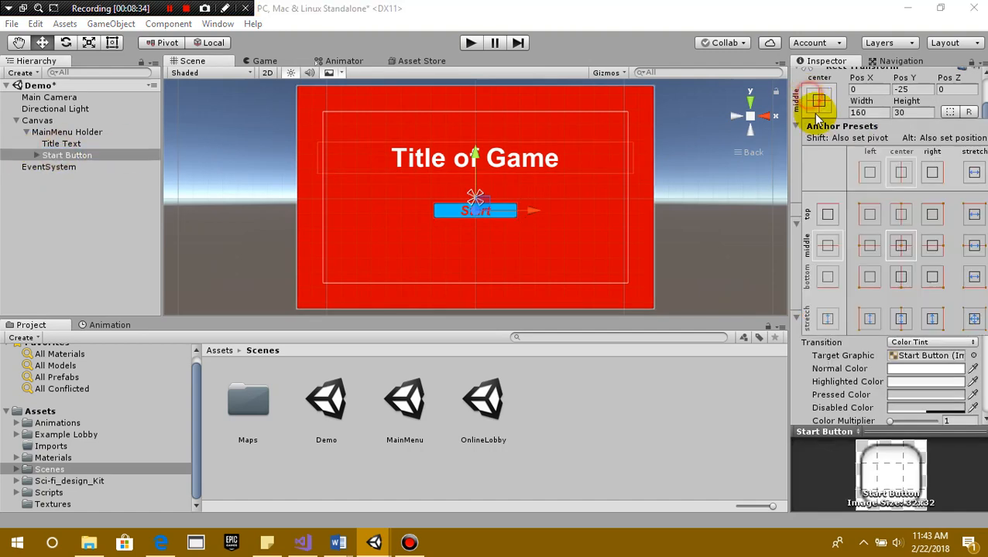
{"action": "left_click", "coordinate": [900, 277]}
{"action": "left_click", "coordinate": [468, 43]}
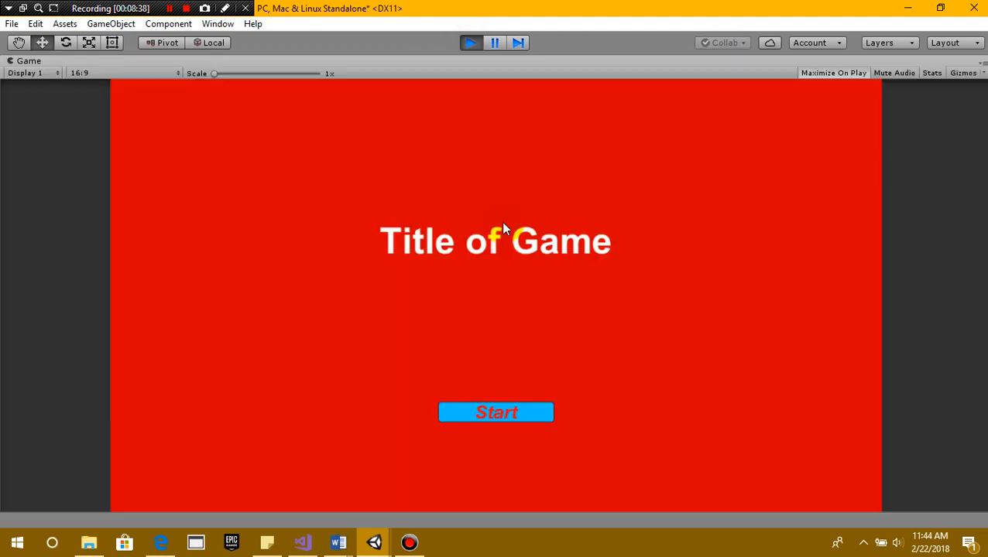
{"action": "left_click", "coordinate": [471, 43]}
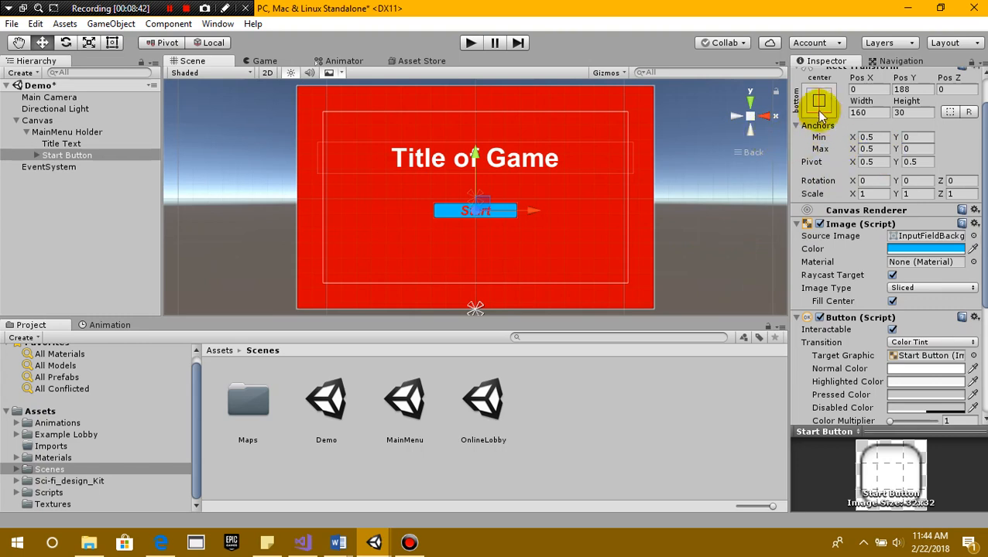
Step: Anchor Start Button to the middle center and set its Pos Y to -50
{"action": "left_click", "coordinate": [819, 107]}
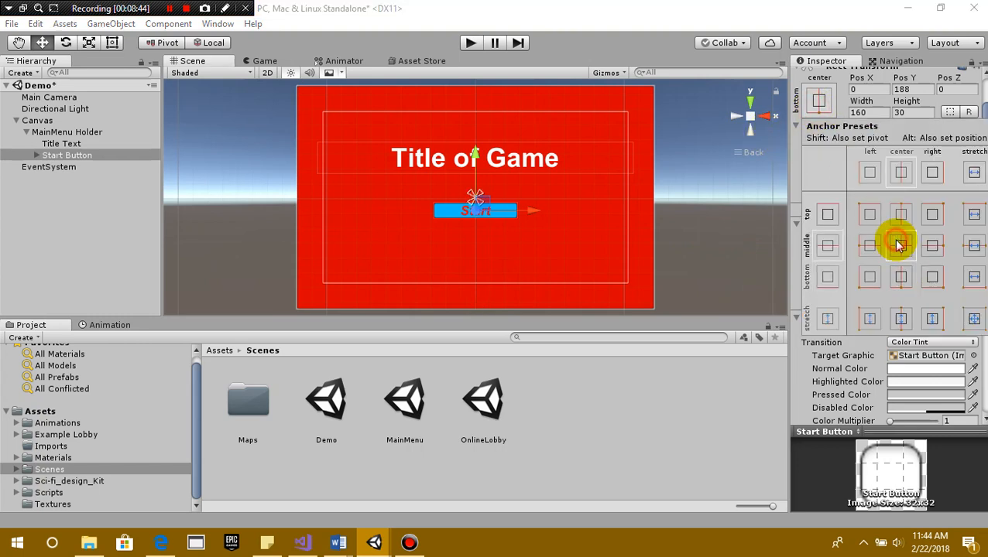
{"action": "left_click", "coordinate": [916, 89]}
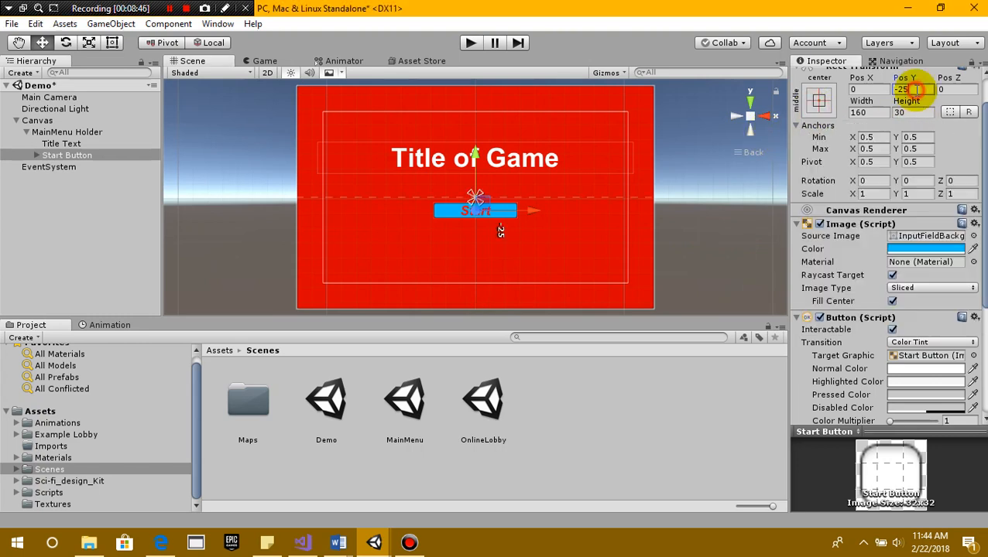
{"action": "type", "text": "-50"}
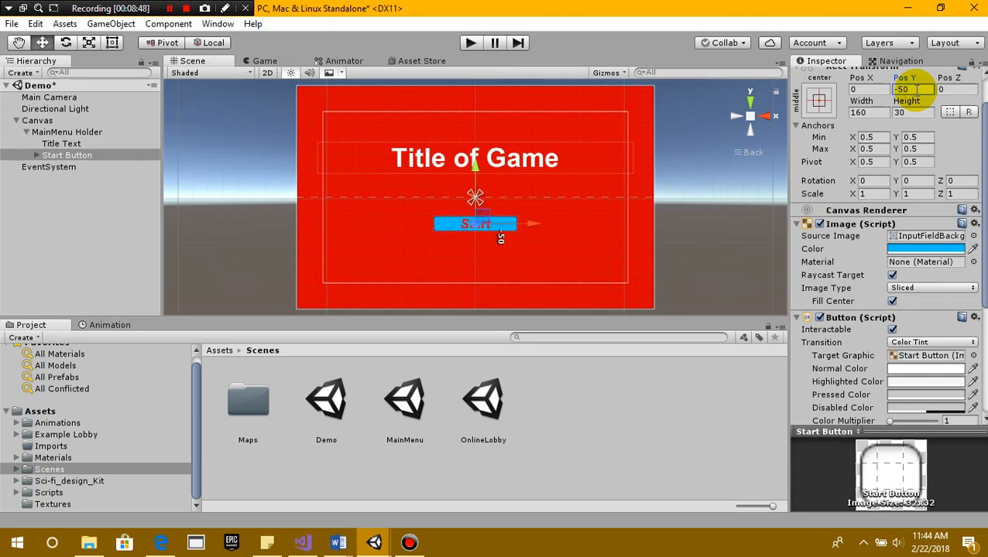
Step: Duplicate Start Button and place the copy below the original with Pos Y set to -100
{"action": "left_click", "coordinate": [55, 156]}
{"action": "key", "text": "ctrl+d"}
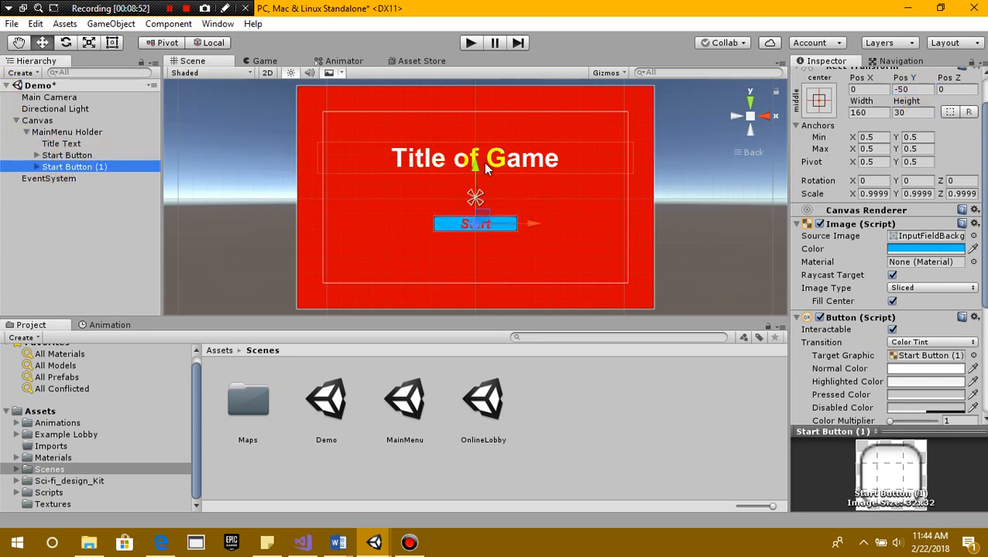
{"action": "left_click_drag", "start_coordinate": [475, 170], "coordinate": [474, 191]}
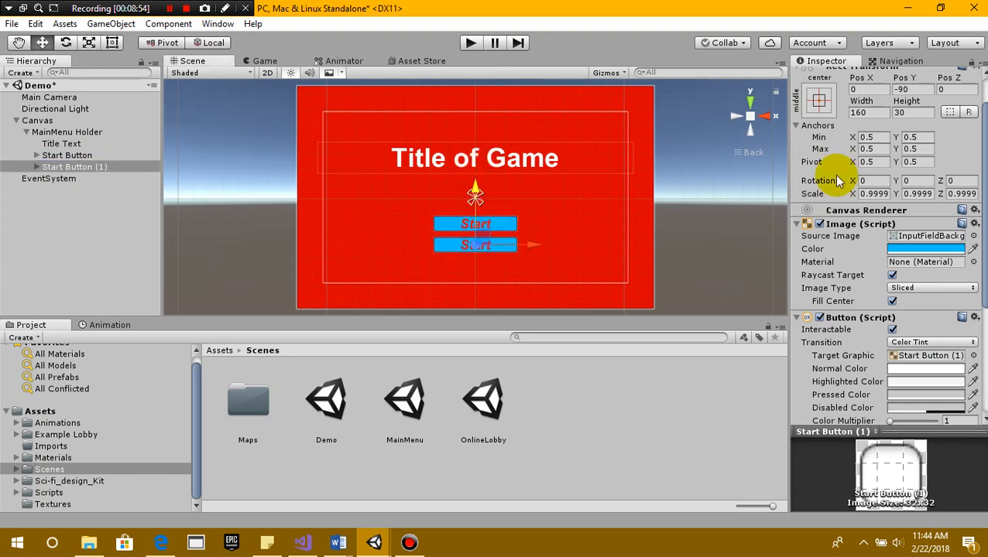
{"action": "left_click", "coordinate": [926, 91]}
{"action": "type", "text": "-100"}
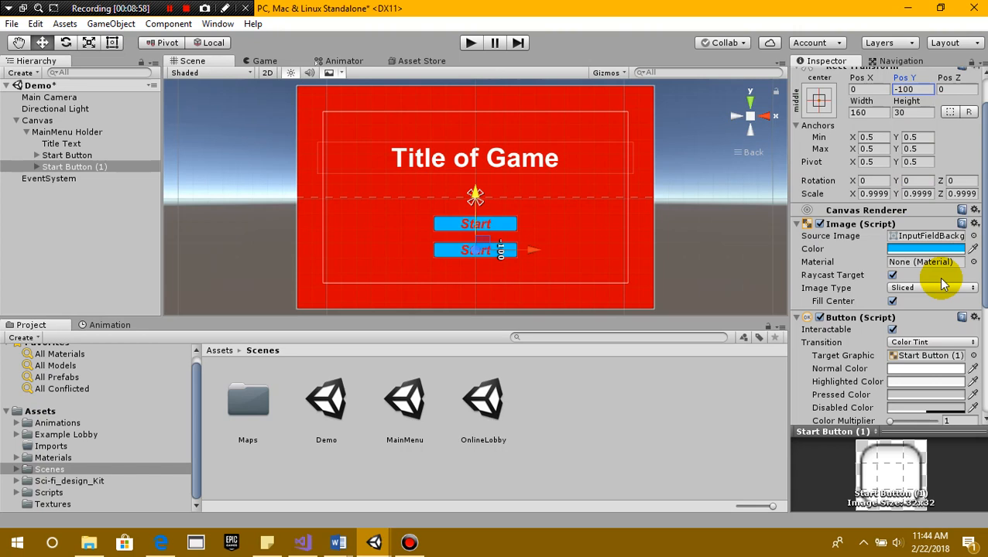
Step: Rename the duplicated button Exit Button
{"action": "scroll", "coordinate": [943, 285], "scroll_direction": "up", "scroll_amount": 2}
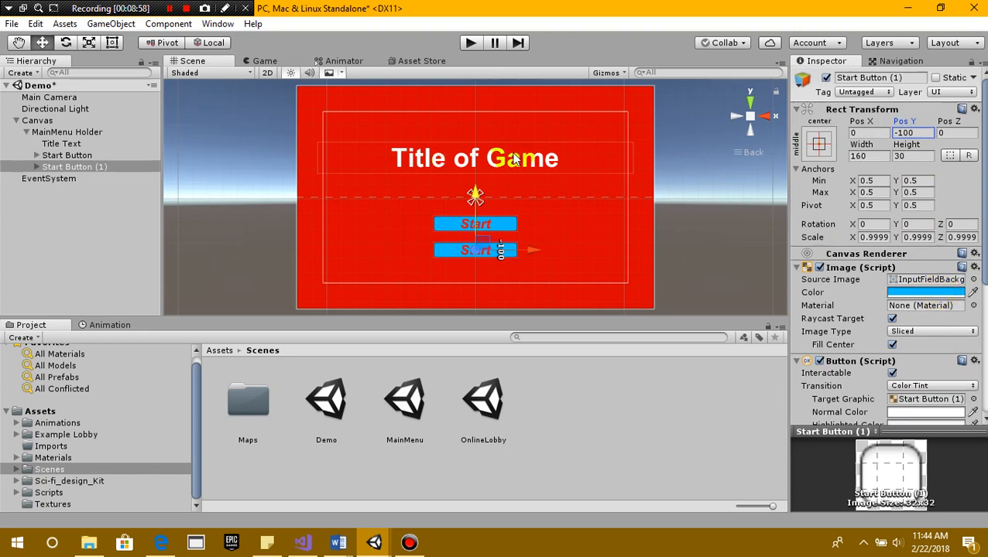
{"action": "left_click", "coordinate": [857, 80]}
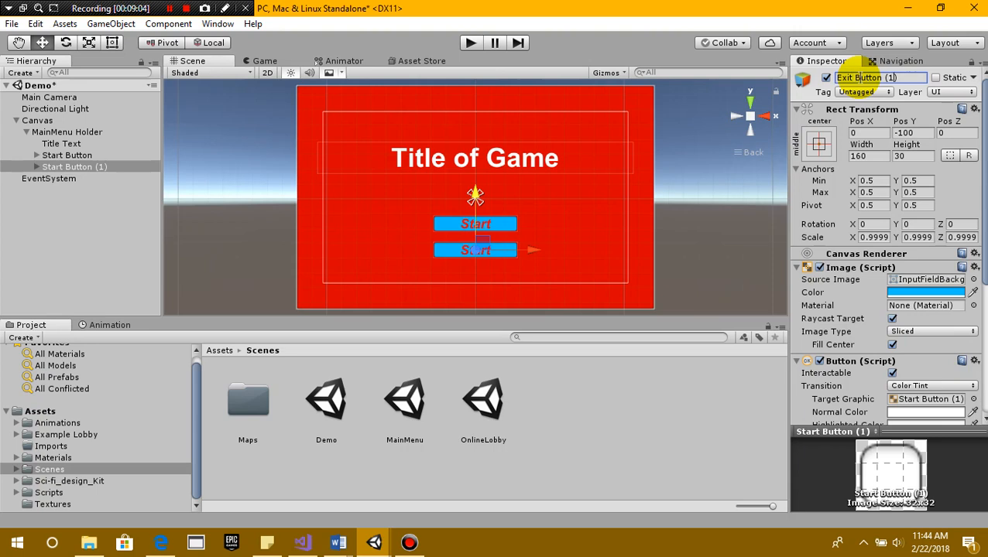
{"action": "type", "text": "Exit Button"}
{"action": "key", "text": "Return"}
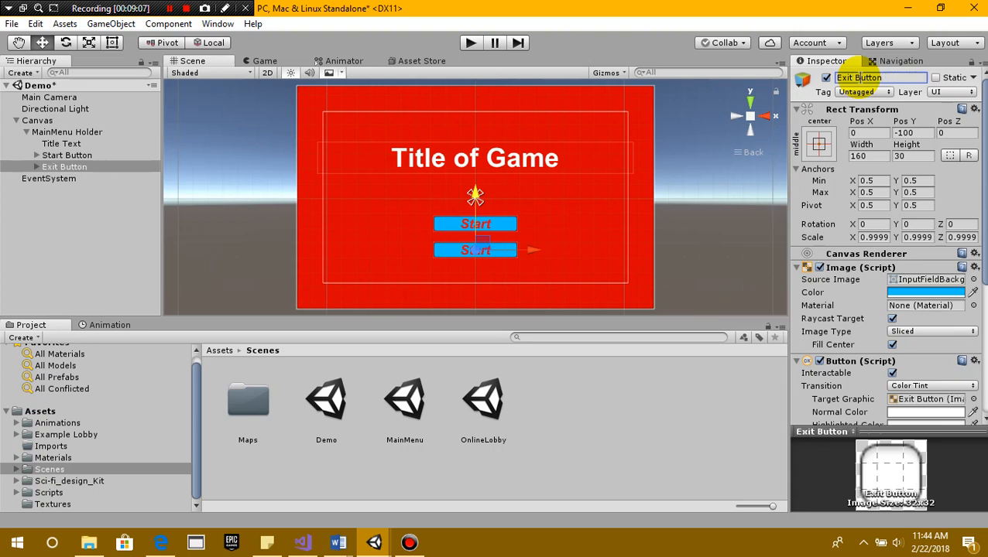
Step: Change the text of Exit Button's child label to Exit and collapse the button in the hierarchy
{"action": "left_click", "coordinate": [37, 166]}
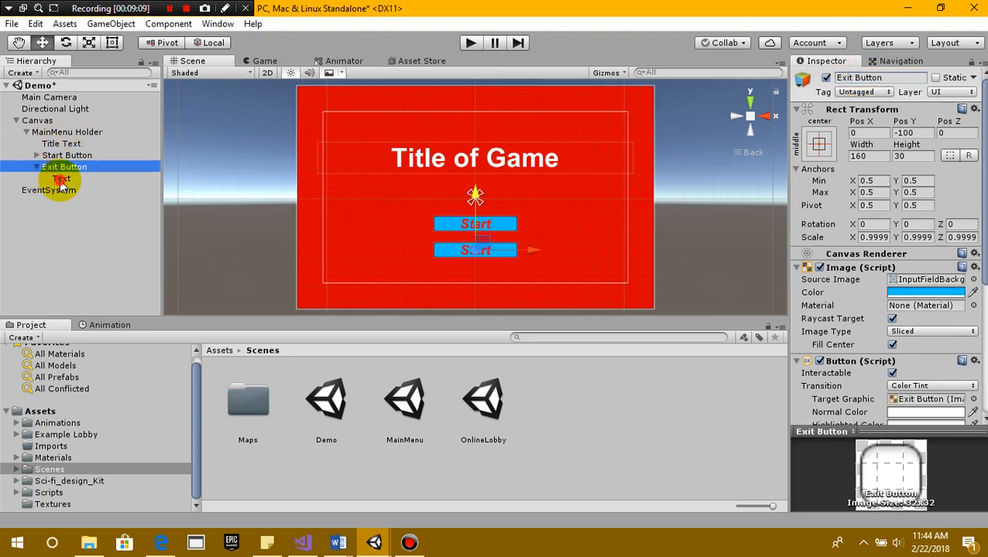
{"action": "left_click", "coordinate": [61, 179]}
{"action": "left_click", "coordinate": [900, 309]}
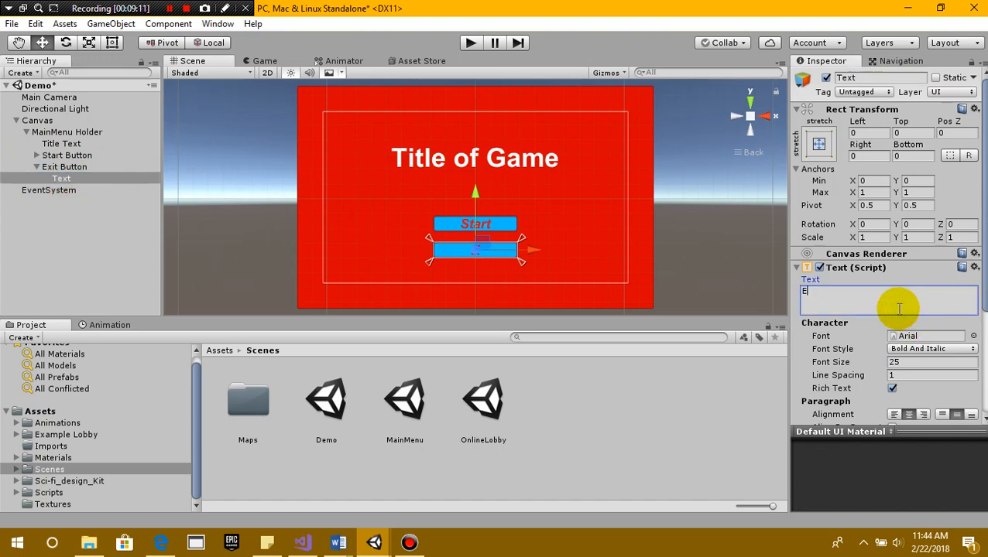
{"action": "type", "text": "Exit"}
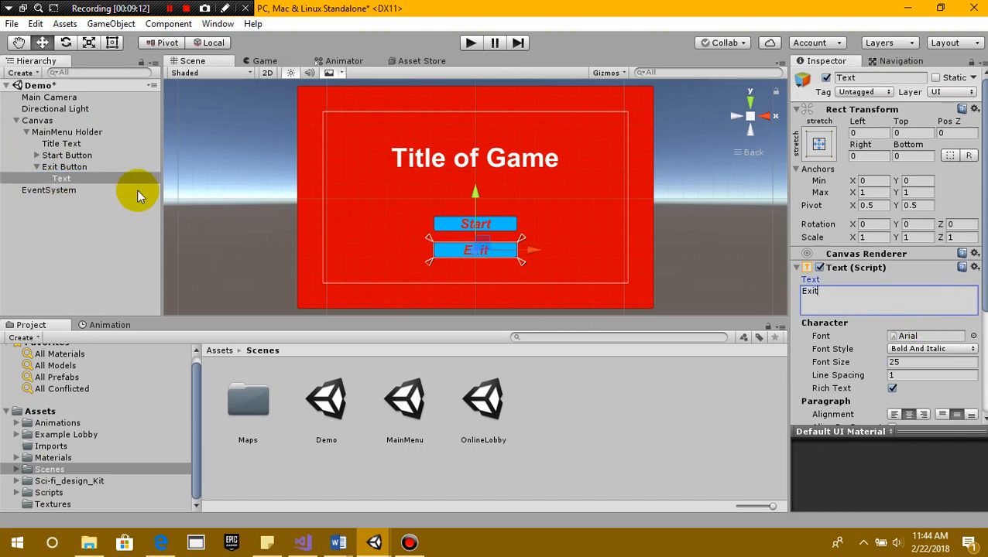
{"action": "left_click", "coordinate": [12, 226]}
{"action": "left_click", "coordinate": [37, 167]}
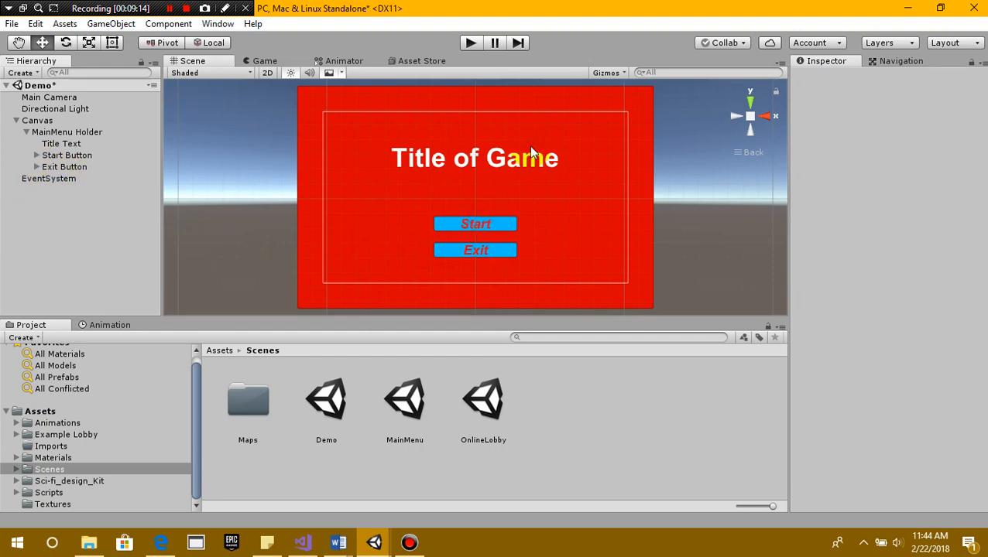
Step: Run the scene in play mode, try the Start and Exit buttons, and stop it again
{"action": "left_click", "coordinate": [470, 42]}
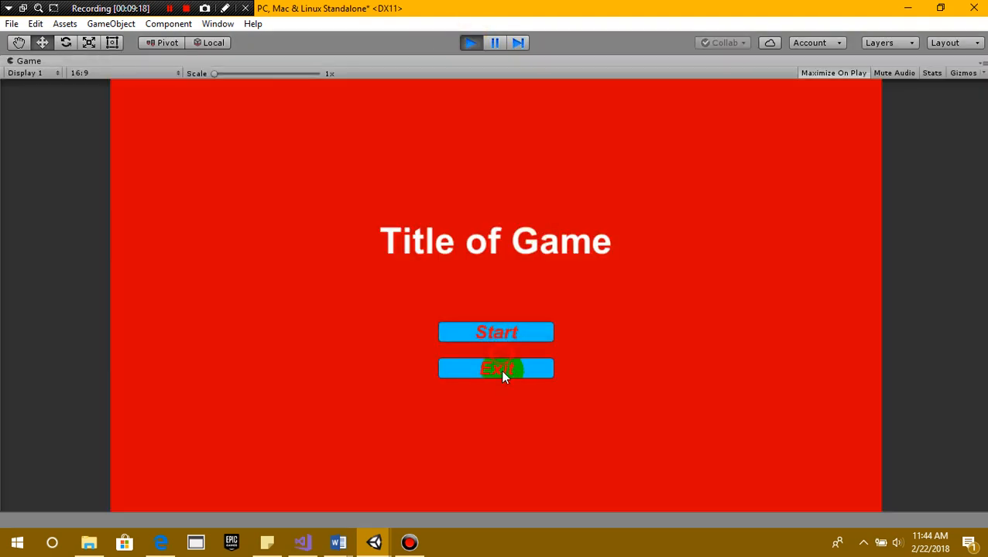
{"action": "left_click", "coordinate": [501, 370]}
{"action": "left_click", "coordinate": [505, 339]}
{"action": "left_click", "coordinate": [507, 367]}
{"action": "left_click", "coordinate": [470, 43]}
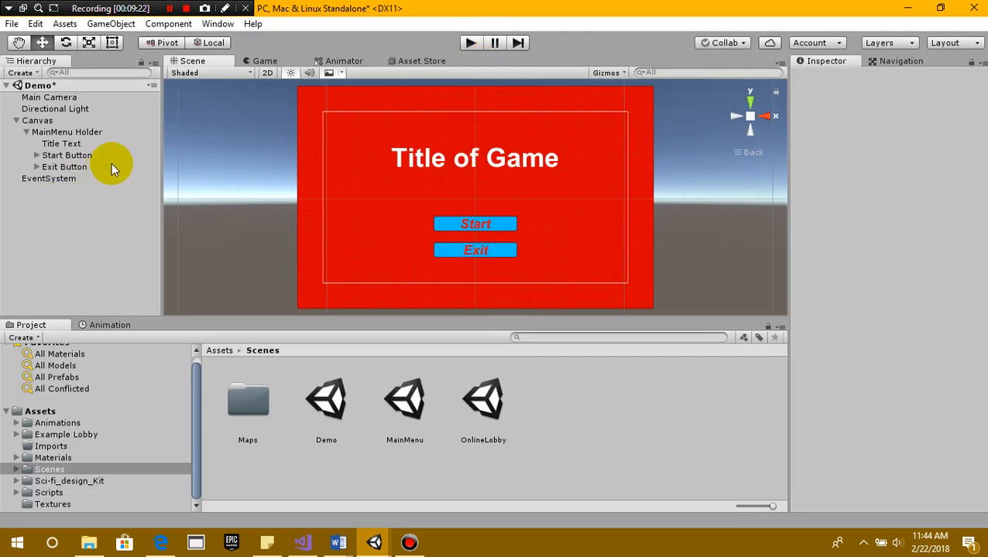
Step: Add a UI Image under MainMenu Holder and move it above Title Text as the first child
{"action": "left_click", "coordinate": [54, 132]}
{"action": "right_click", "coordinate": [65, 133]}
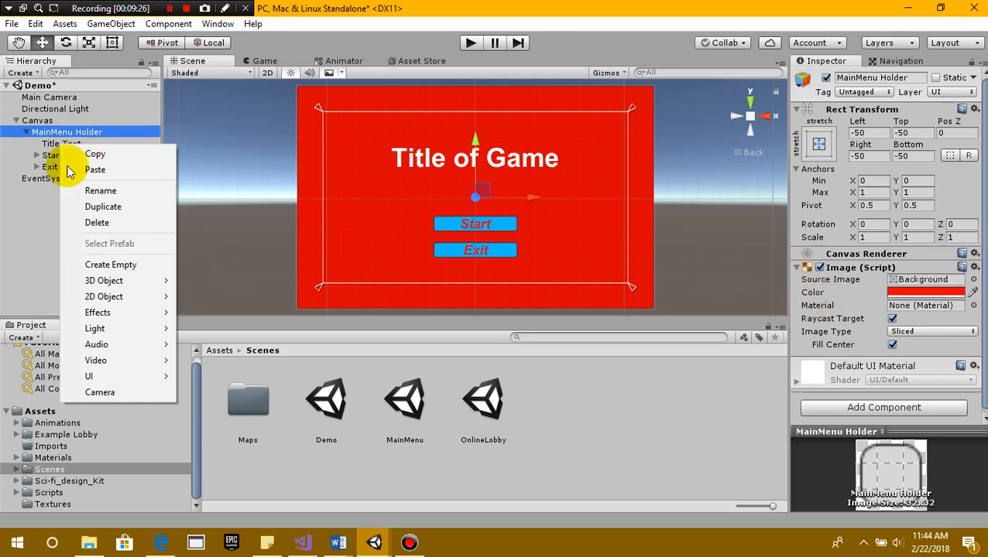
{"action": "left_click", "coordinate": [126, 375]}
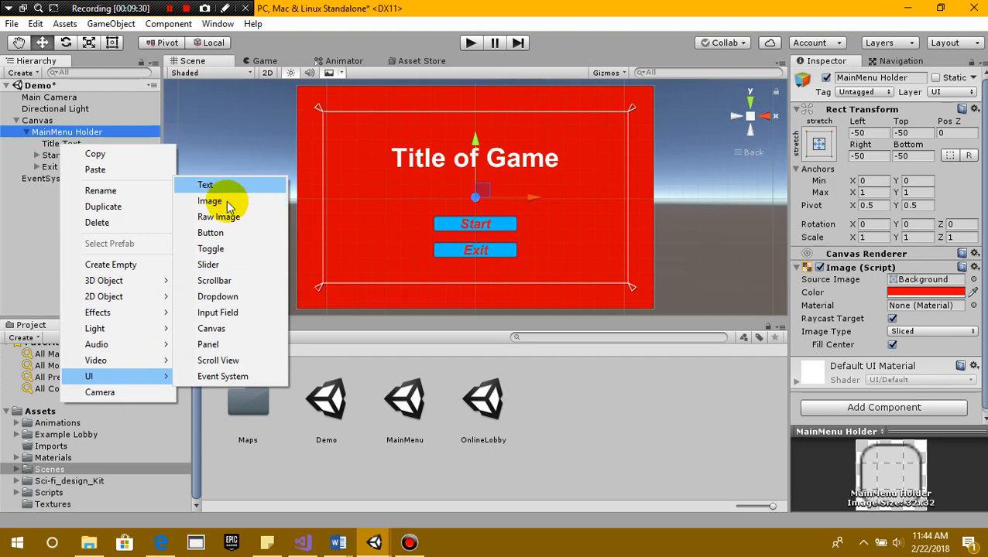
{"action": "left_click", "coordinate": [226, 203]}
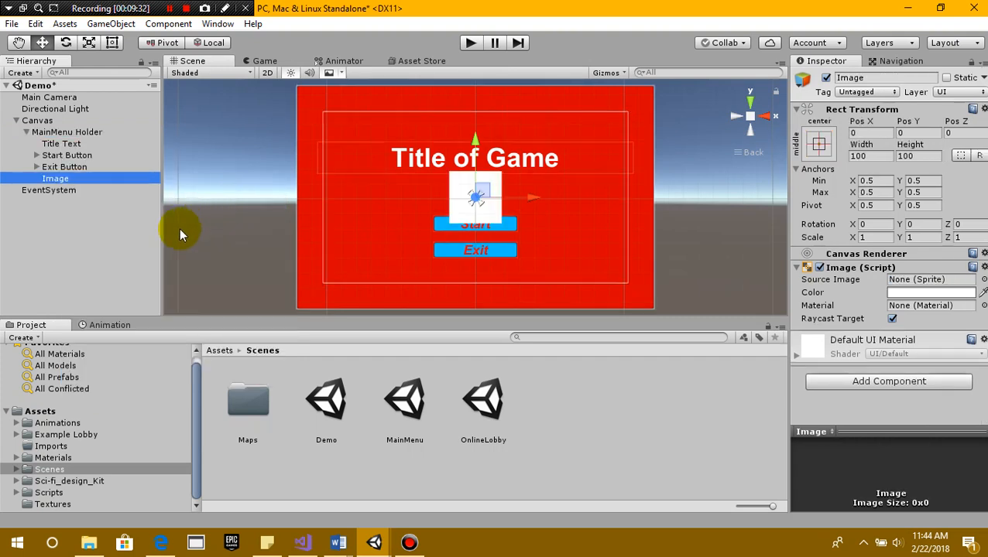
{"action": "left_click_drag", "start_coordinate": [59, 180], "coordinate": [76, 149]}
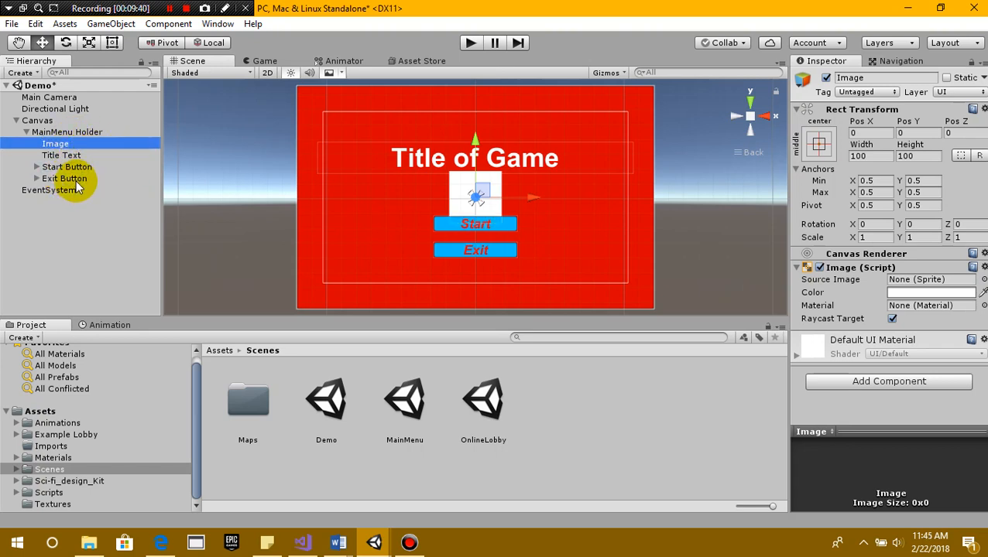
Step: Stretch the new Image in both directions to fill MainMenu Holder, using the anchor preset that also sets position
{"action": "left_click", "coordinate": [77, 179]}
{"action": "left_click", "coordinate": [86, 167]}
{"action": "left_click", "coordinate": [97, 144]}
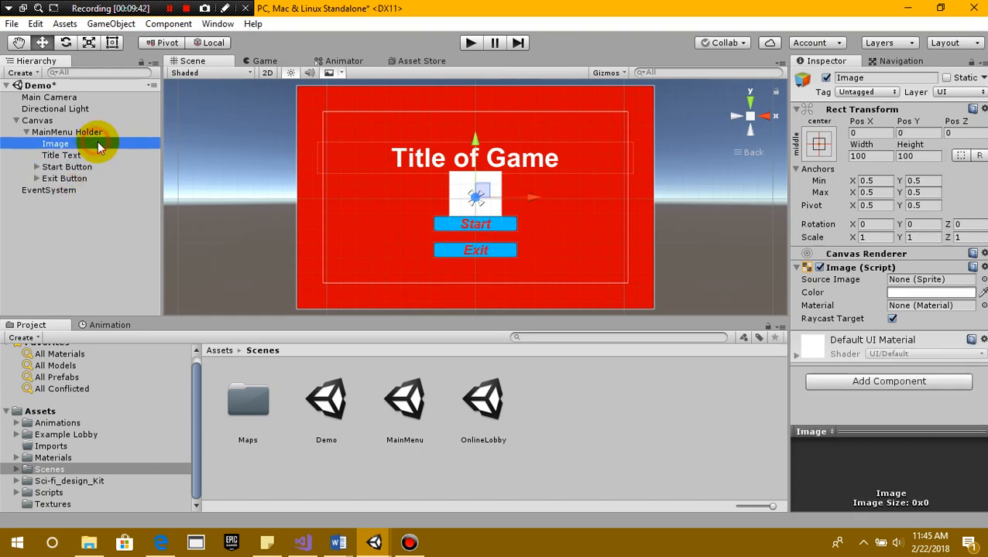
{"action": "left_click", "coordinate": [819, 142]}
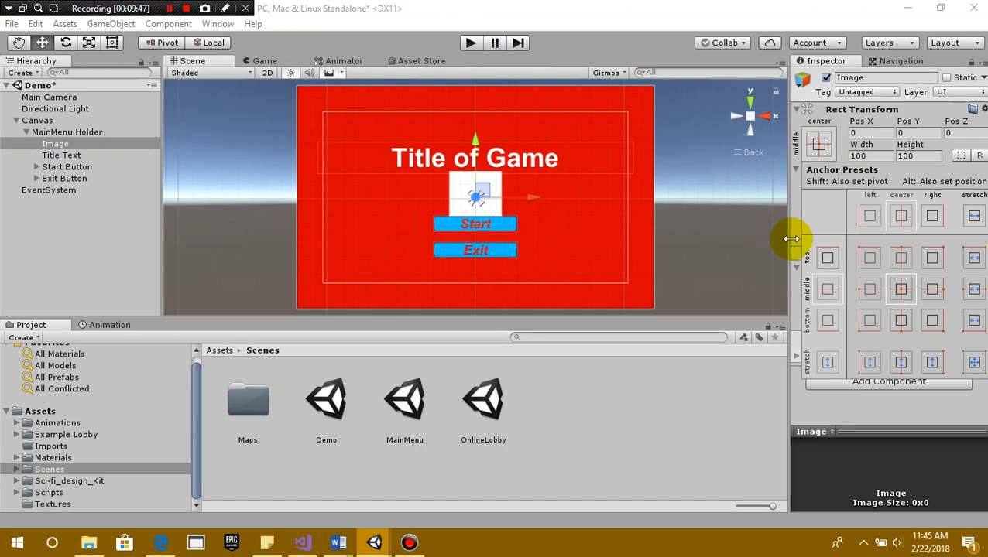
{"action": "key", "text": "alt"}
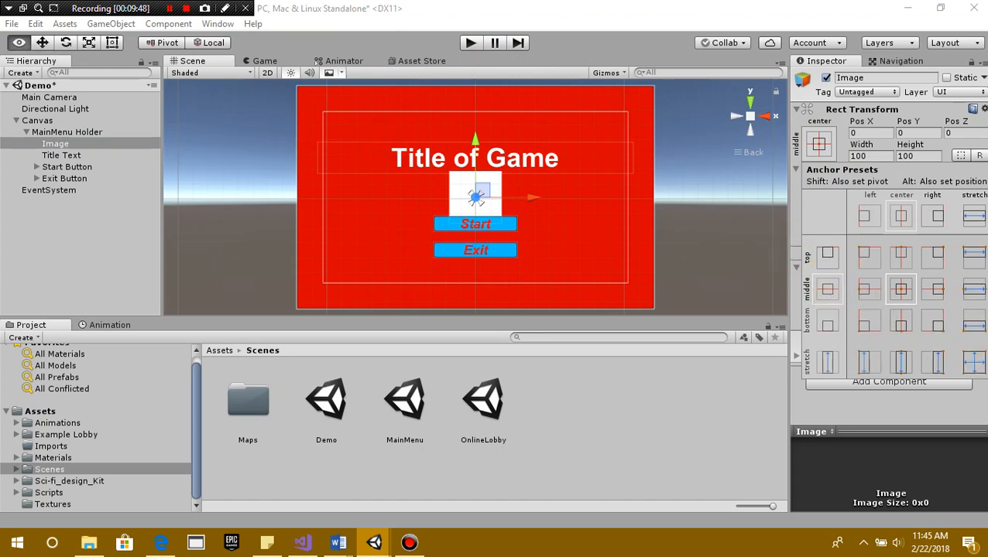
{"action": "left_click", "coordinate": [980, 364], "text": "alt"}
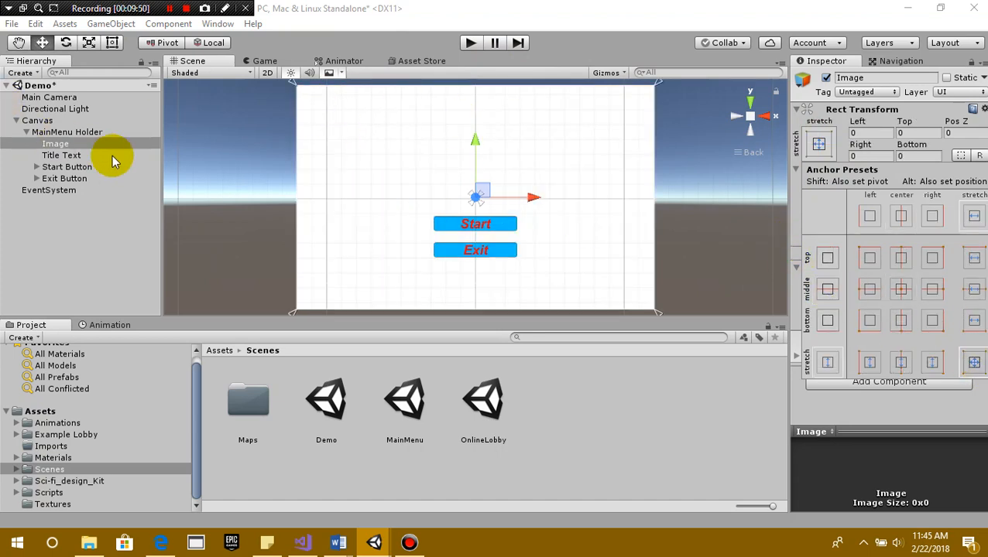
Step: Set the new Image's Left, Top, Right and Bottom offsets to -50 each so it extends beyond MainMenu Holder
{"action": "left_click", "coordinate": [884, 136]}
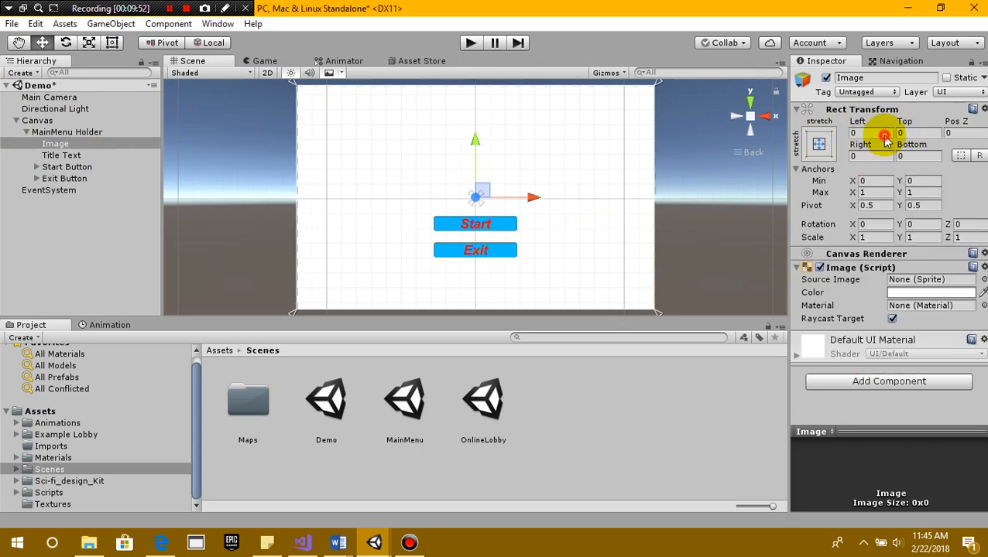
{"action": "left_click", "coordinate": [884, 135]}
{"action": "type", "text": "-50"}
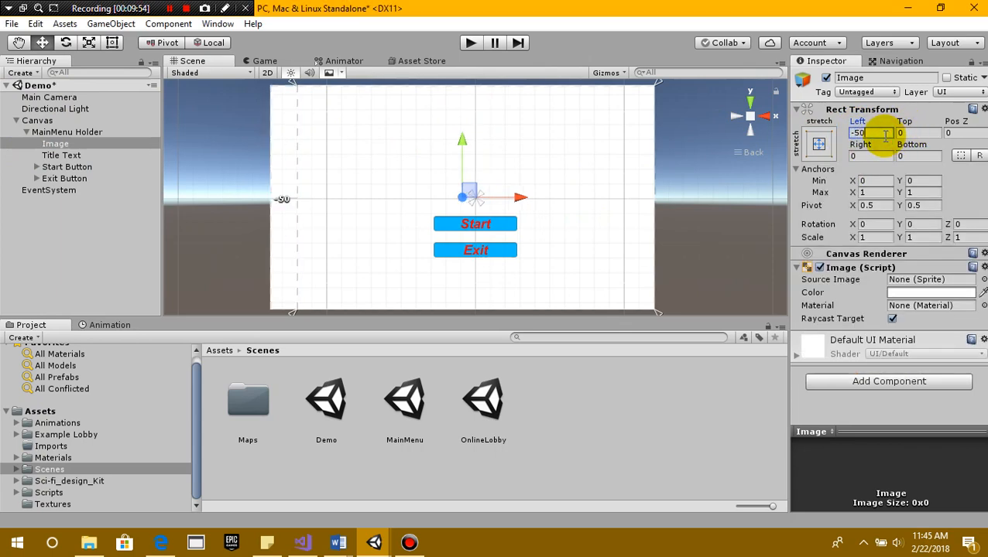
{"action": "type", "text": "-"}
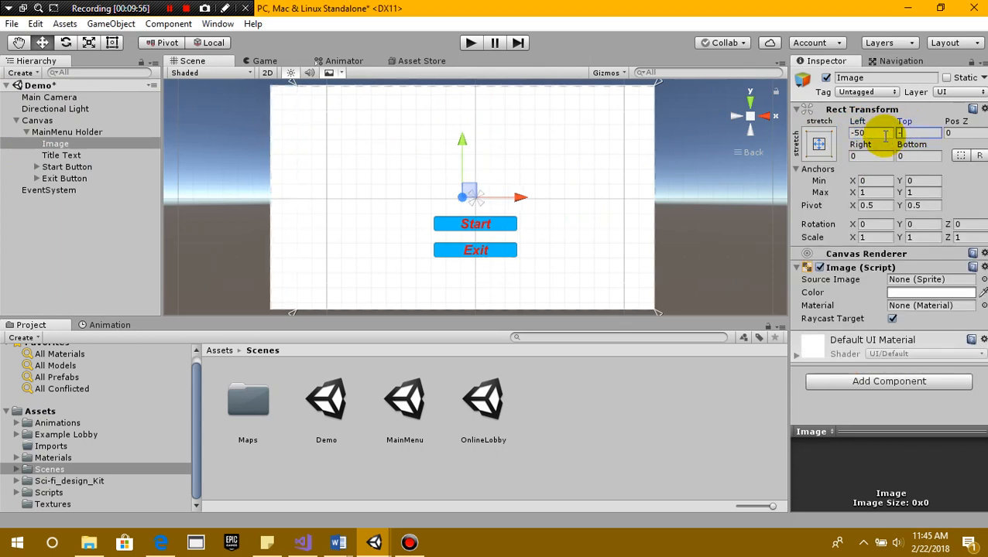
{"action": "type", "text": "50"}
{"action": "key", "text": "Tab"}
{"action": "type", "text": "-50"}
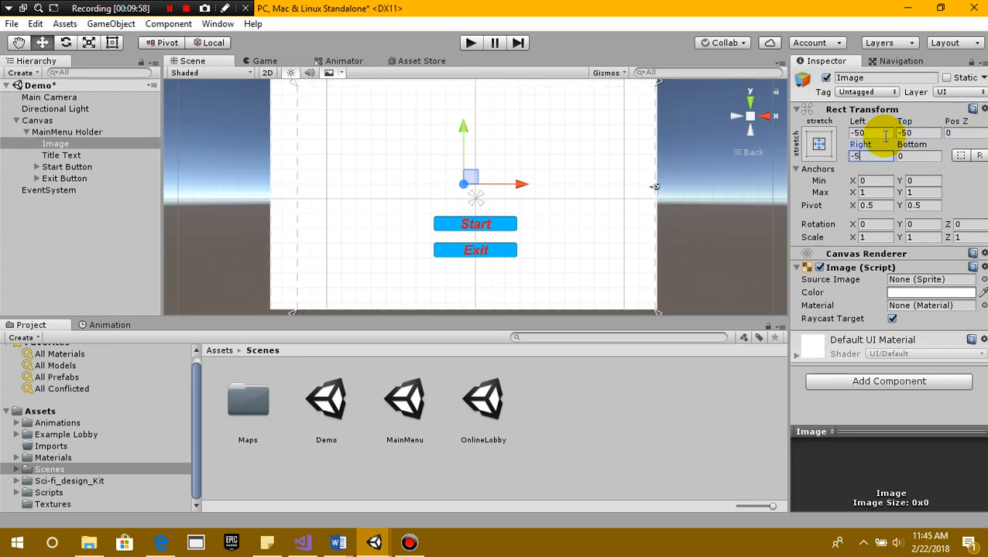
{"action": "key", "text": "Tab"}
{"action": "type", "text": "-50"}
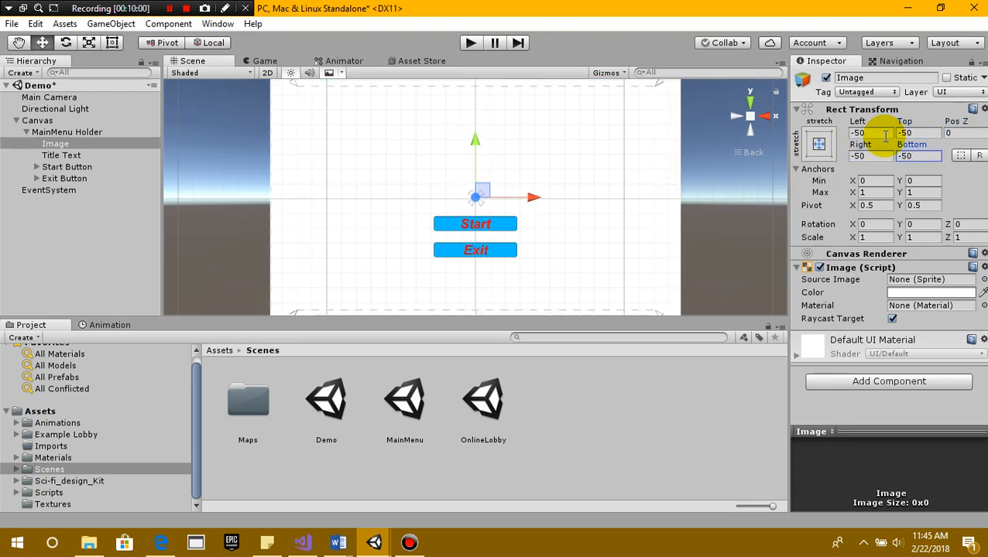
Step: Set the Left, Top, Right and Bottom offsets of MainMenu Holder to 0
{"action": "left_click", "coordinate": [73, 154]}
{"action": "left_click", "coordinate": [71, 130]}
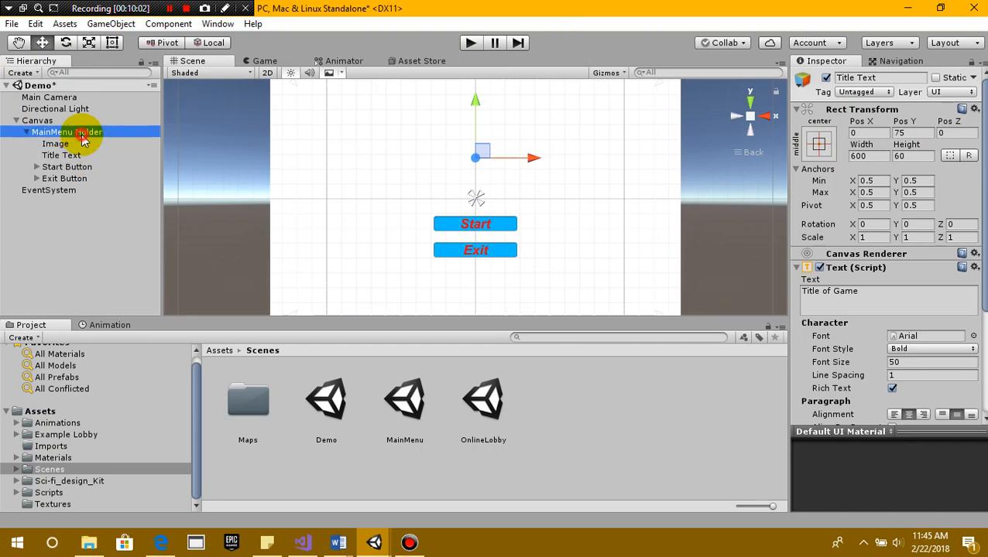
{"action": "left_click", "coordinate": [883, 133]}
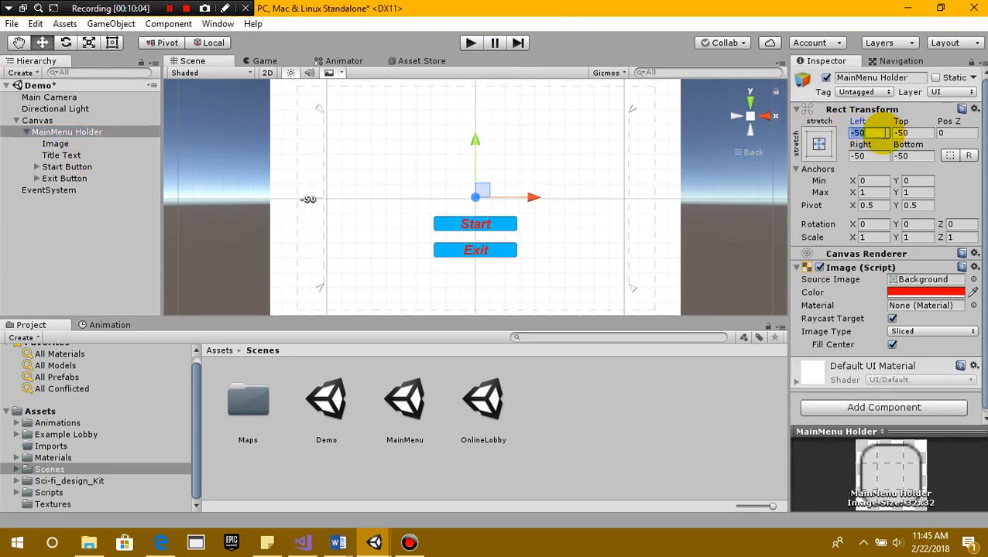
{"action": "type", "text": "0"}
{"action": "key", "text": "Tab"}
{"action": "type", "text": "0"}
{"action": "key", "text": "Tab"}
{"action": "key", "text": "Tab"}
{"action": "type", "text": "0"}
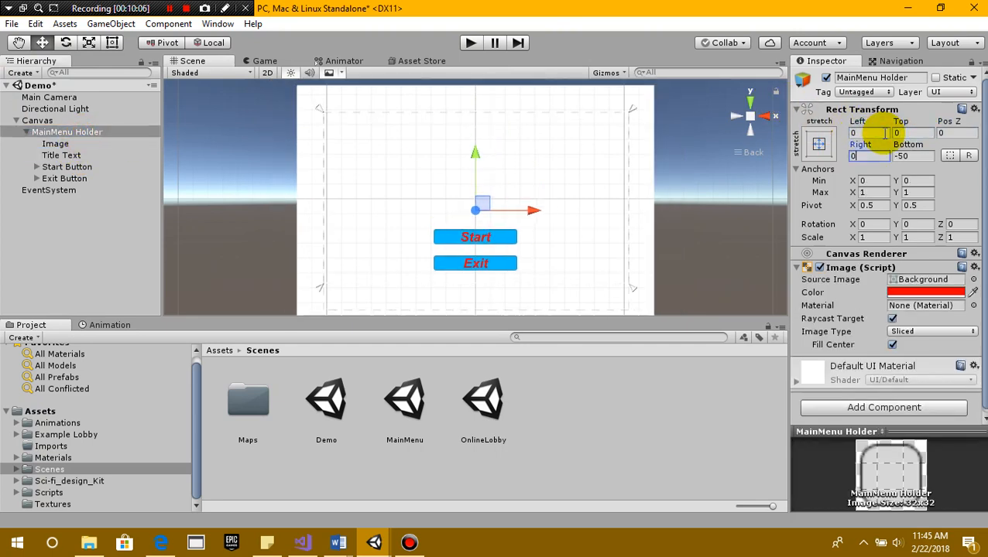
{"action": "key", "text": "Tab"}
{"action": "type", "text": "0"}
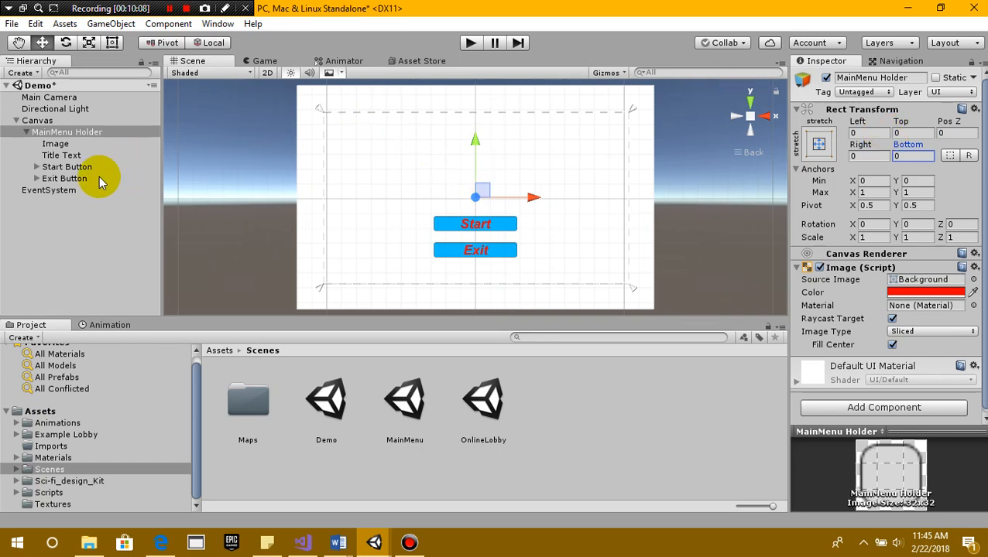
Step: Rename the Image under MainMenu Holder as Background
{"action": "left_click", "coordinate": [56, 144]}
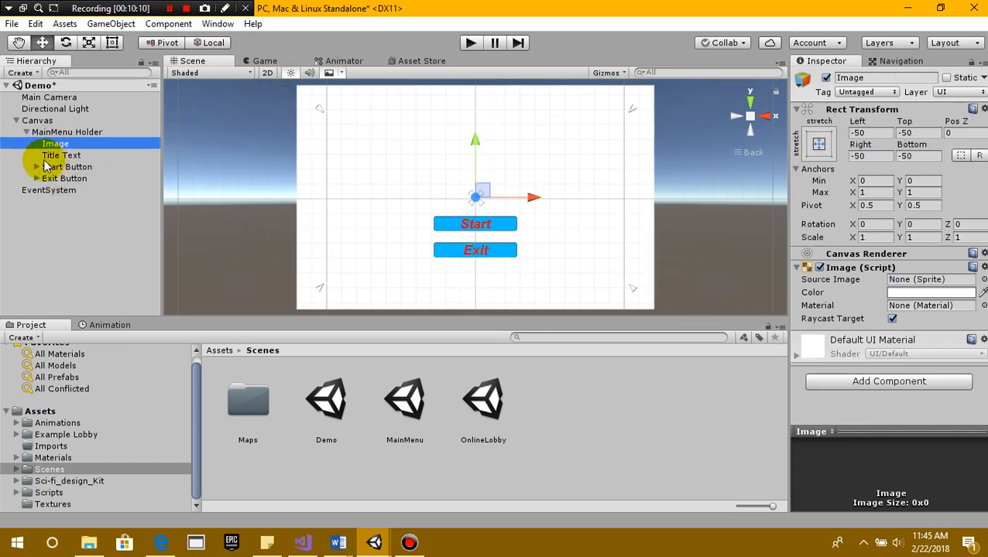
{"action": "left_click", "coordinate": [858, 77]}
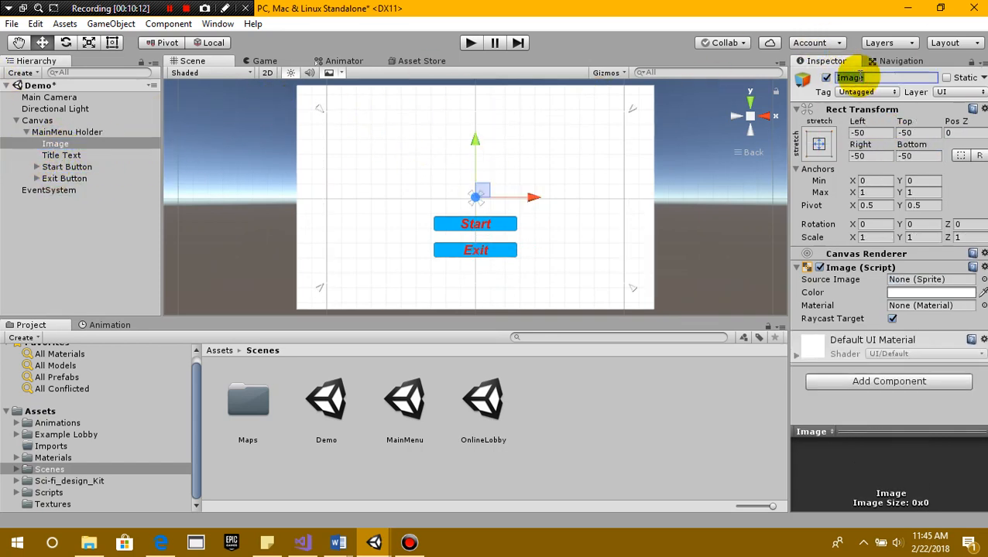
{"action": "type", "text": "Background"}
{"action": "key", "text": "Return"}
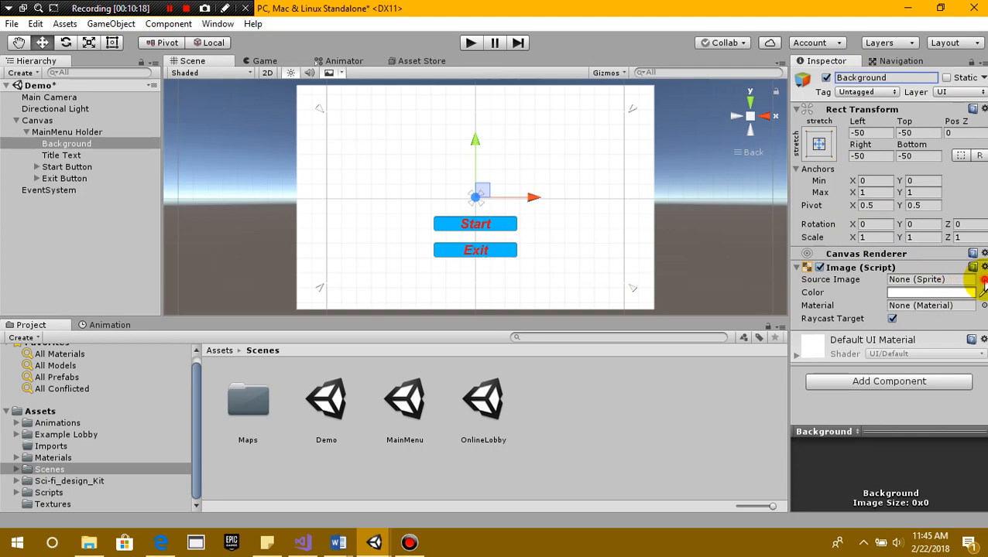
Step: Compare the demo sprites as Background's source image and assign Demo_Map1(Replace)
{"action": "left_click", "coordinate": [983, 279]}
{"action": "left_click", "coordinate": [285, 142]}
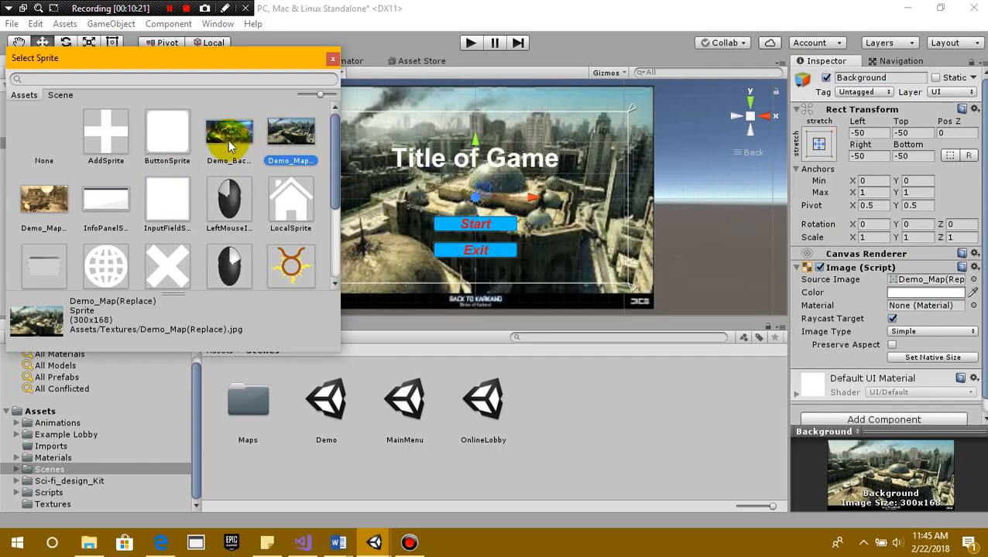
{"action": "left_click", "coordinate": [234, 133]}
{"action": "left_click", "coordinate": [287, 129]}
{"action": "left_click", "coordinate": [232, 128]}
{"action": "left_click", "coordinate": [292, 129]}
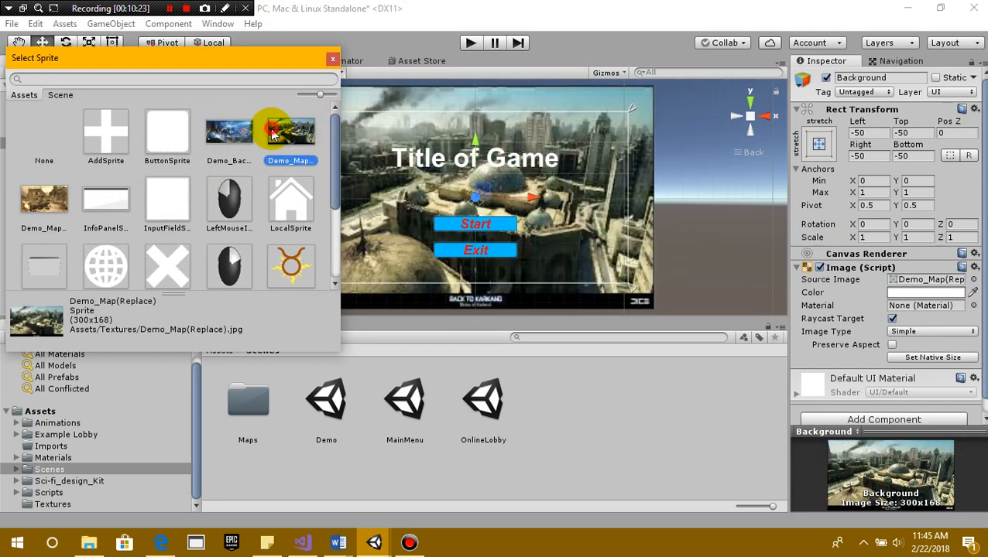
{"action": "left_click", "coordinate": [51, 209]}
{"action": "left_click", "coordinate": [288, 142]}
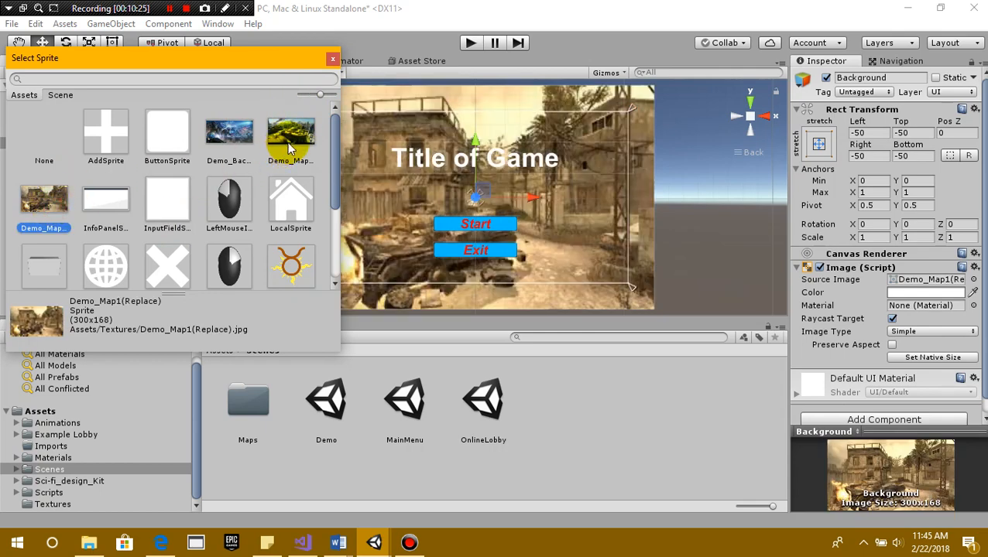
{"action": "left_click", "coordinate": [66, 182]}
{"action": "left_click", "coordinate": [331, 58]}
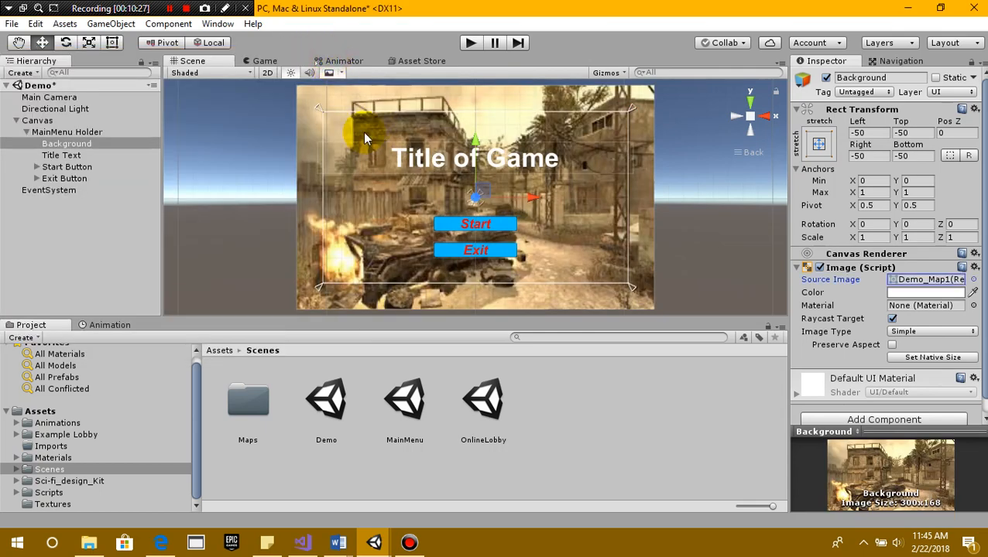
Step: Run the scene in play mode with the new background, try the Start and Exit buttons, and stop it
{"action": "left_click", "coordinate": [469, 43]}
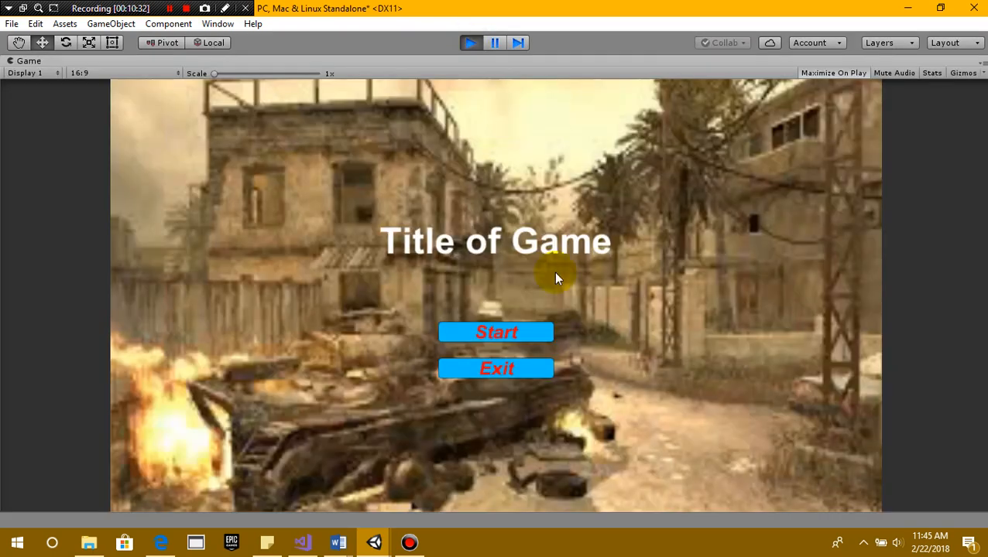
{"action": "left_click", "coordinate": [492, 335]}
{"action": "left_click", "coordinate": [493, 334]}
{"action": "left_click", "coordinate": [494, 371]}
{"action": "left_click", "coordinate": [471, 43]}
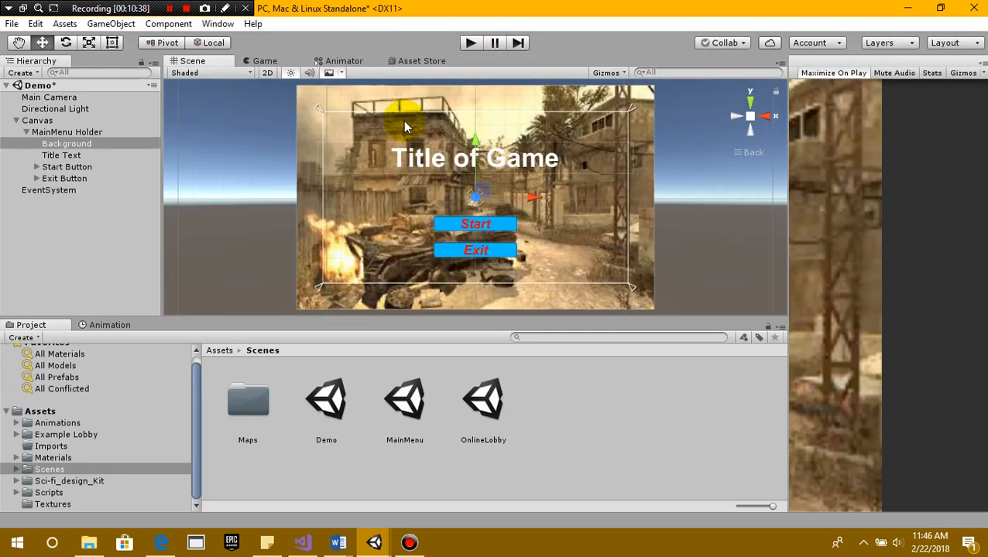
{"action": "scroll", "coordinate": [486, 233], "scroll_direction": "up", "scroll_amount": 2}
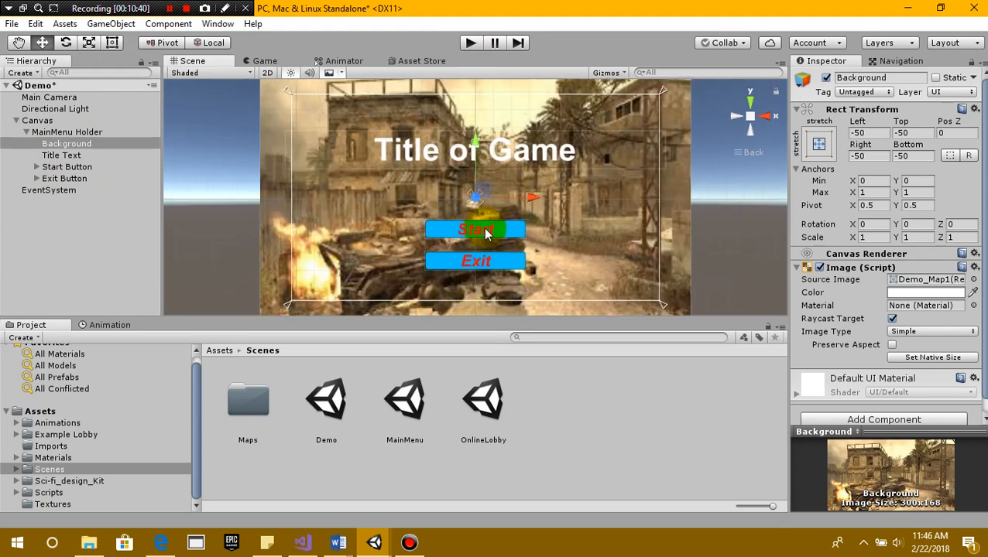
{"action": "scroll", "coordinate": [486, 233], "scroll_direction": "down", "scroll_amount": 6}
{"action": "scroll", "coordinate": [485, 230], "scroll_direction": "up", "scroll_amount": 6}
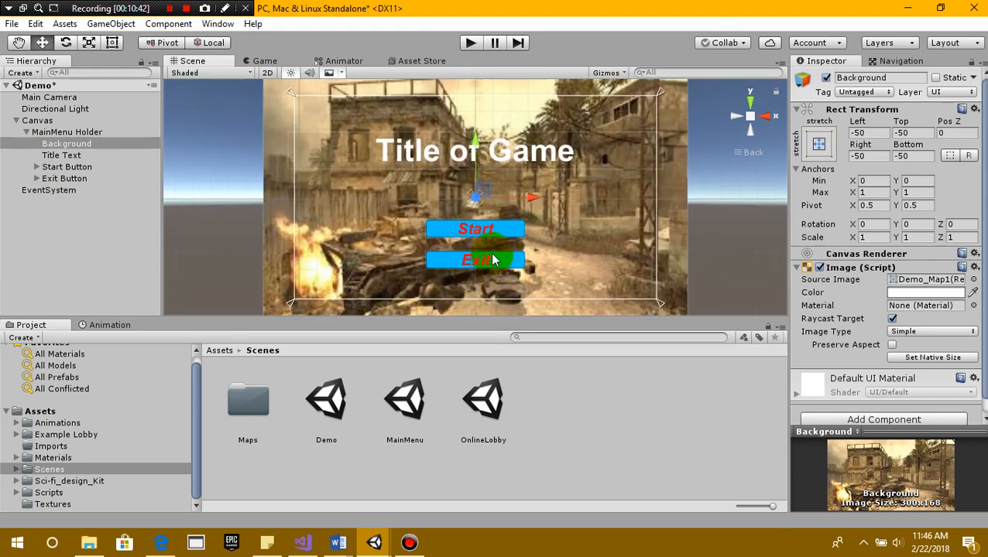
{"action": "scroll", "coordinate": [493, 260], "scroll_direction": "up", "scroll_amount": 2}
{"action": "scroll", "coordinate": [377, 144], "scroll_direction": "down", "scroll_amount": 4}
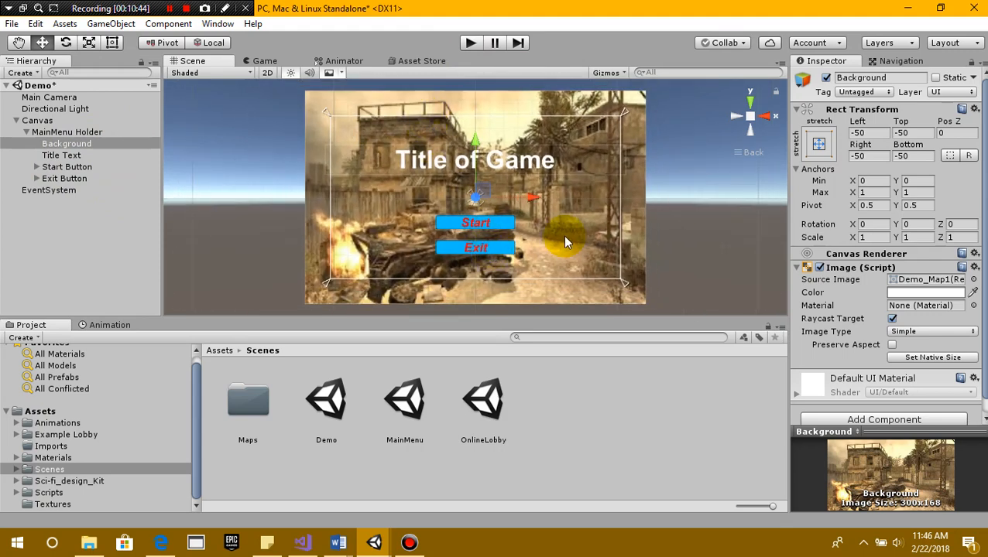